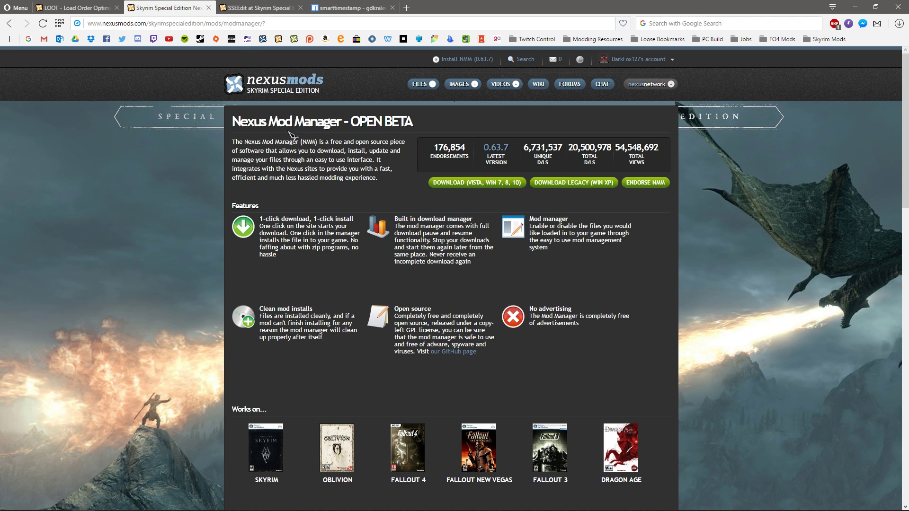
Look over the open SSEEdit and Smart Timestamp download pages.
{"action": "key", "text": "ctrl+Tab"}
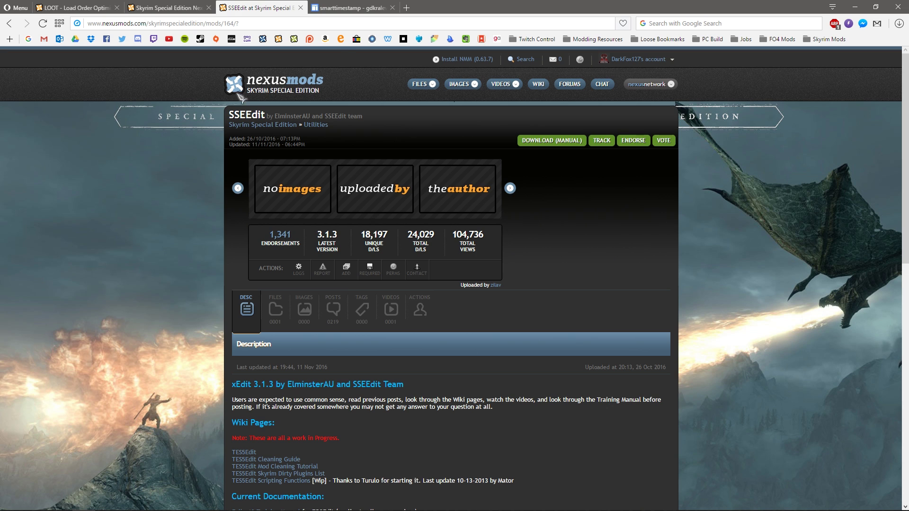
{"action": "left_click", "coordinate": [348, 8]}
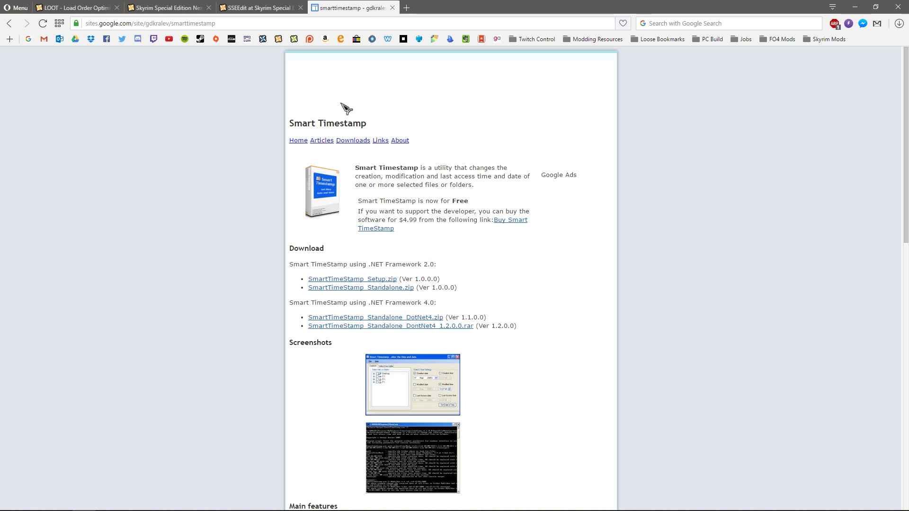
Download the LOOT v0.10.0 installer manually from its Nexus Mods files page and save it.
{"action": "key", "text": "ctrl+Tab"}
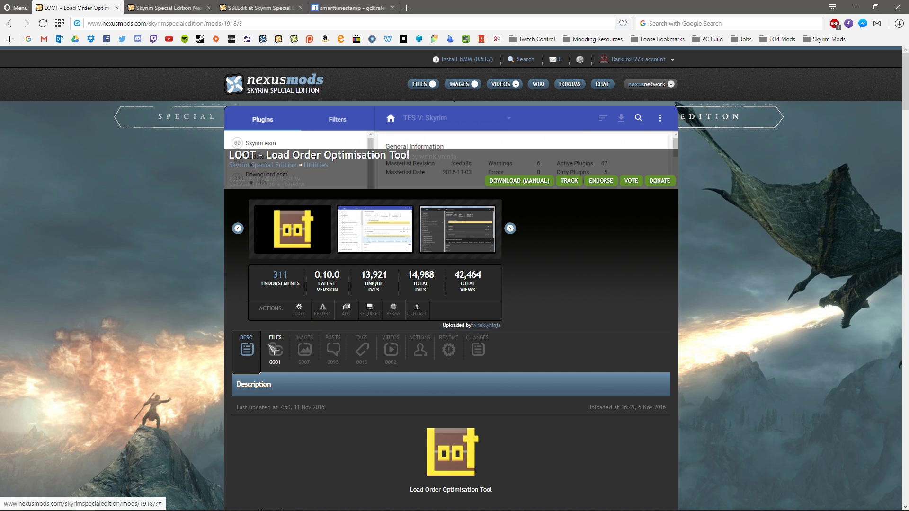
{"action": "left_click", "coordinate": [275, 350]}
{"action": "scroll", "coordinate": [147, 207], "scroll_direction": "down", "scroll_amount": 4}
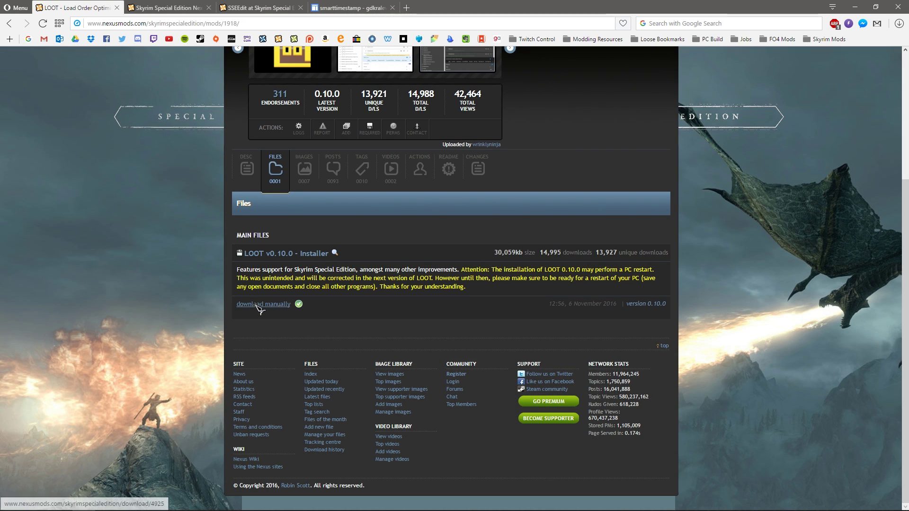
{"action": "left_click", "coordinate": [259, 305]}
{"action": "left_click", "coordinate": [148, 186]}
Download Nexus Mod Manager for Windows Vista, 7, 8 and 10, saving Nexus Mod Manager-0.63.7.exe in the Downloads folder.
{"action": "left_click", "coordinate": [179, 9]}
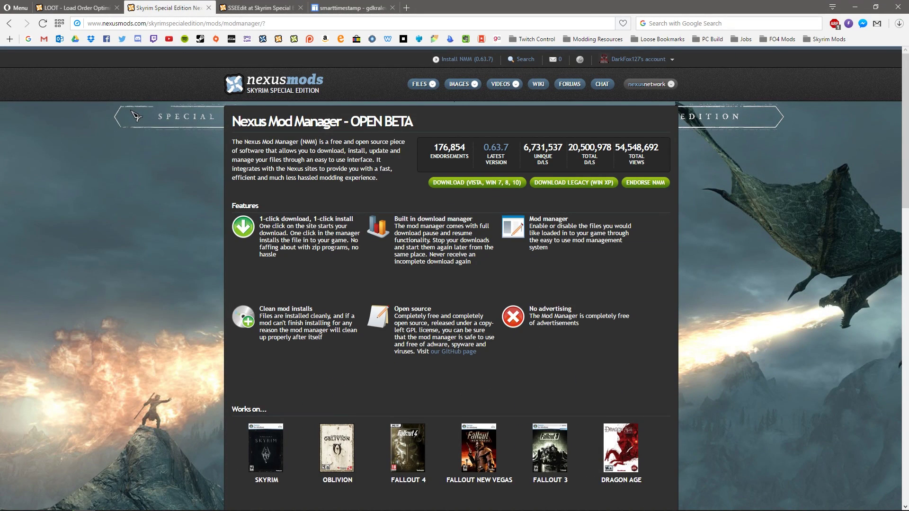
{"action": "left_click", "coordinate": [458, 184]}
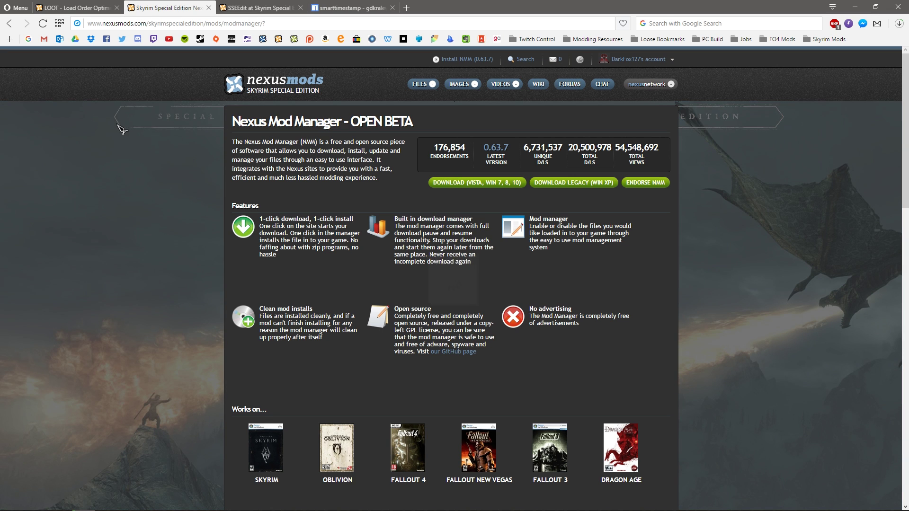
{"action": "left_click", "coordinate": [295, 238]}
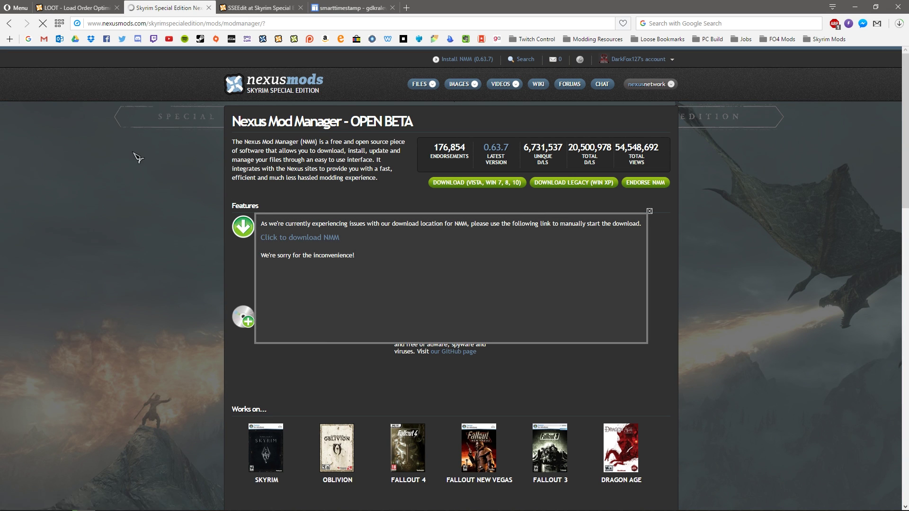
{"action": "left_click", "coordinate": [112, 217]}
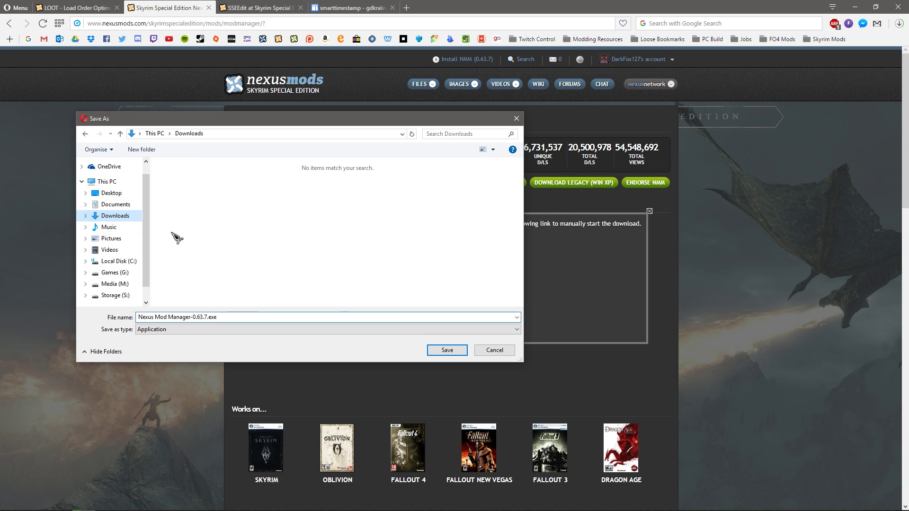
{"action": "left_click", "coordinate": [448, 350]}
{"action": "left_click", "coordinate": [148, 182]}
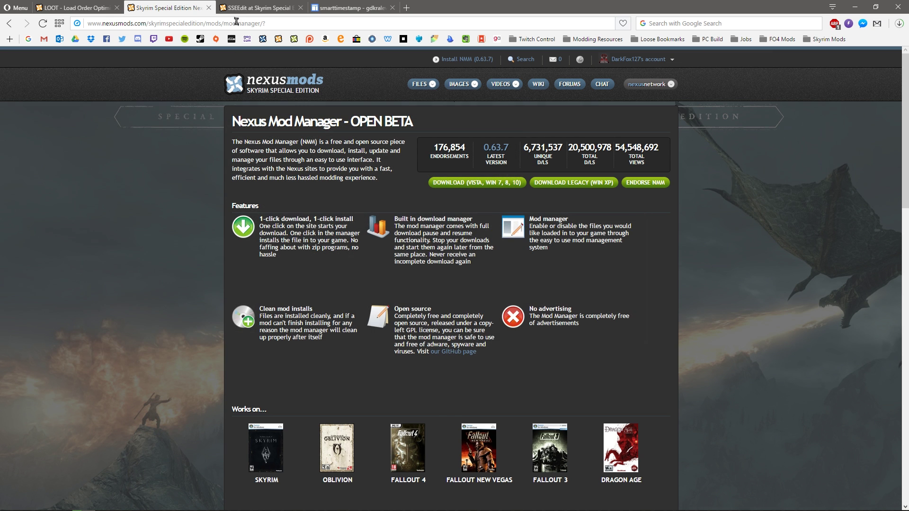
Download the SSEEdit 3.1.3 main file manually from its Nexus Mods files page and save it.
{"action": "key", "text": "ctrl+Tab"}
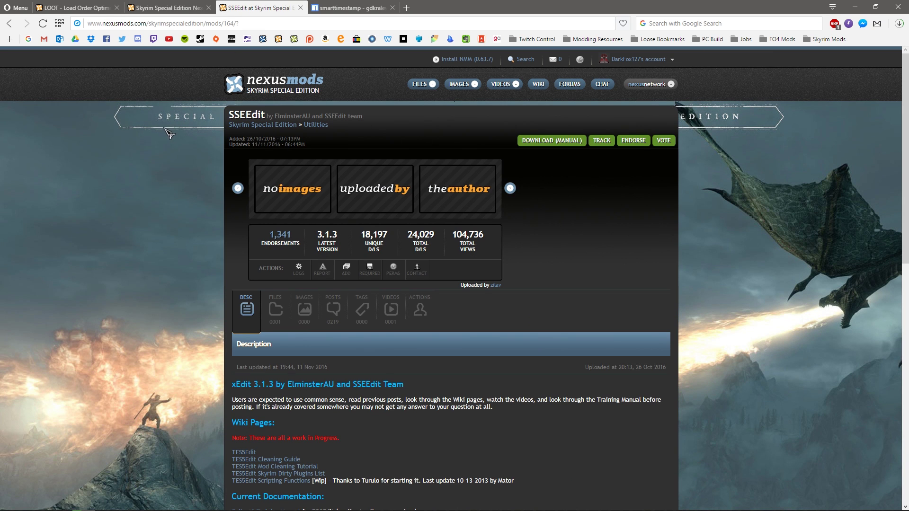
{"action": "left_click", "coordinate": [275, 309]}
{"action": "scroll", "coordinate": [251, 308], "scroll_direction": "down", "scroll_amount": 3}
{"action": "left_click", "coordinate": [251, 305]}
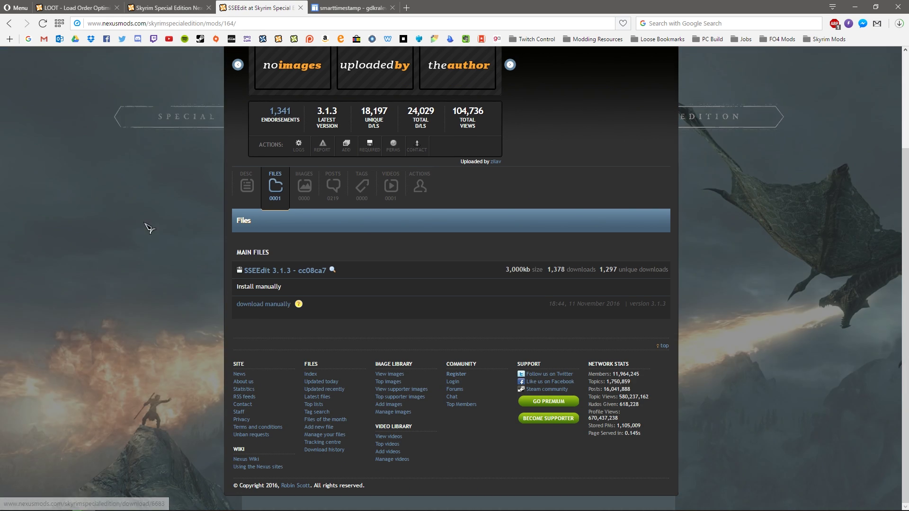
{"action": "left_click", "coordinate": [180, 190]}
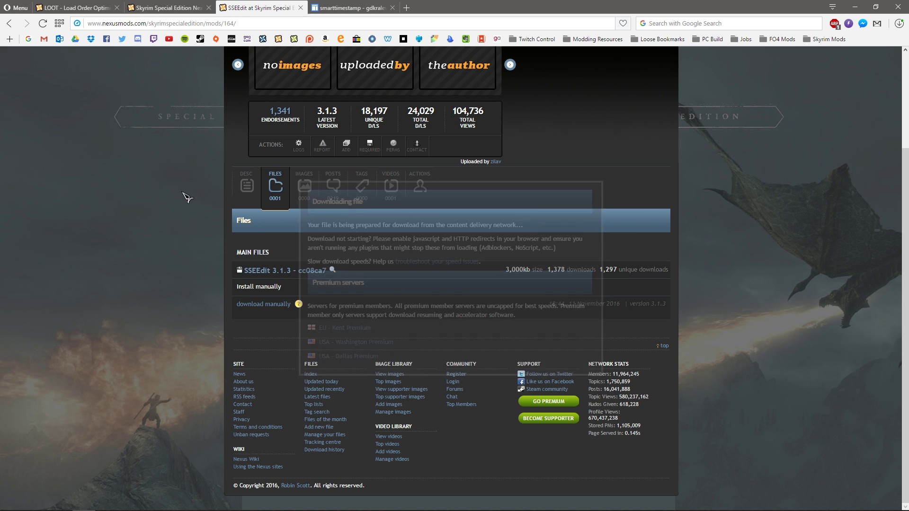
Download SmartTimeStamp_Setup.zip, version 1.0.0.0, from the Smart Timestamp site.
{"action": "key", "text": "ctrl+Tab"}
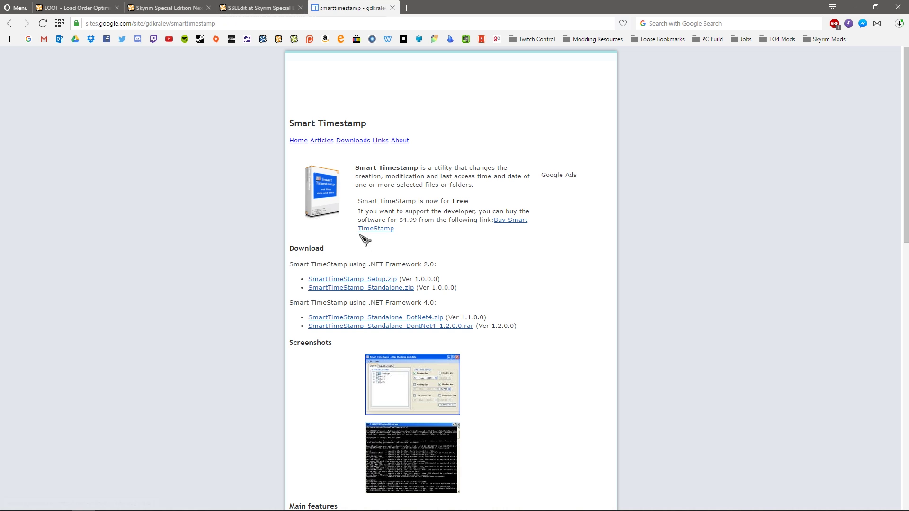
{"action": "left_click", "coordinate": [353, 279]}
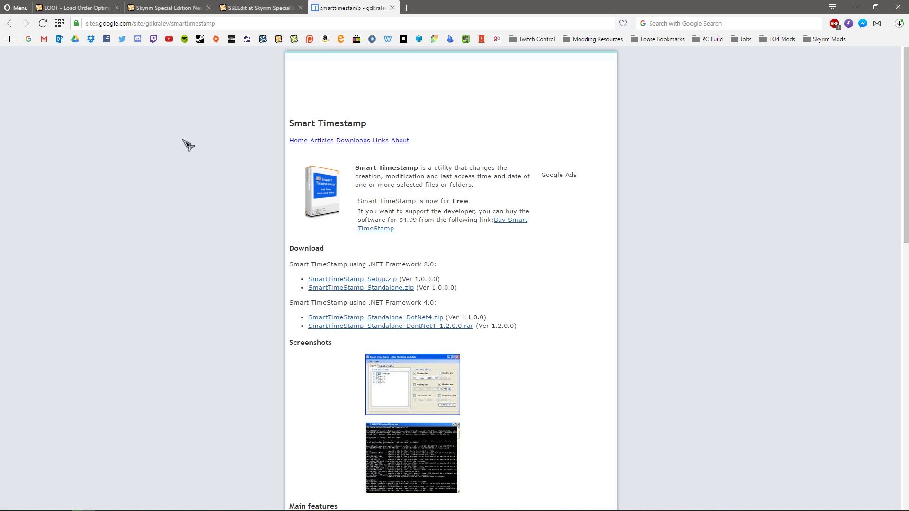
Switch to the Downloads folder in File Explorer and extract the LOOT v0.10.0 archive with 7-Zip into a folder named after it.
{"action": "left_click", "coordinate": [79, 9]}
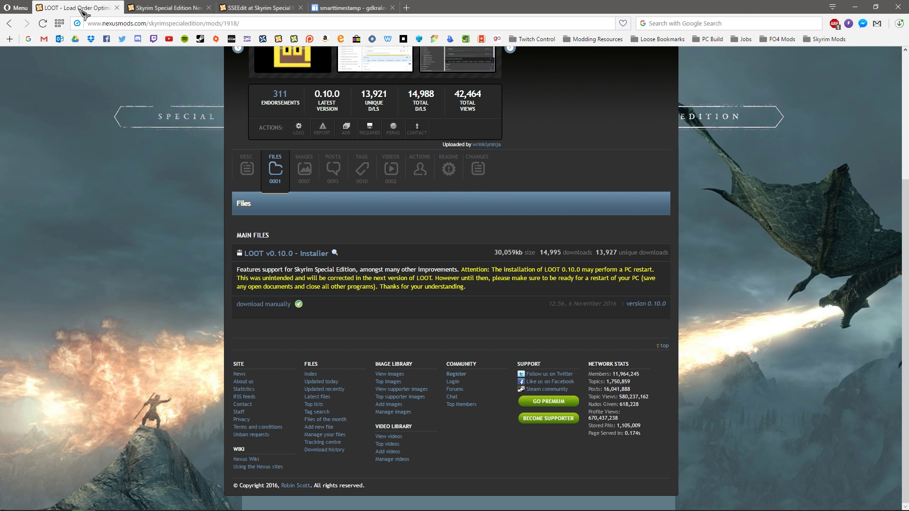
{"action": "left_click", "coordinate": [899, 24]}
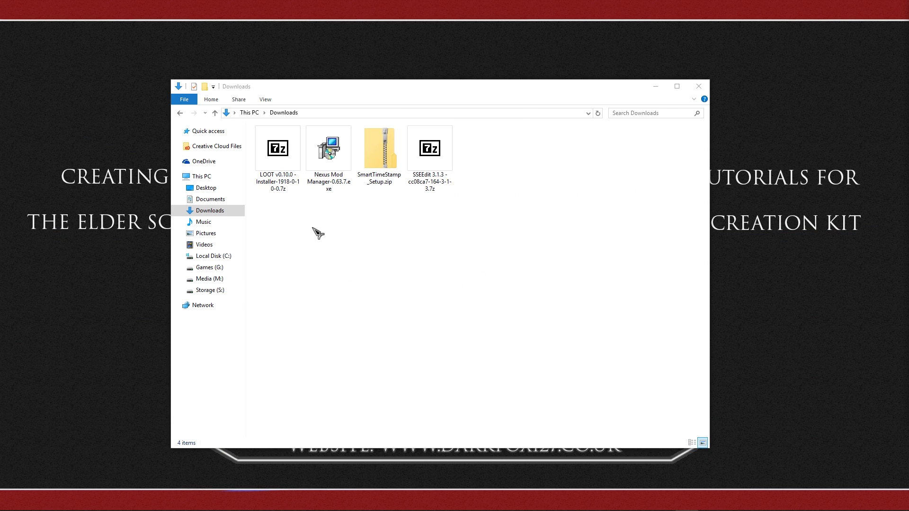
{"action": "right_click", "coordinate": [279, 156]}
{"action": "mouse_move", "coordinate": [331, 184]}
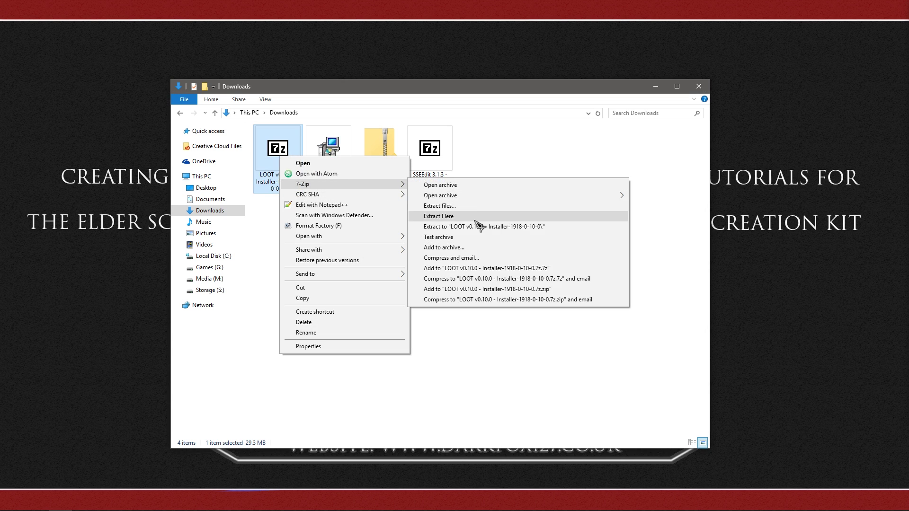
{"action": "left_click", "coordinate": [478, 227]}
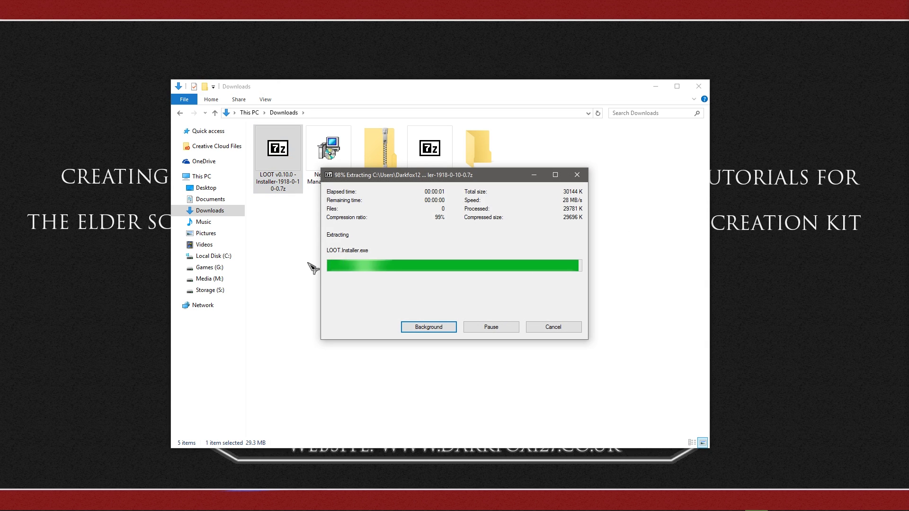
Run LOOT.Installer.exe from the extracted folder and proceed to the destination selection.
{"action": "double_click", "coordinate": [483, 163]}
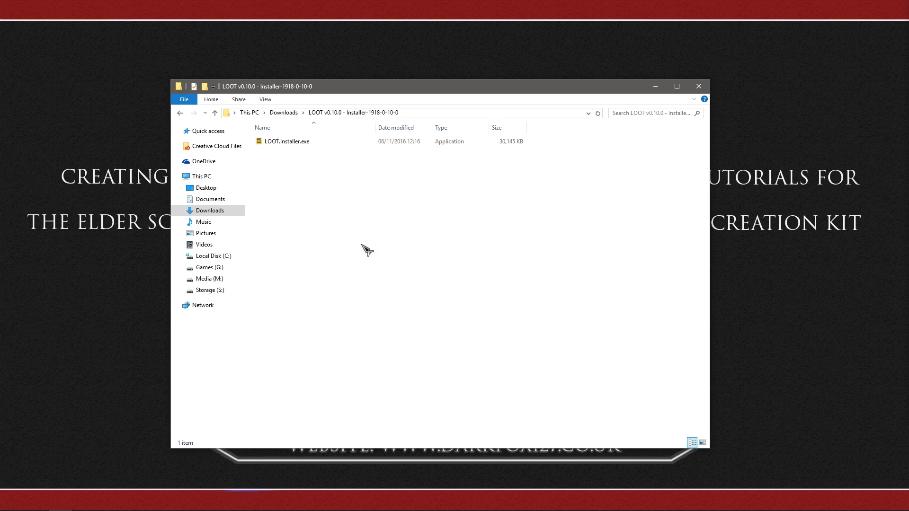
{"action": "double_click", "coordinate": [285, 142]}
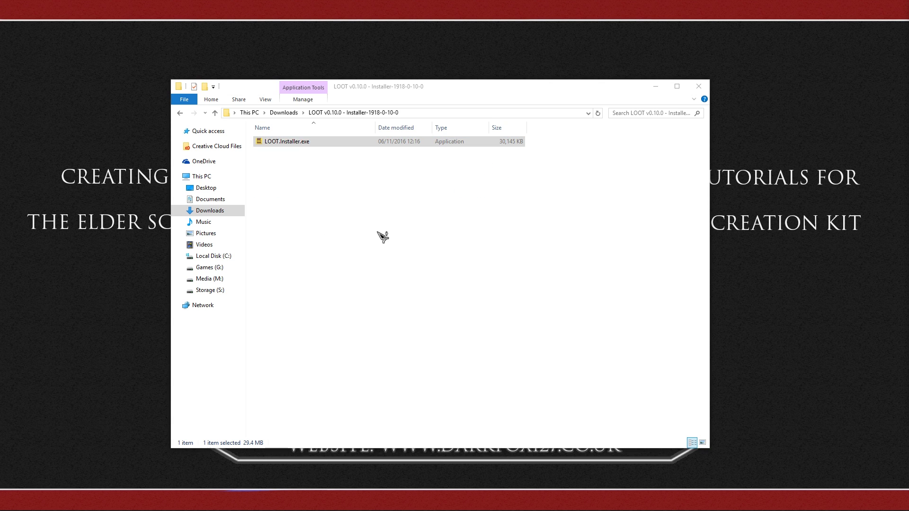
{"action": "left_click", "coordinate": [464, 282]}
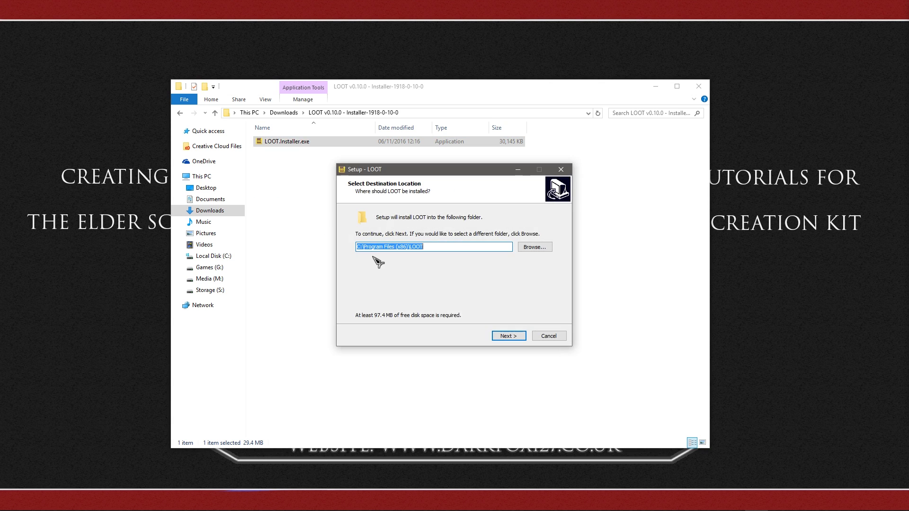
Browse for a new LOOT install location and select the SteamLibrary\steamapps folder on the Games (G:) drive.
{"action": "left_click", "coordinate": [447, 246]}
{"action": "double_click", "coordinate": [447, 247]}
{"action": "left_click", "coordinate": [443, 247]}
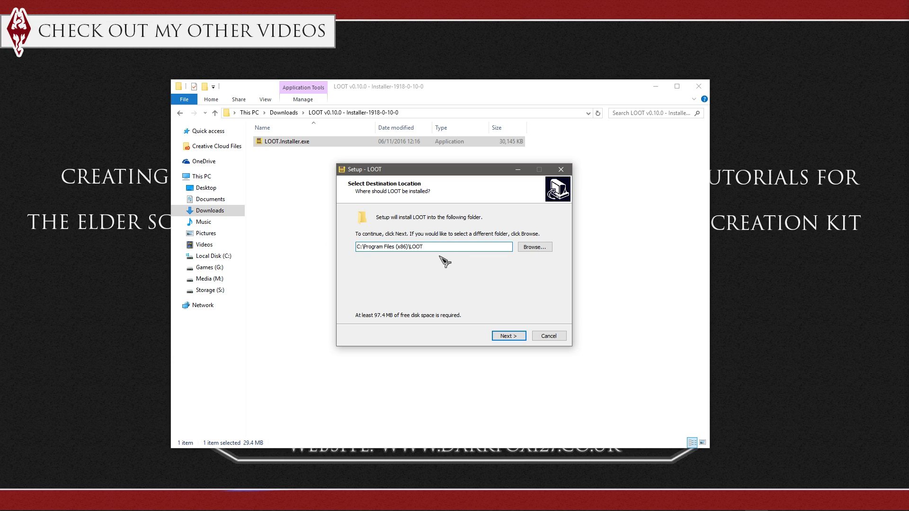
{"action": "left_click", "coordinate": [534, 247]}
{"action": "left_click_drag", "start_coordinate": [426, 183], "coordinate": [220, 176]}
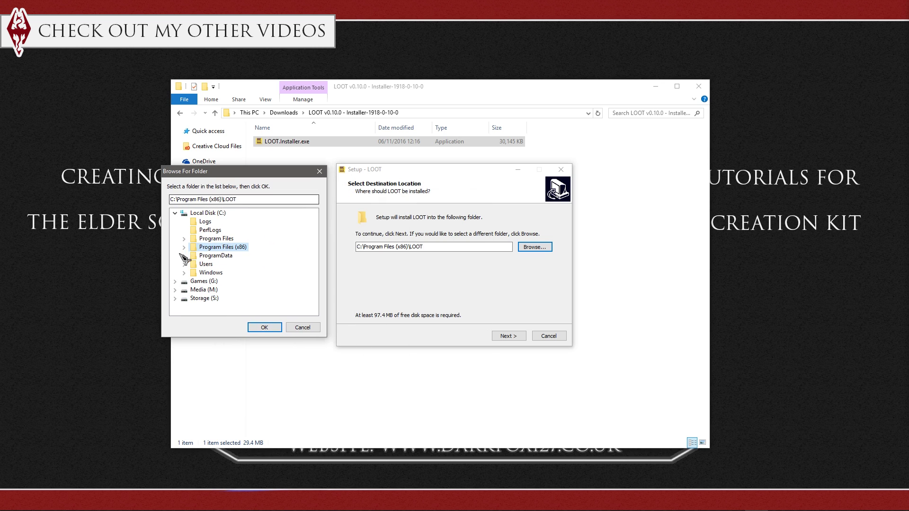
{"action": "left_click", "coordinate": [199, 282]}
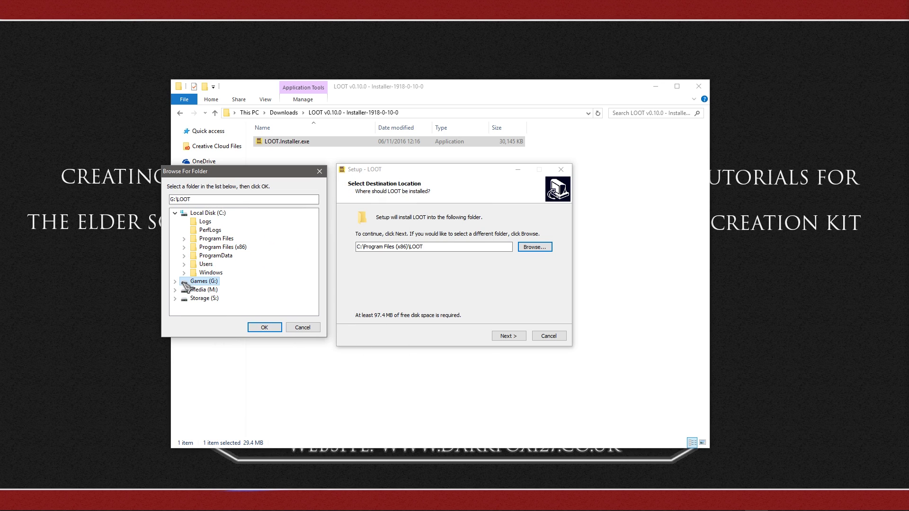
{"action": "left_click", "coordinate": [175, 281]}
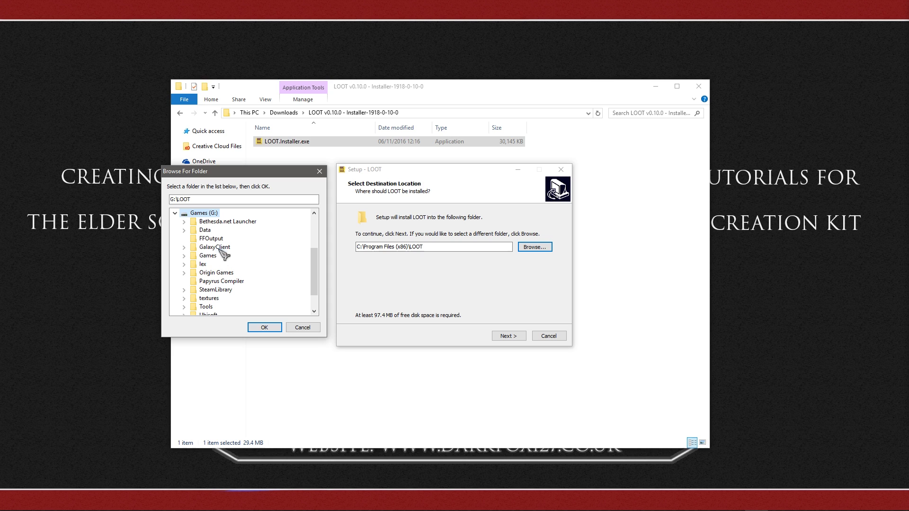
{"action": "left_click", "coordinate": [184, 290]}
{"action": "left_click", "coordinate": [221, 299]}
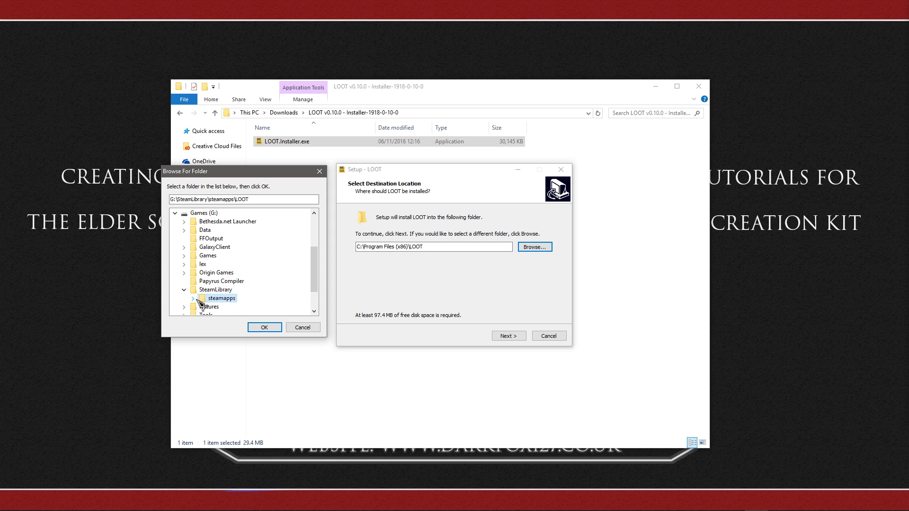
Expand the common folder inside steamapps and select the Skyrim Special Edition folder, showing its subfolders.
{"action": "left_click", "coordinate": [193, 299]}
{"action": "left_click", "coordinate": [202, 282]}
{"action": "scroll", "coordinate": [234, 263], "scroll_direction": "down", "scroll_amount": 8}
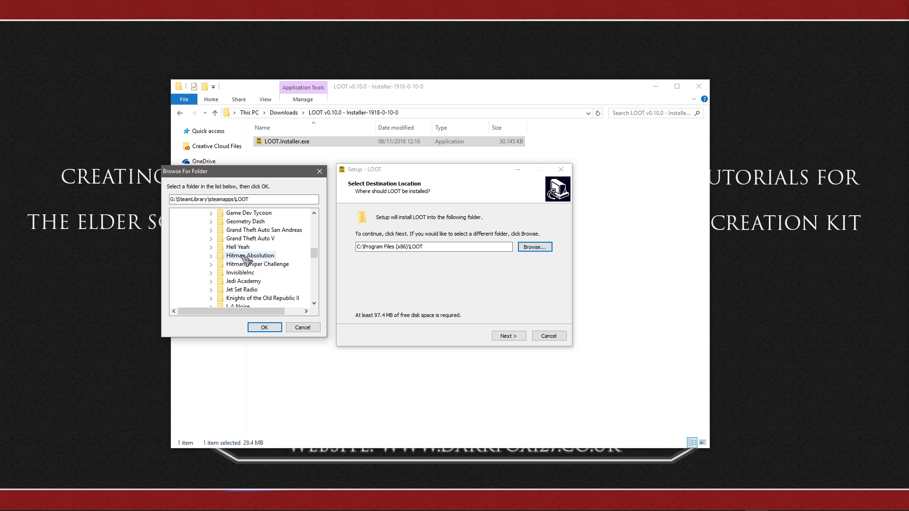
{"action": "scroll", "coordinate": [247, 258], "scroll_direction": "down", "scroll_amount": 3}
{"action": "left_click", "coordinate": [251, 247]}
{"action": "left_click", "coordinate": [209, 248]}
{"action": "scroll", "coordinate": [268, 249], "scroll_direction": "down", "scroll_amount": 1}
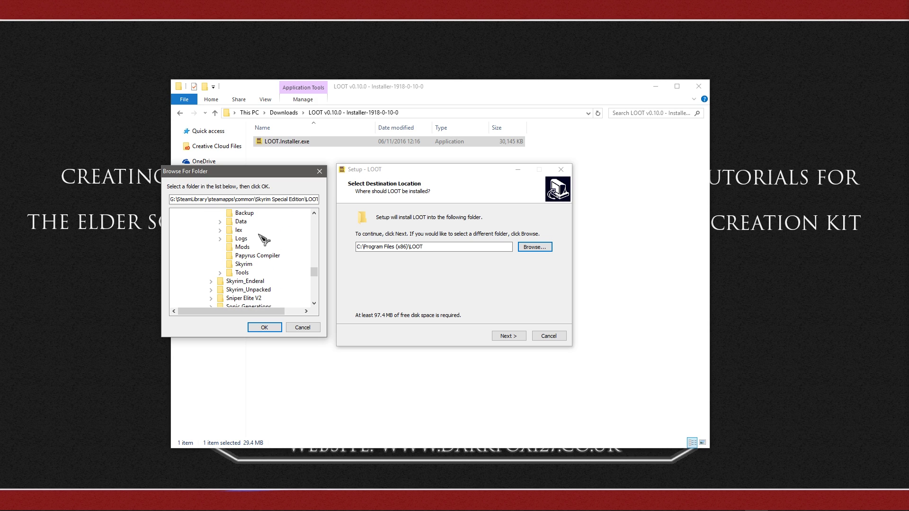
{"action": "scroll", "coordinate": [268, 241], "scroll_direction": "up", "scroll_amount": 1}
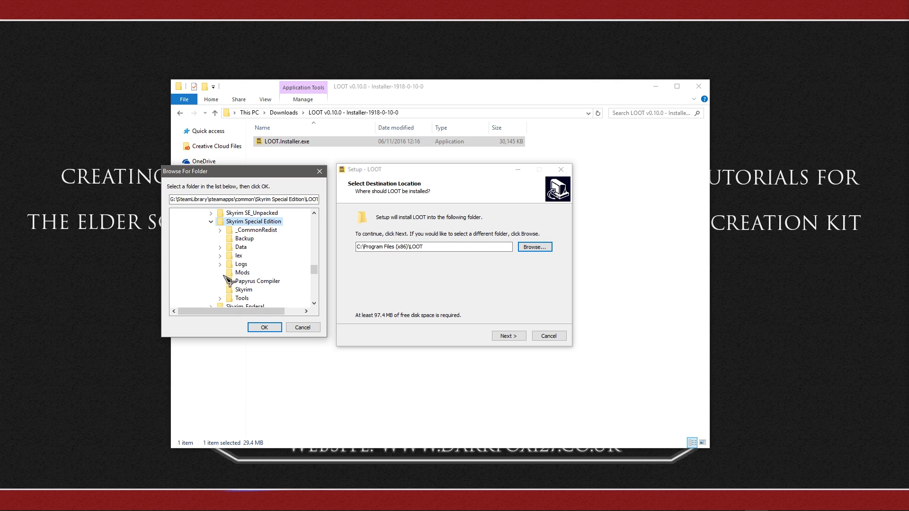
Choose the Tools folder inside Skyrim Special Edition as the parent folder for the LOOT installation.
{"action": "left_click", "coordinate": [239, 299]}
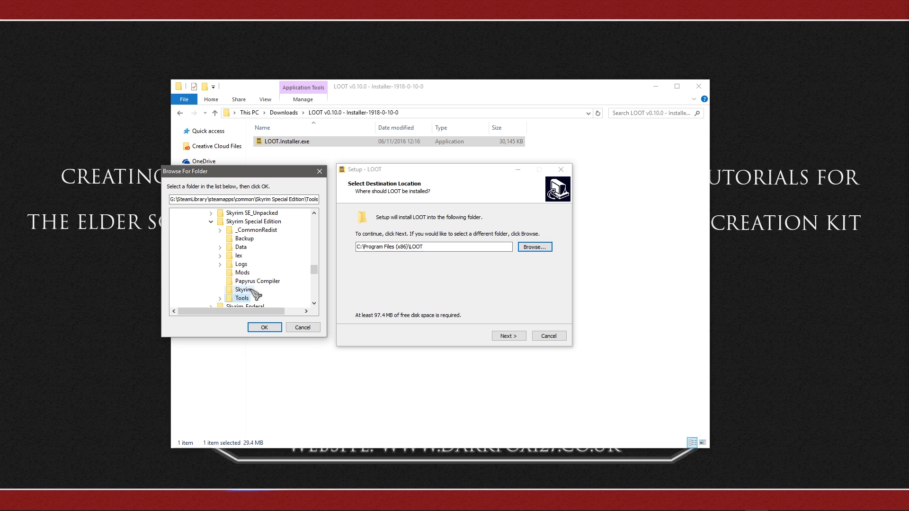
{"action": "left_click", "coordinate": [219, 299]}
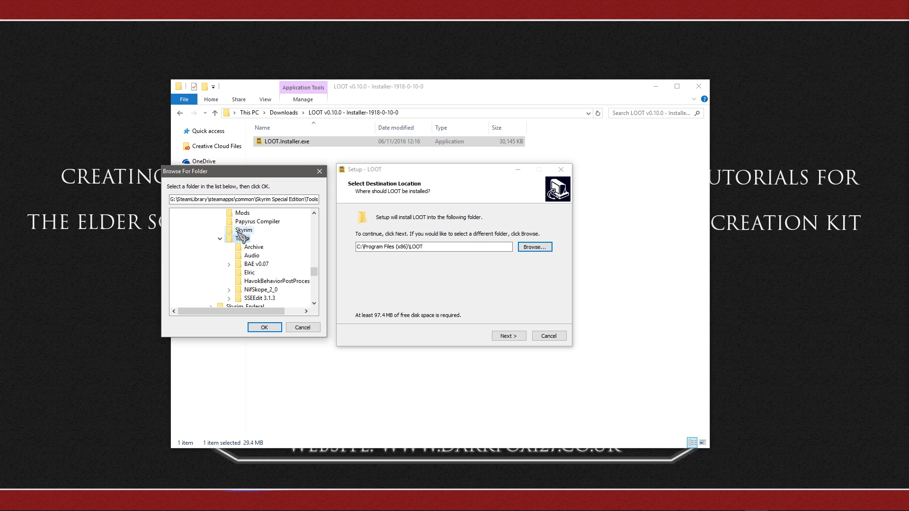
{"action": "left_click", "coordinate": [265, 328]}
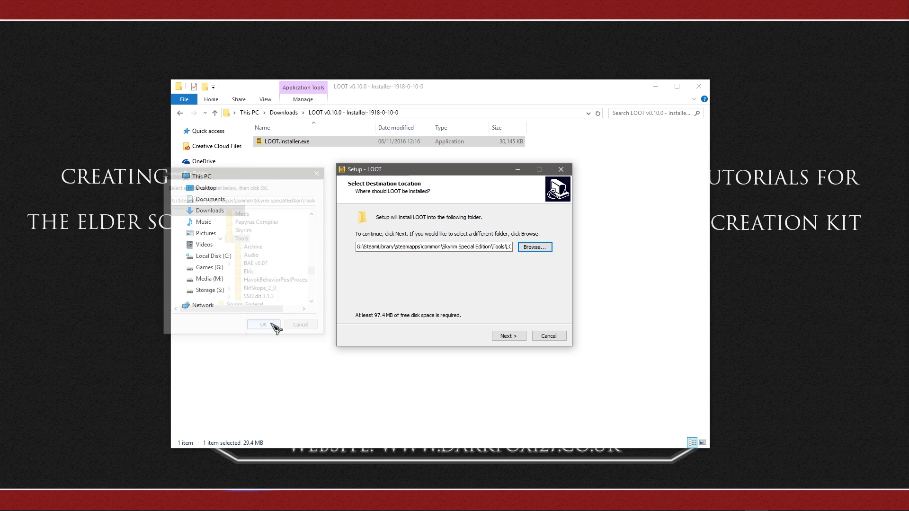
Check that the destination path ends in Tools\LOOT, accept it, and start installing LOOT without a desktop shortcut.
{"action": "left_click", "coordinate": [503, 249]}
{"action": "left_click_drag", "start_coordinate": [505, 247], "coordinate": [511, 245]}
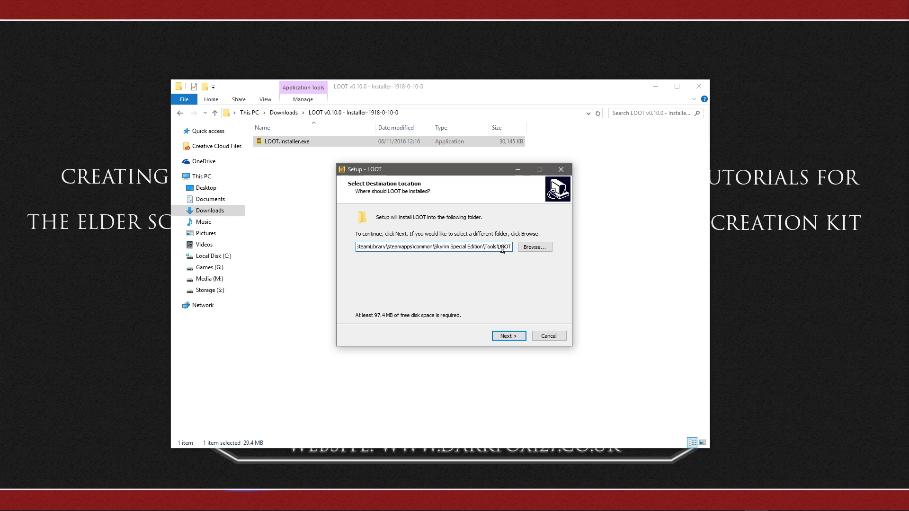
{"action": "left_click", "coordinate": [508, 337]}
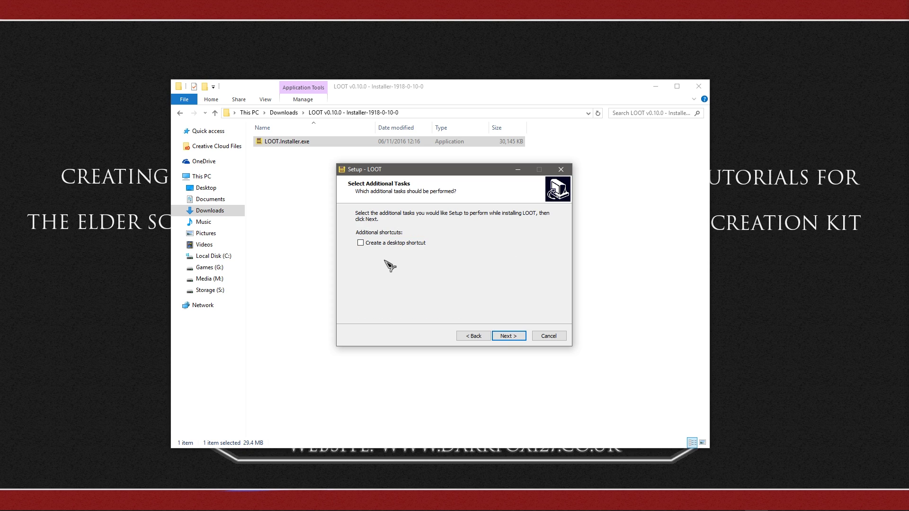
{"action": "left_click", "coordinate": [509, 336]}
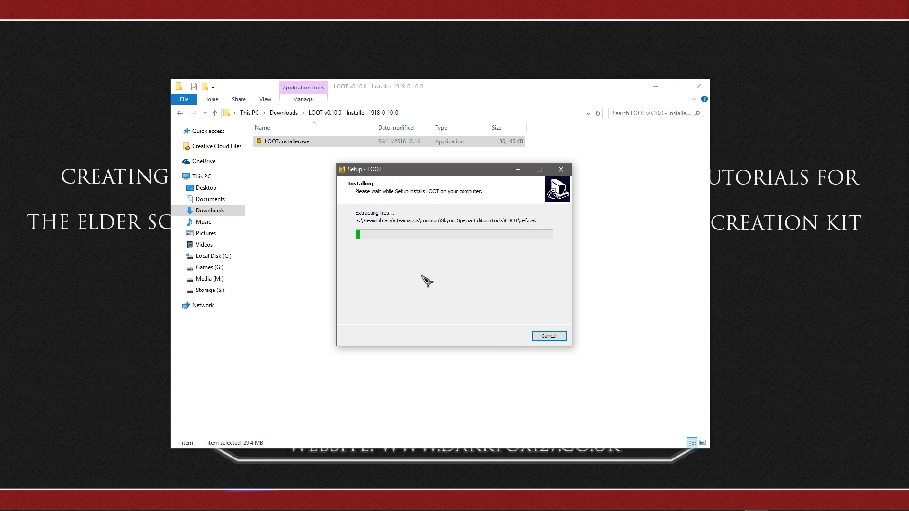
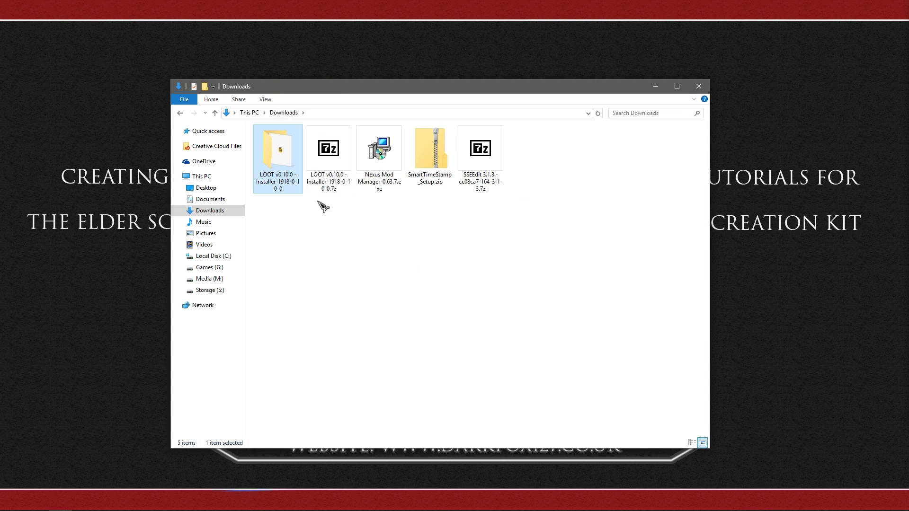
Run the Nexus Mod Manager 0.63.7 installer from Downloads in English, accept its licence agreement and continue to the destination choice.
{"action": "left_click", "coordinate": [384, 176]}
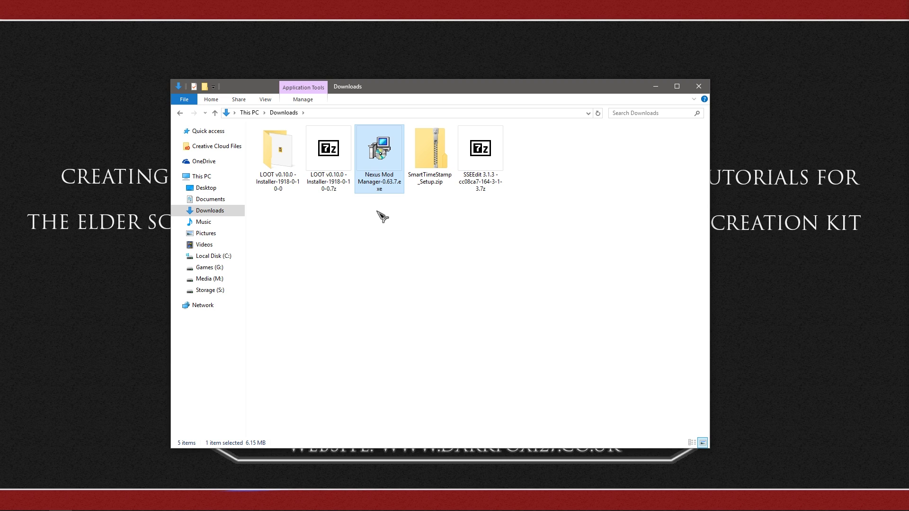
{"action": "double_click", "coordinate": [378, 174]}
{"action": "left_click", "coordinate": [452, 280]}
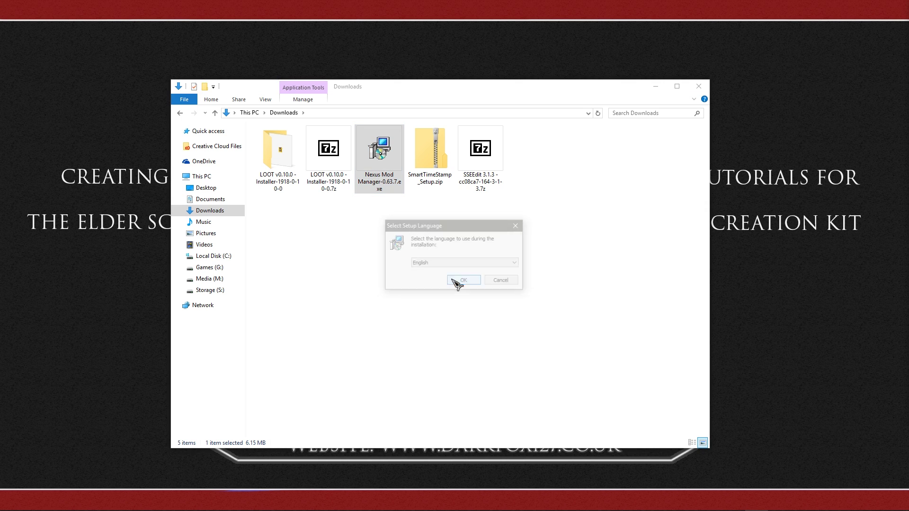
{"action": "left_click", "coordinate": [370, 307]}
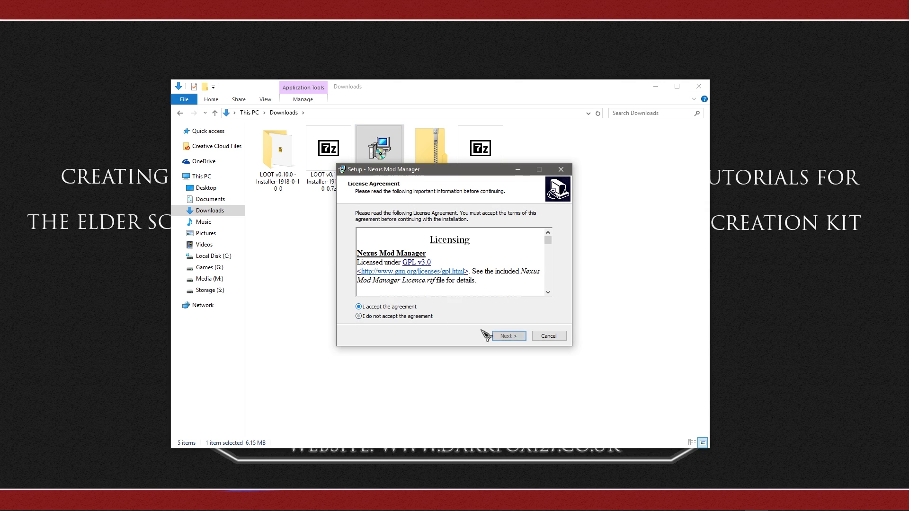
{"action": "left_click", "coordinate": [508, 336]}
{"action": "left_click", "coordinate": [508, 340]}
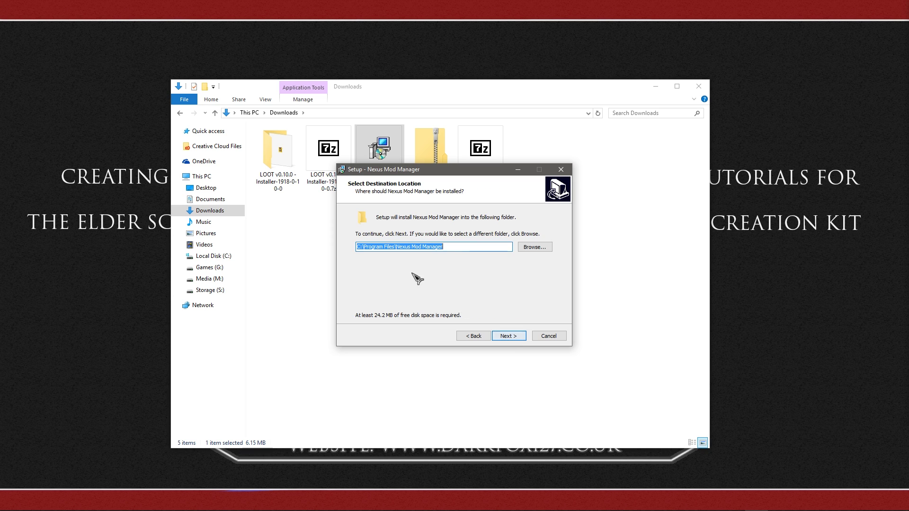
Browse for a new Nexus Mod Manager install location and expand SteamLibrary\steamapps on the Games (G:) drive.
{"action": "left_click", "coordinate": [453, 247]}
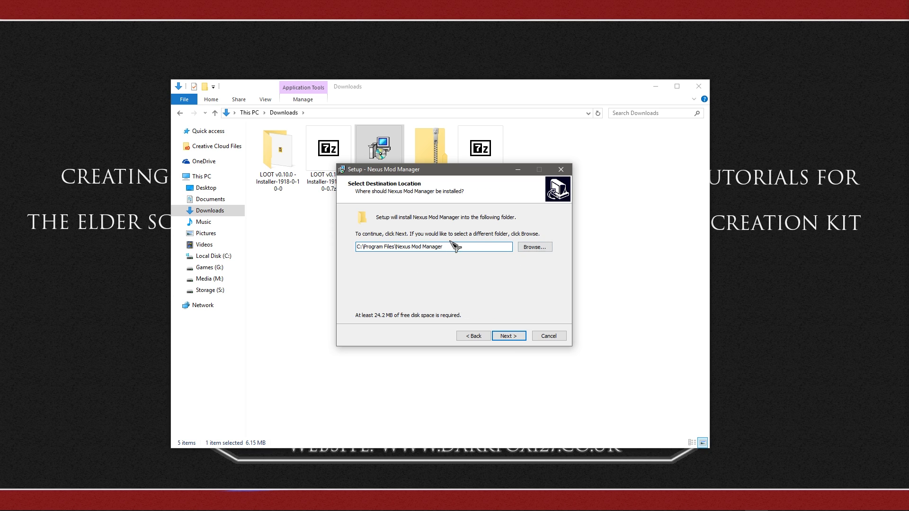
{"action": "left_click", "coordinate": [535, 246]}
{"action": "left_click_drag", "start_coordinate": [465, 175], "coordinate": [247, 194]}
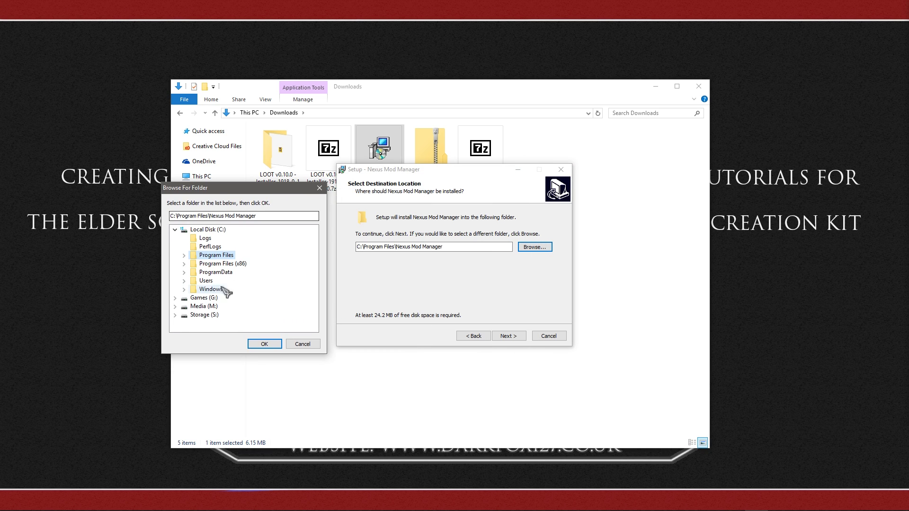
{"action": "left_click", "coordinate": [175, 298]}
{"action": "left_click", "coordinate": [206, 323]}
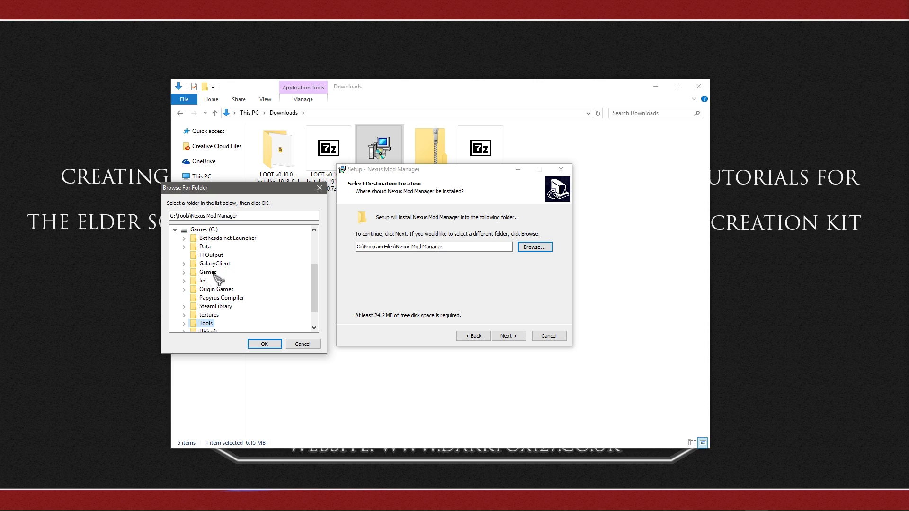
{"action": "left_click", "coordinate": [184, 306]}
{"action": "left_click", "coordinate": [193, 315]}
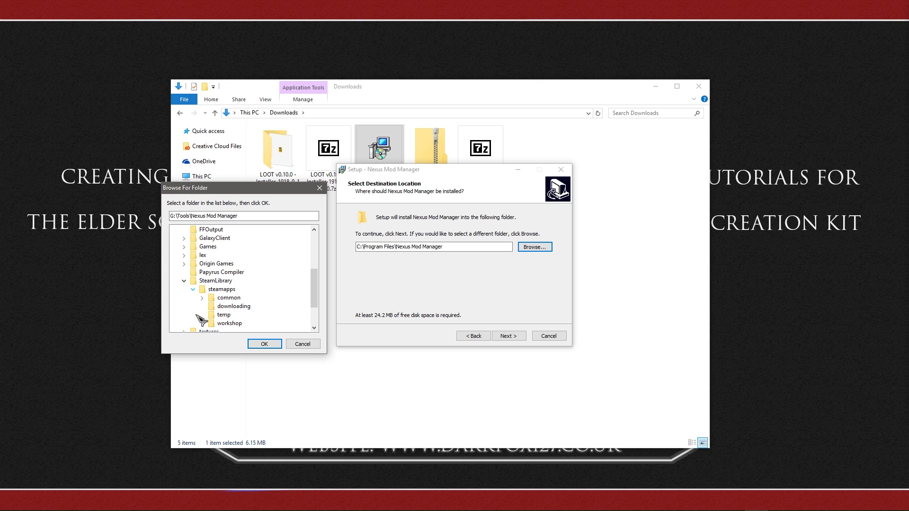
Choose the Tools folder inside common\Skyrim Special Edition as the parent folder for the Nexus Mod Manager installation.
{"action": "left_click", "coordinate": [202, 299]}
{"action": "scroll", "coordinate": [257, 280], "scroll_direction": "down", "scroll_amount": 3}
{"action": "scroll", "coordinate": [257, 279], "scroll_direction": "down", "scroll_amount": 8}
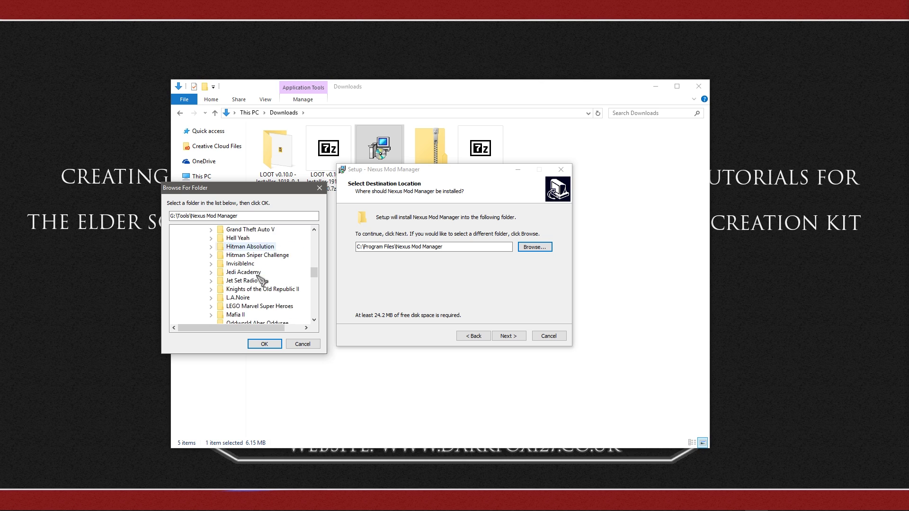
{"action": "scroll", "coordinate": [260, 302], "scroll_direction": "down", "scroll_amount": 1}
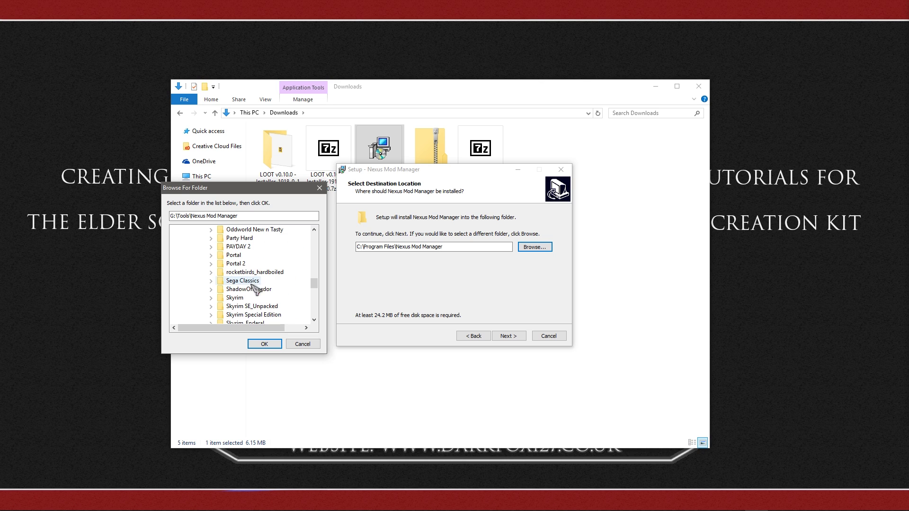
{"action": "left_click", "coordinate": [256, 298]}
{"action": "left_click", "coordinate": [211, 297]}
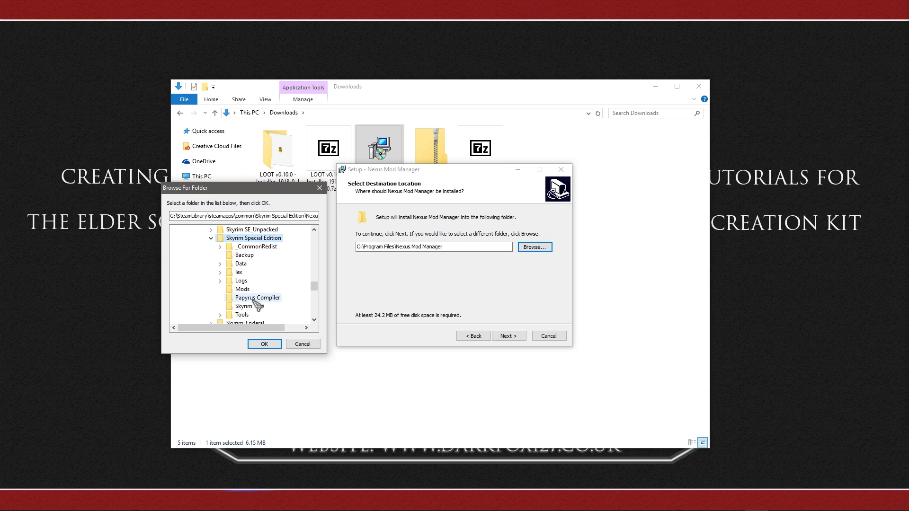
{"action": "left_click", "coordinate": [242, 315]}
{"action": "left_click", "coordinate": [264, 344]}
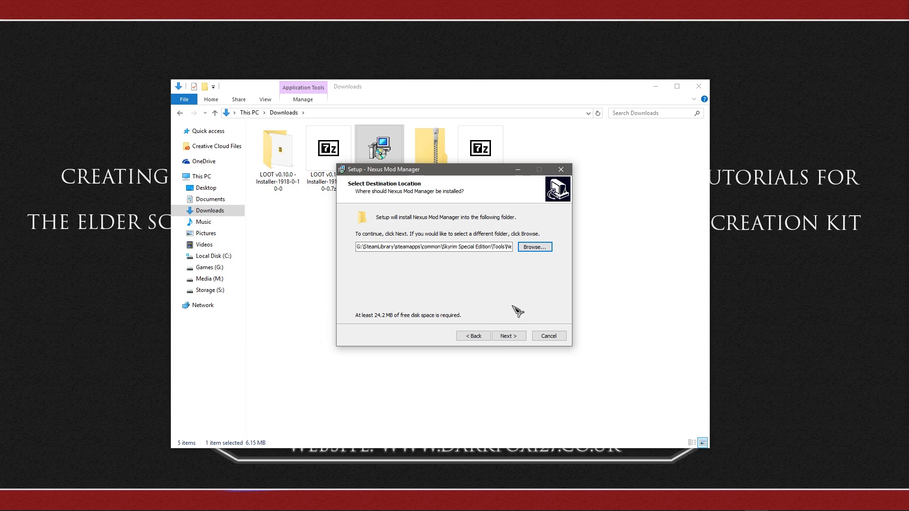
Accept the destination, keep the desktop shortcut and all file associations enabled, and start installing Nexus Mod Manager.
{"action": "left_click", "coordinate": [509, 338]}
{"action": "left_click", "coordinate": [507, 337]}
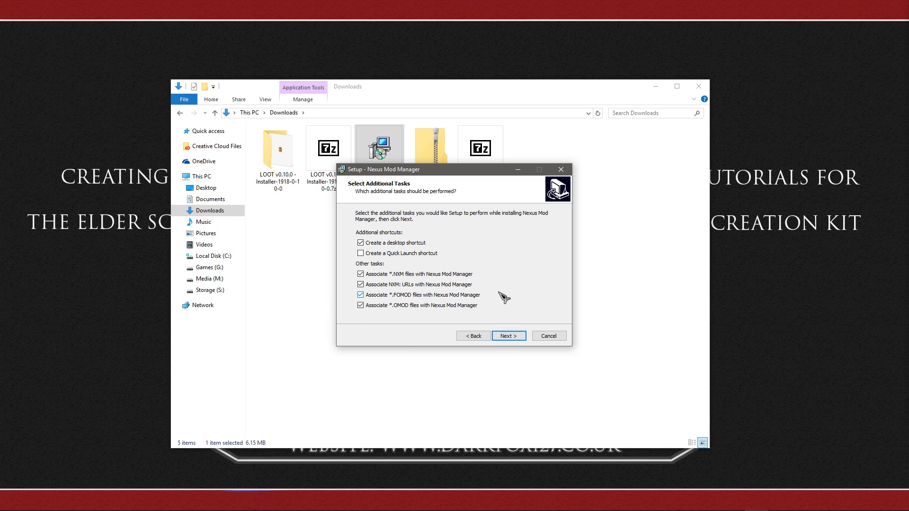
{"action": "left_click", "coordinate": [509, 336]}
{"action": "left_click", "coordinate": [507, 337]}
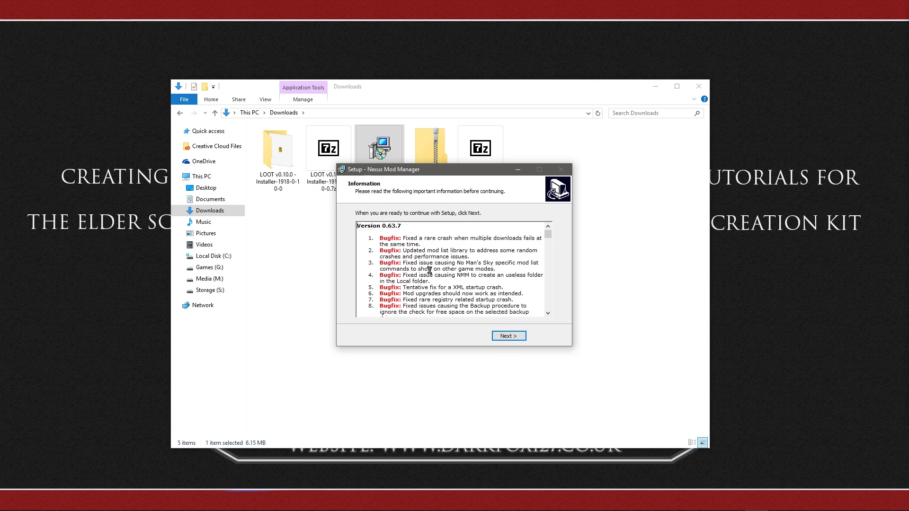
Pass the release notes and finish the Nexus Mod Manager setup without launching the program.
{"action": "left_click", "coordinate": [500, 337]}
{"action": "left_click", "coordinate": [449, 252]}
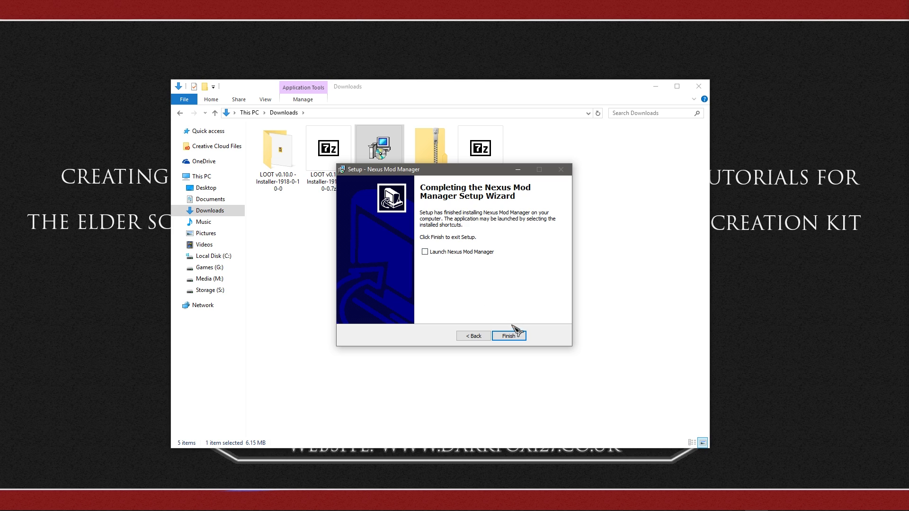
{"action": "left_click", "coordinate": [509, 336]}
Select SmartTimeStamp_Setup.zip, switch to the Creation Kit and open its list of plugin and master files.
{"action": "left_click", "coordinate": [429, 163]}
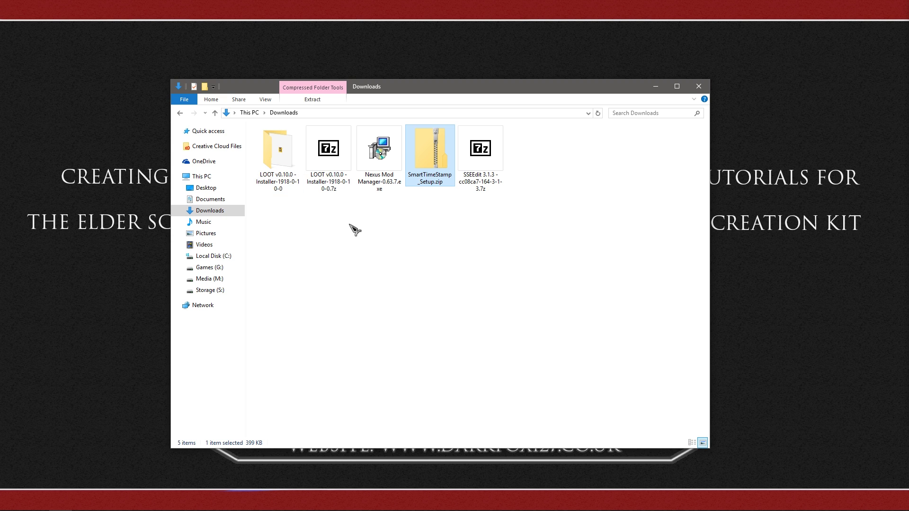
{"action": "left_click", "coordinate": [502, 502]}
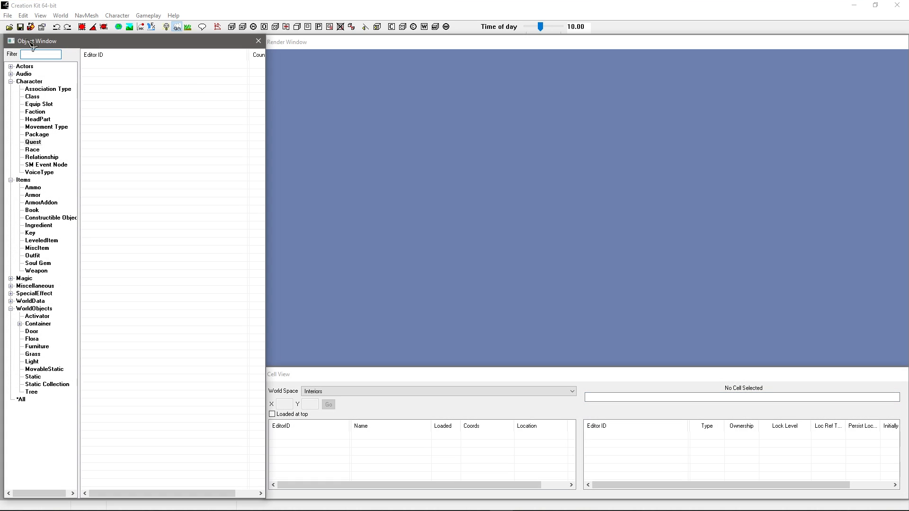
{"action": "left_click", "coordinate": [9, 27]}
Examine the order and modification dates of the master files from Skyrim.esm through HearthFires.esm.
{"action": "left_click", "coordinate": [342, 233]}
{"action": "left_click", "coordinate": [340, 225]}
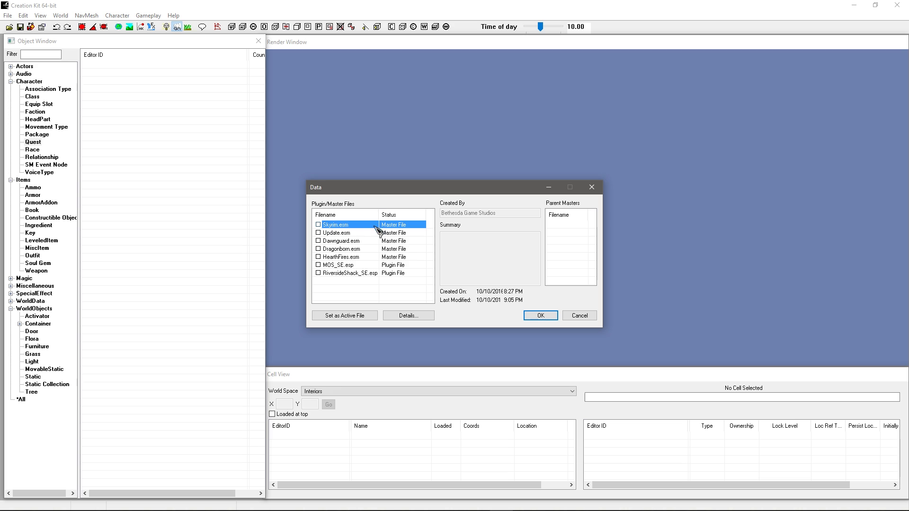
{"action": "left_click", "coordinate": [333, 232]}
{"action": "left_click", "coordinate": [337, 242]}
{"action": "left_click", "coordinate": [350, 249]}
{"action": "left_click", "coordinate": [342, 257]}
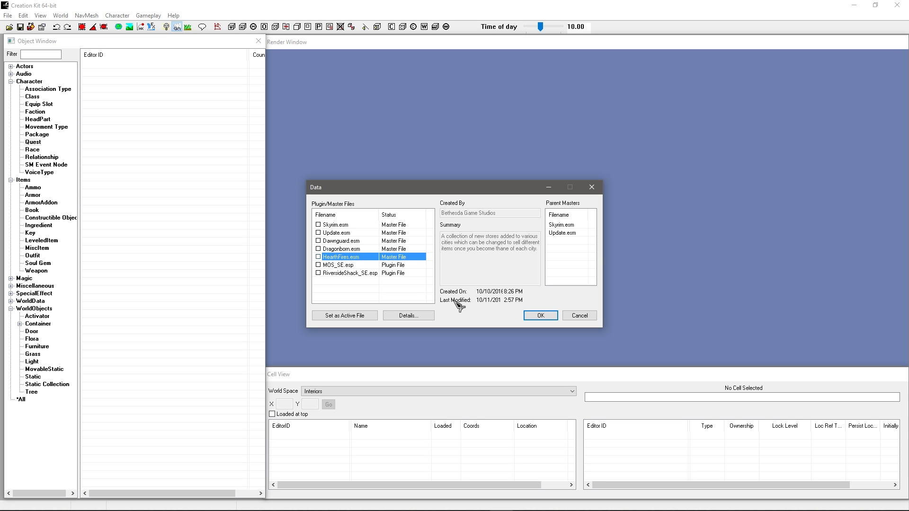
{"action": "left_click", "coordinate": [350, 249]}
{"action": "left_click", "coordinate": [349, 241]}
{"action": "left_click", "coordinate": [348, 232]}
{"action": "left_click", "coordinate": [347, 224]}
{"action": "left_click", "coordinate": [348, 233]}
{"action": "left_click", "coordinate": [349, 241]}
{"action": "left_click", "coordinate": [349, 249]}
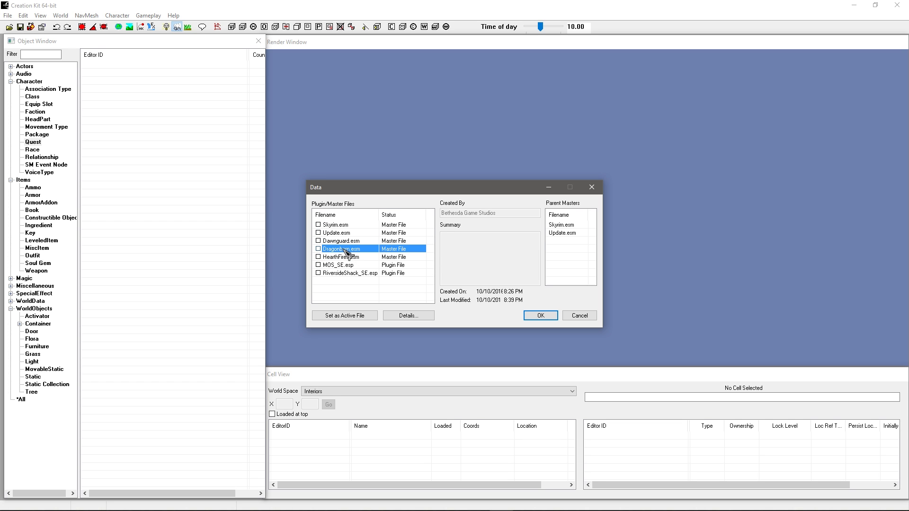
{"action": "left_click", "coordinate": [349, 257]}
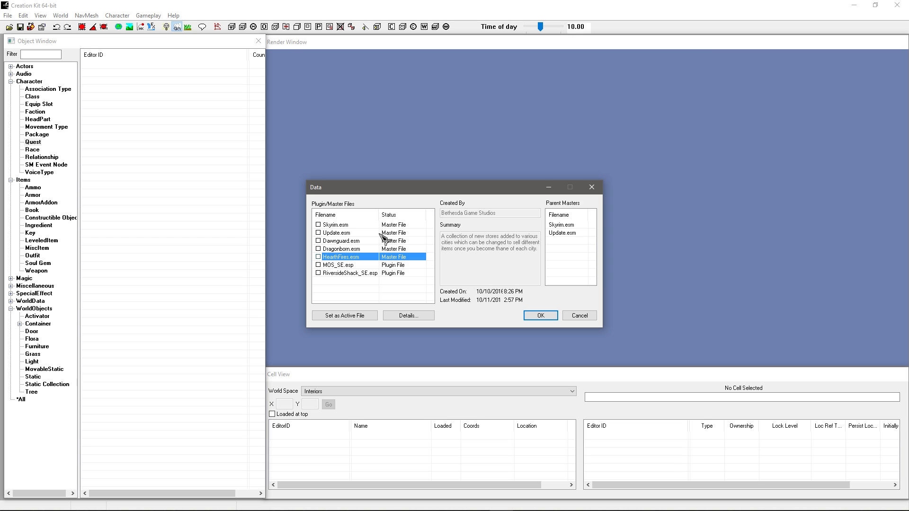
Inspect the MOS_SE.esp plugin's details, then review the load order of the five master files in both directions.
{"action": "left_click", "coordinate": [356, 266]}
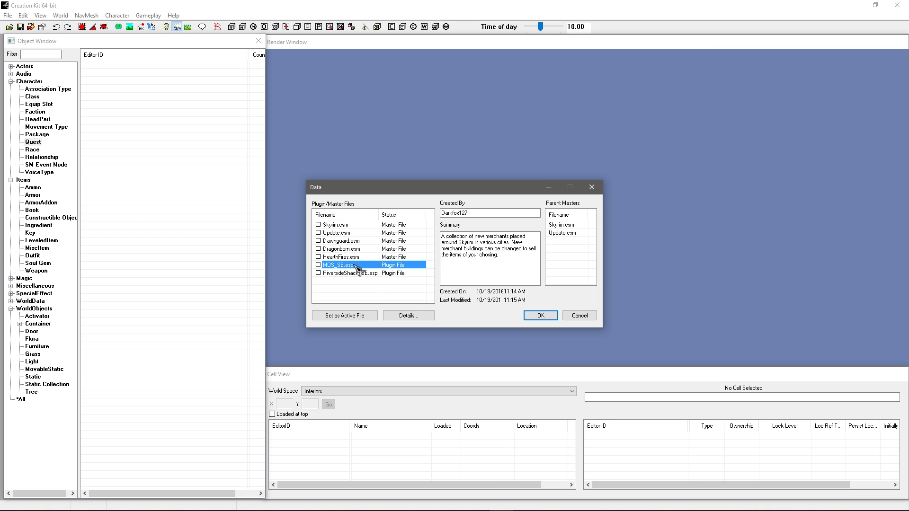
{"action": "left_click", "coordinate": [342, 226]}
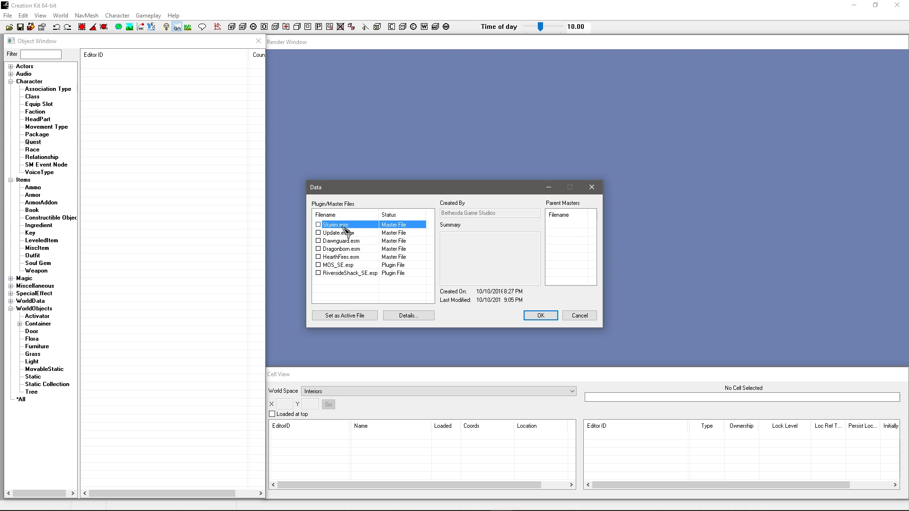
{"action": "left_click", "coordinate": [344, 257]}
{"action": "left_click", "coordinate": [345, 249]}
{"action": "left_click", "coordinate": [344, 241]}
{"action": "left_click", "coordinate": [345, 233]}
{"action": "left_click", "coordinate": [345, 226]}
{"action": "left_click", "coordinate": [349, 233]}
{"action": "left_click", "coordinate": [346, 227]}
{"action": "left_click", "coordinate": [345, 257]}
{"action": "left_click", "coordinate": [345, 249]}
{"action": "left_click", "coordinate": [345, 241]}
{"action": "left_click", "coordinate": [344, 233]}
{"action": "left_click", "coordinate": [345, 226]}
{"action": "left_click", "coordinate": [356, 257]}
{"action": "left_click", "coordinate": [354, 249]}
{"action": "left_click", "coordinate": [351, 241]}
{"action": "left_click", "coordinate": [345, 233]}
{"action": "left_click", "coordinate": [345, 226]}
{"action": "left_click", "coordinate": [346, 233]}
{"action": "left_click", "coordinate": [347, 242]}
{"action": "left_click", "coordinate": [348, 249]}
{"action": "left_click", "coordinate": [345, 257]}
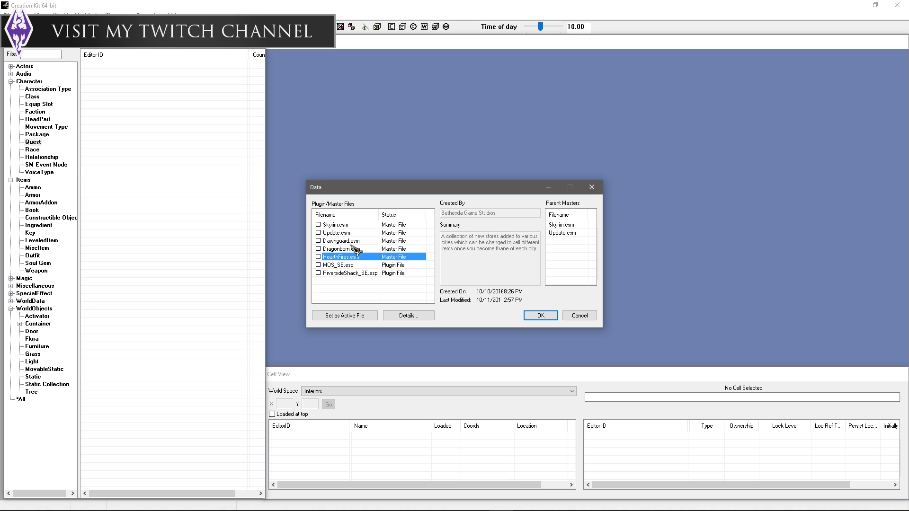
Recheck the master files from Skyrim.esm to HearthFires.esm and close the file list without loading any data.
{"action": "left_click", "coordinate": [350, 225]}
{"action": "left_click", "coordinate": [348, 233]}
{"action": "left_click", "coordinate": [346, 241]}
{"action": "left_click", "coordinate": [345, 249]}
{"action": "left_click", "coordinate": [347, 257]}
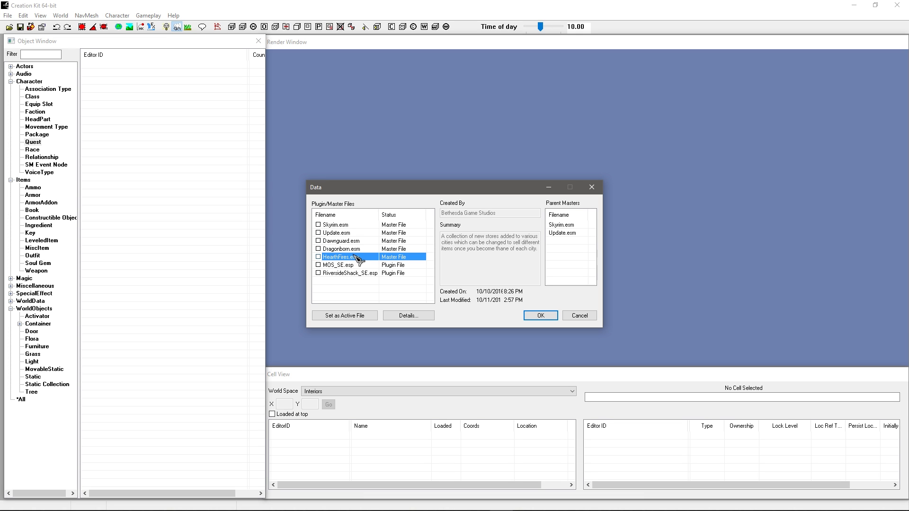
{"action": "left_click", "coordinate": [345, 226]}
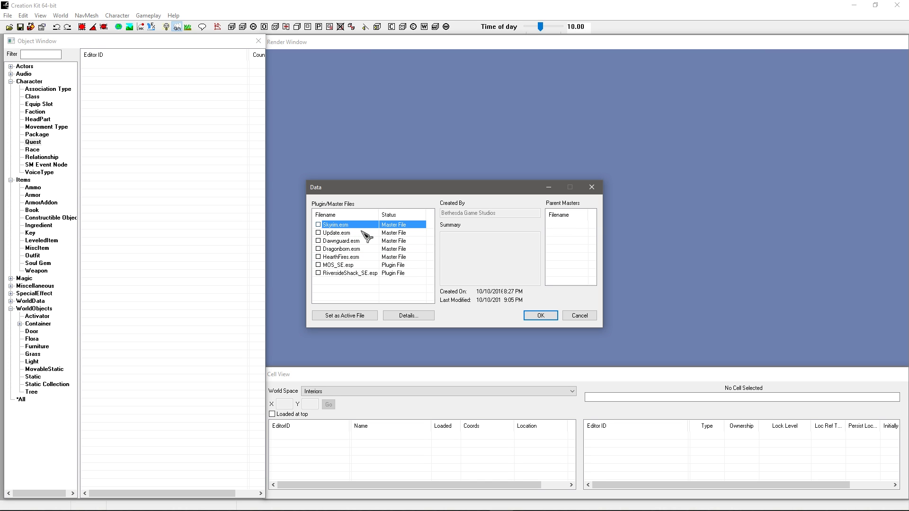
{"action": "left_click", "coordinate": [362, 233]}
{"action": "left_click", "coordinate": [360, 240]}
{"action": "left_click", "coordinate": [360, 248]}
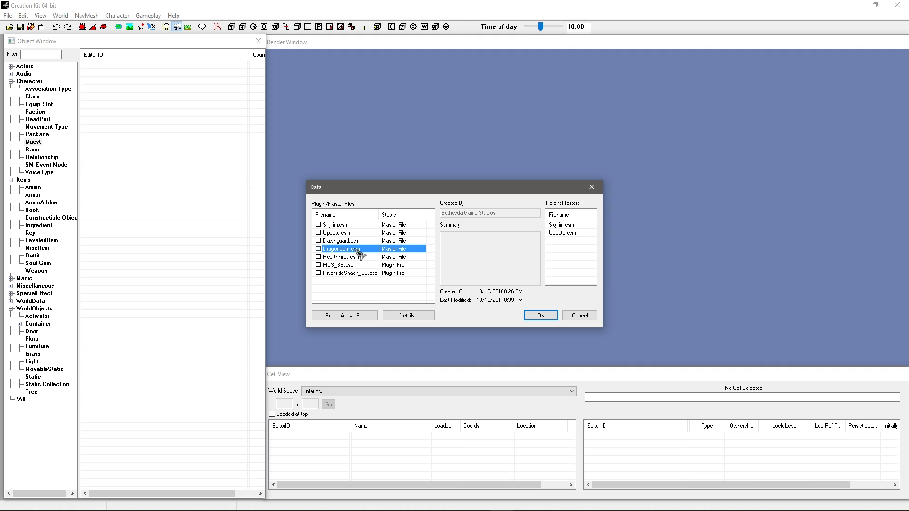
{"action": "left_click", "coordinate": [358, 257]}
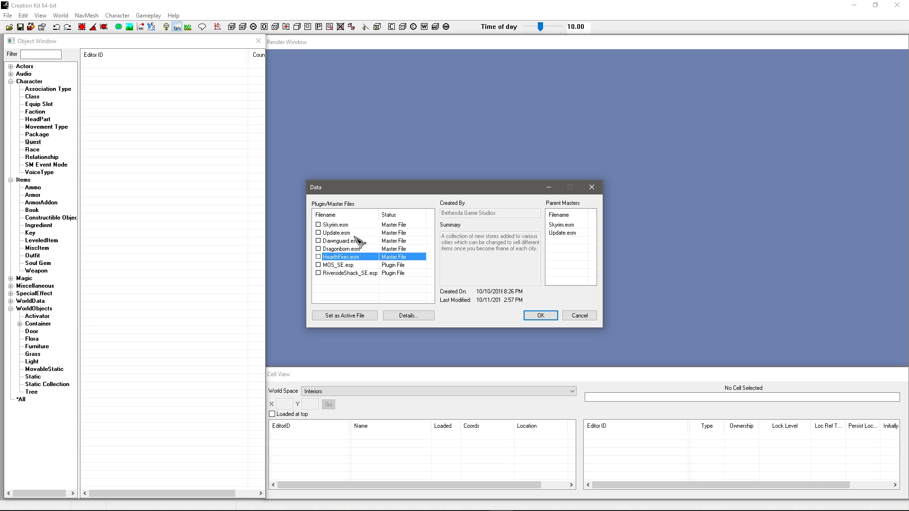
{"action": "left_click", "coordinate": [349, 227]}
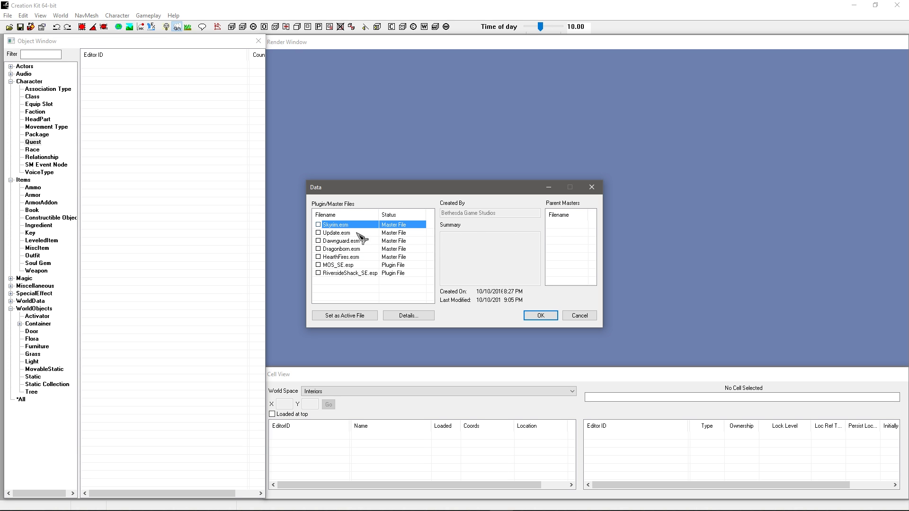
{"action": "left_click", "coordinate": [348, 257]}
{"action": "left_click", "coordinate": [574, 316]}
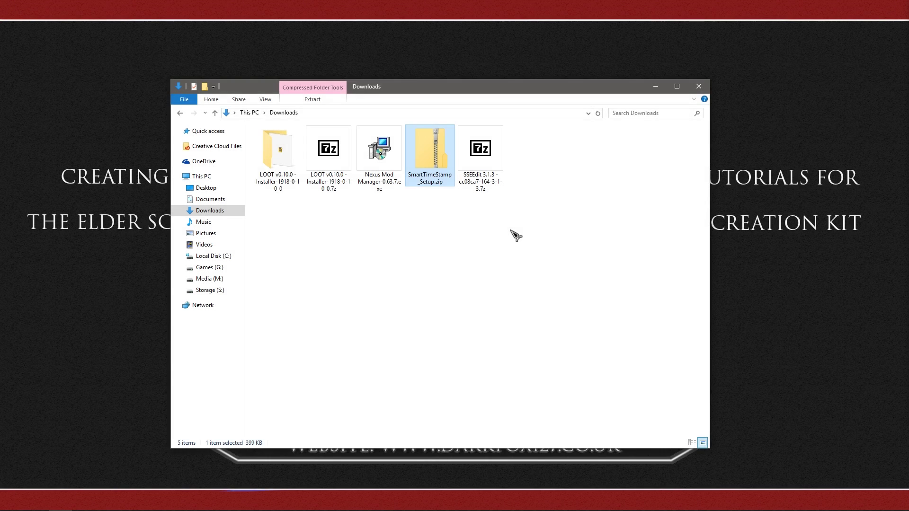
Open the Skyrim Special Edition folder in a second File Explorer window beside Downloads, and enter its Tools subfolder.
{"action": "left_click", "coordinate": [469, 242]}
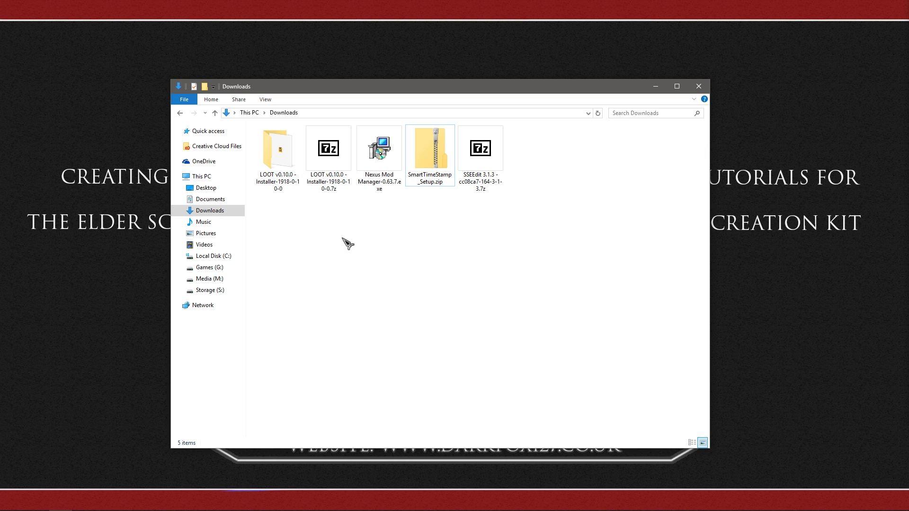
{"action": "double_click", "coordinate": [492, 34]}
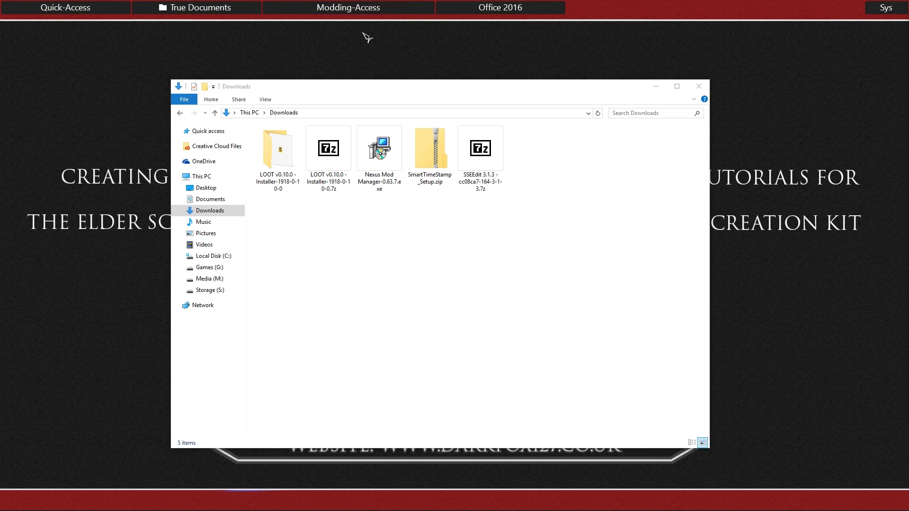
{"action": "mouse_move", "coordinate": [379, 48]}
{"action": "double_click", "coordinate": [411, 61]}
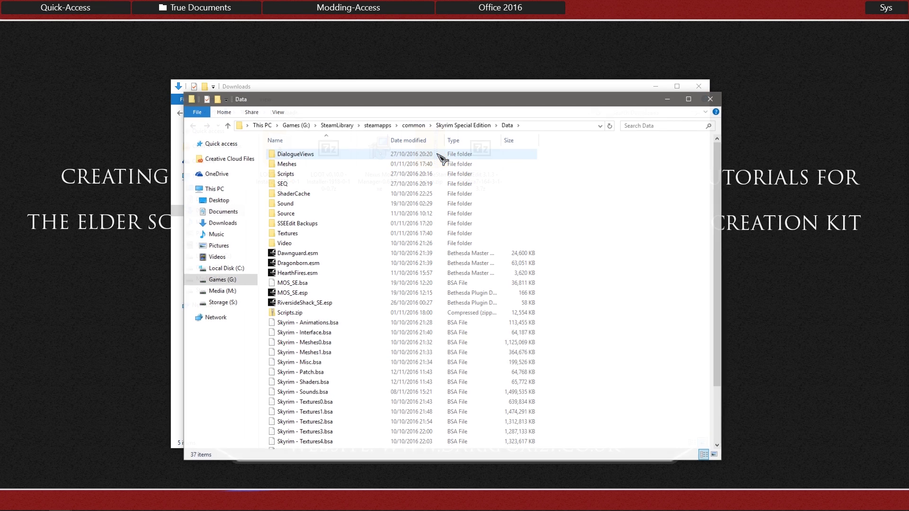
{"action": "left_click", "coordinate": [479, 124]}
{"action": "left_click_drag", "start_coordinate": [498, 99], "coordinate": [517, 87]}
{"action": "double_click", "coordinate": [317, 222]}
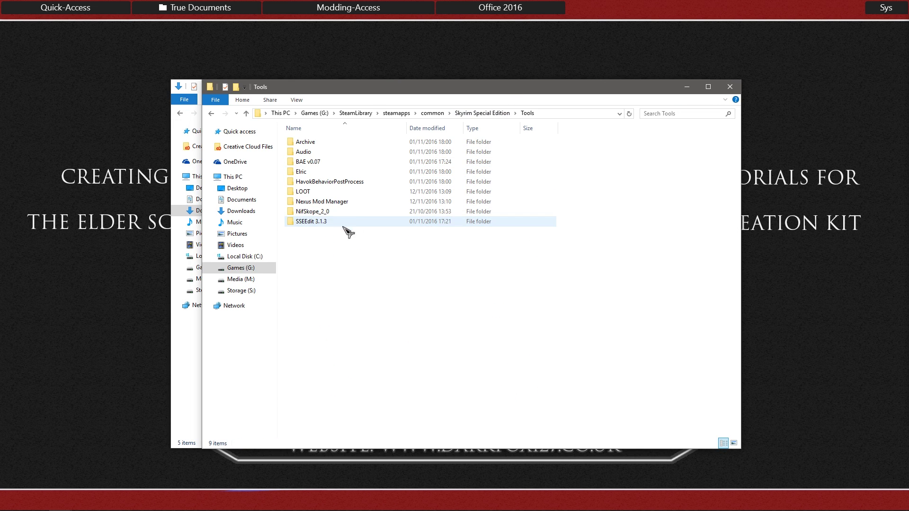
Start LOOT.exe from the LOOT subfolder of Tools and dismiss its first-time tips.
{"action": "double_click", "coordinate": [326, 191]}
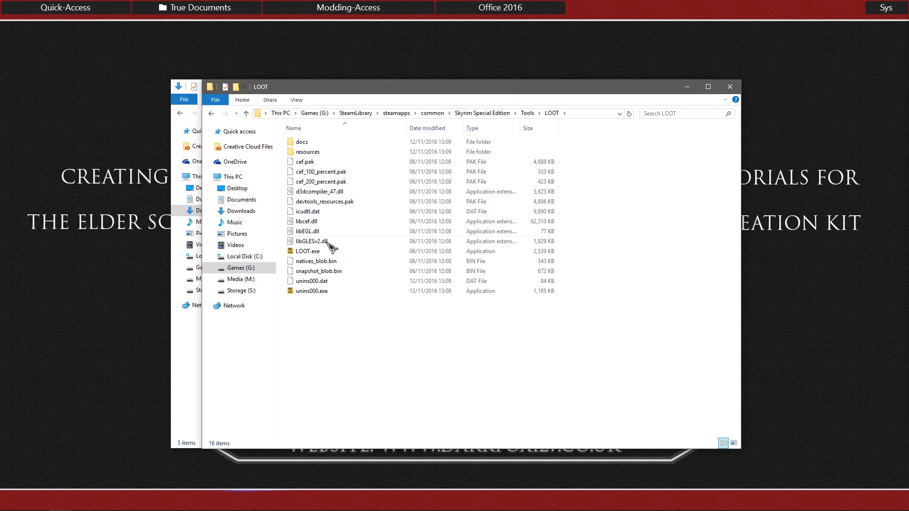
{"action": "left_click", "coordinate": [386, 251]}
{"action": "double_click", "coordinate": [400, 251]}
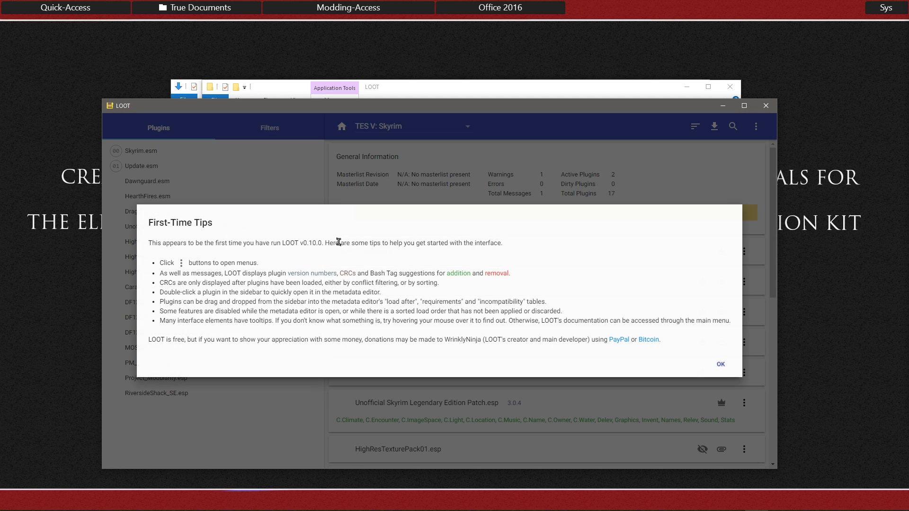
{"action": "left_click", "coordinate": [722, 366]}
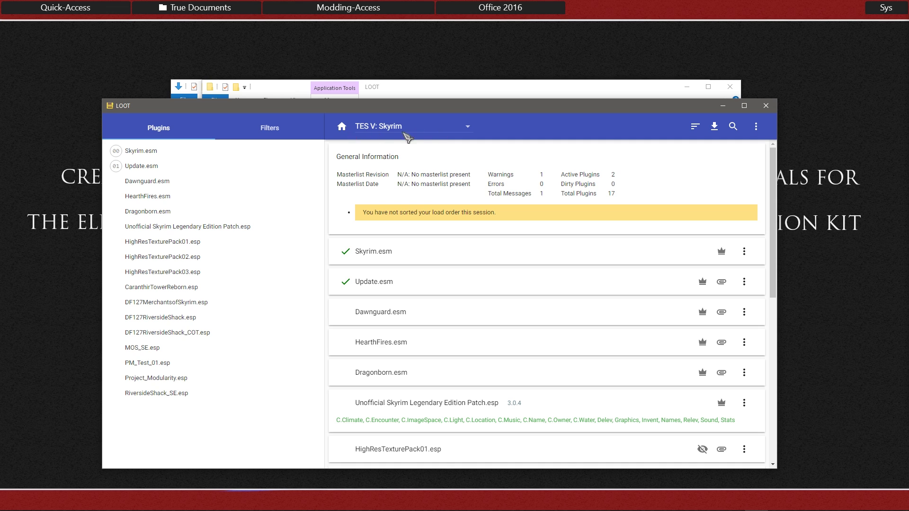
Switch the managed game to TES V: Skyrim Special Edition and look through its plugin entries.
{"action": "left_click", "coordinate": [423, 129]}
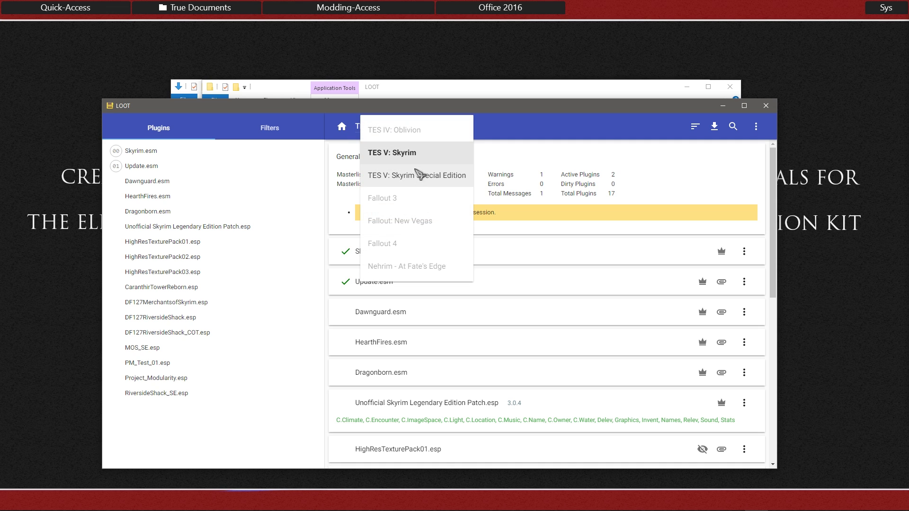
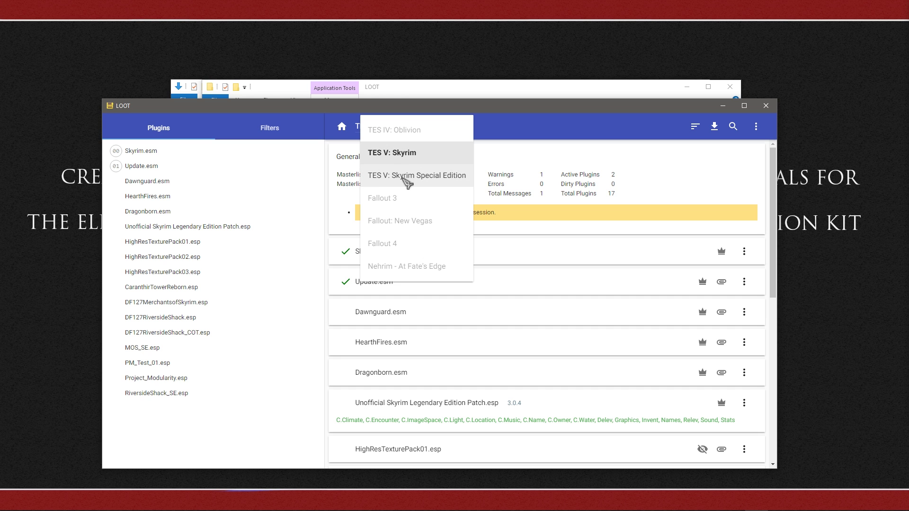
{"action": "left_click", "coordinate": [402, 177]}
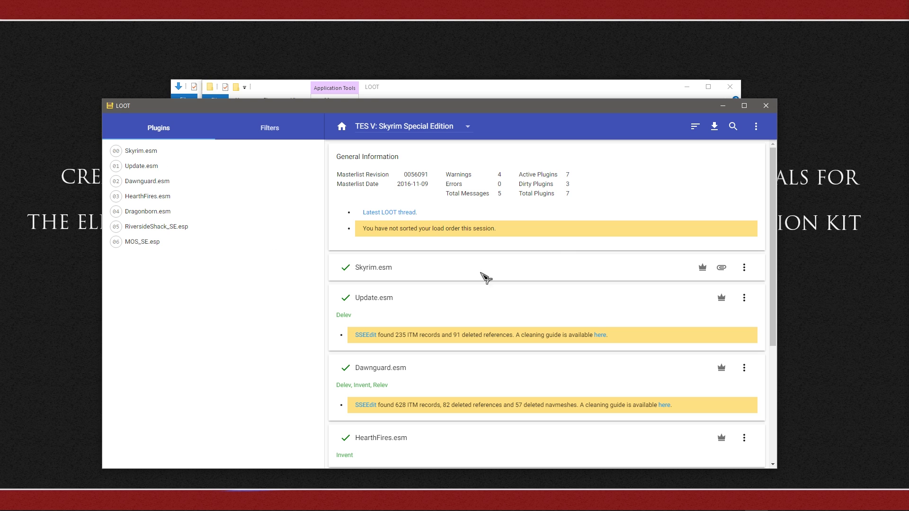
{"action": "scroll", "coordinate": [572, 263], "scroll_direction": "down", "scroll_amount": 4}
{"action": "scroll", "coordinate": [485, 284], "scroll_direction": "up", "scroll_amount": 5}
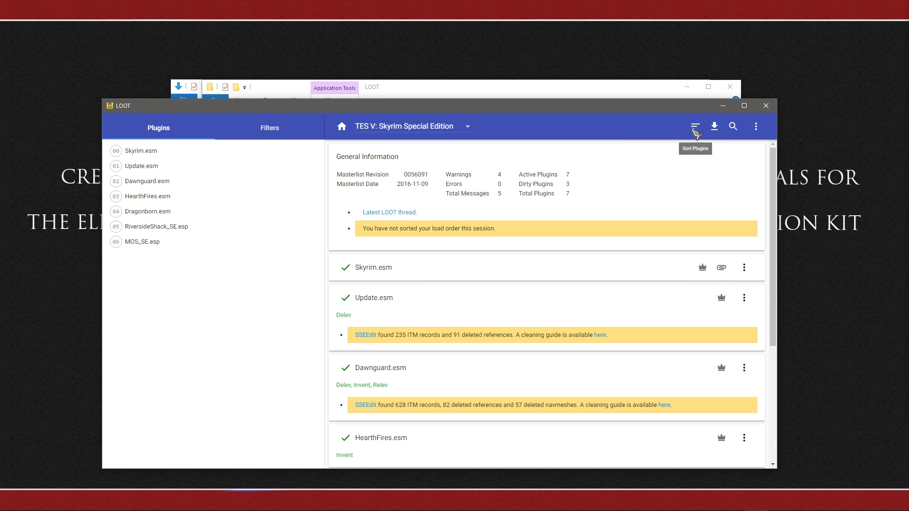
Sort the Skyrim Special Edition plugins and review the sorted plugin entries.
{"action": "left_click", "coordinate": [695, 128]}
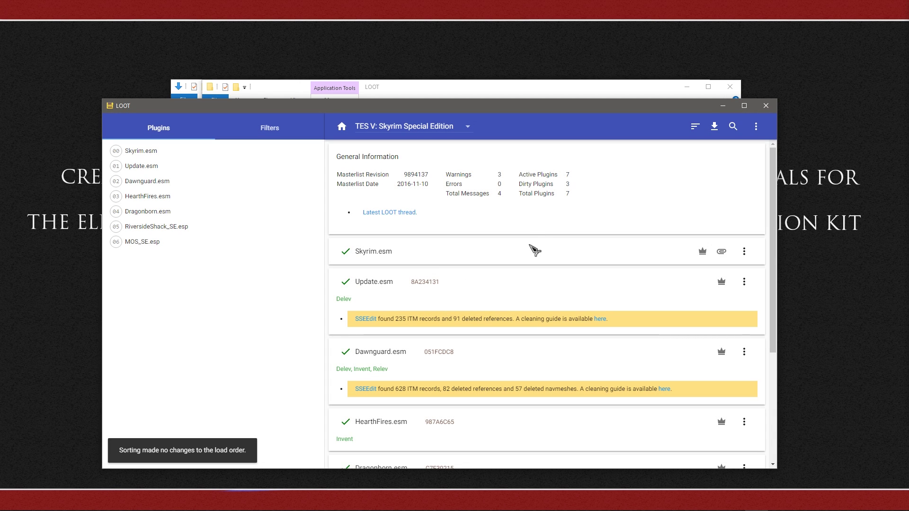
{"action": "scroll", "coordinate": [538, 240], "scroll_direction": "down", "scroll_amount": 4}
{"action": "scroll", "coordinate": [530, 247], "scroll_direction": "up", "scroll_amount": 4}
Redate the Skyrim Special Edition plugins for the Creation Kit's load order, then close LOOT.
{"action": "left_click", "coordinate": [757, 127]}
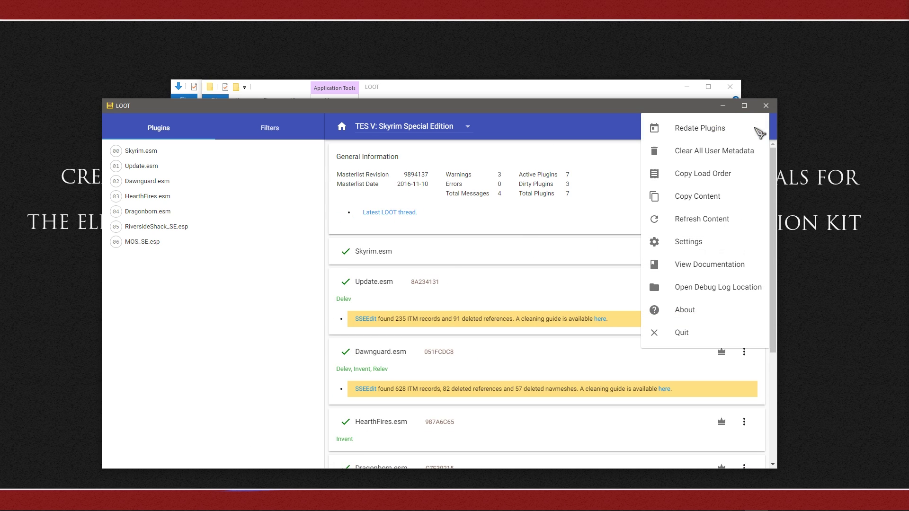
{"action": "left_click", "coordinate": [717, 129]}
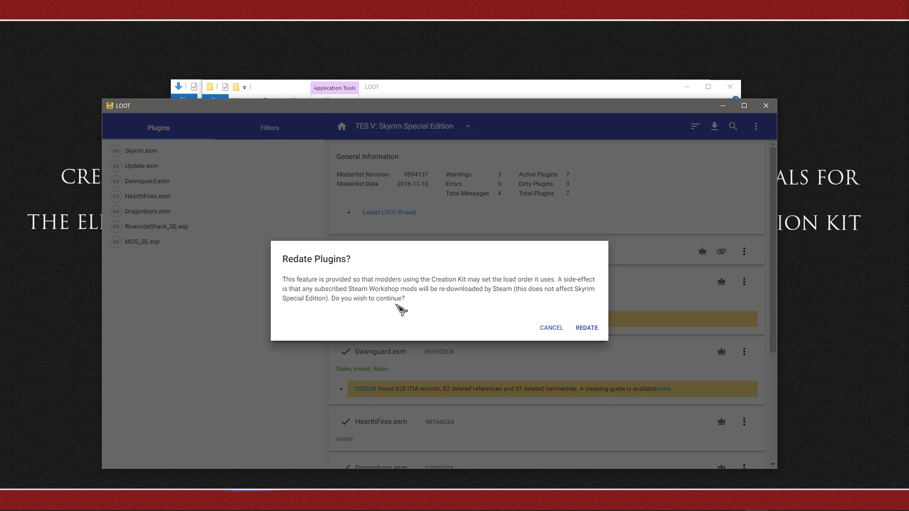
{"action": "left_click", "coordinate": [587, 328]}
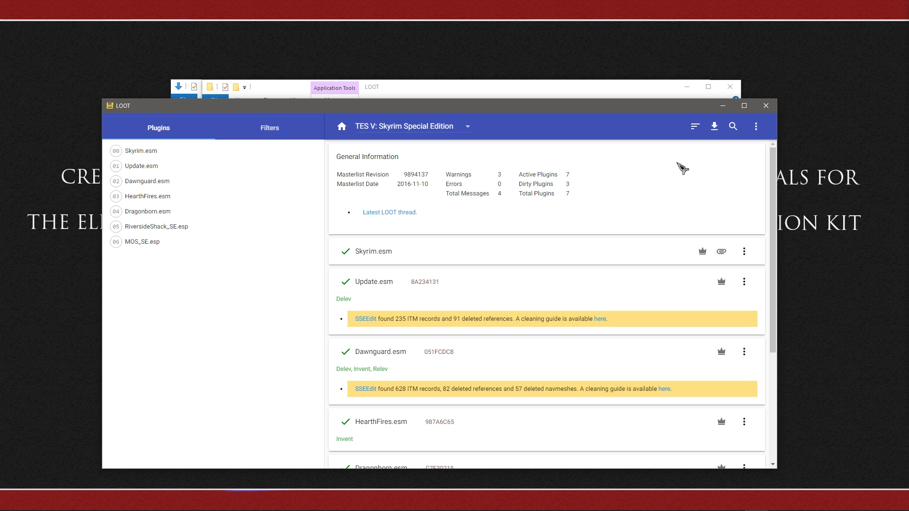
{"action": "left_click", "coordinate": [765, 106]}
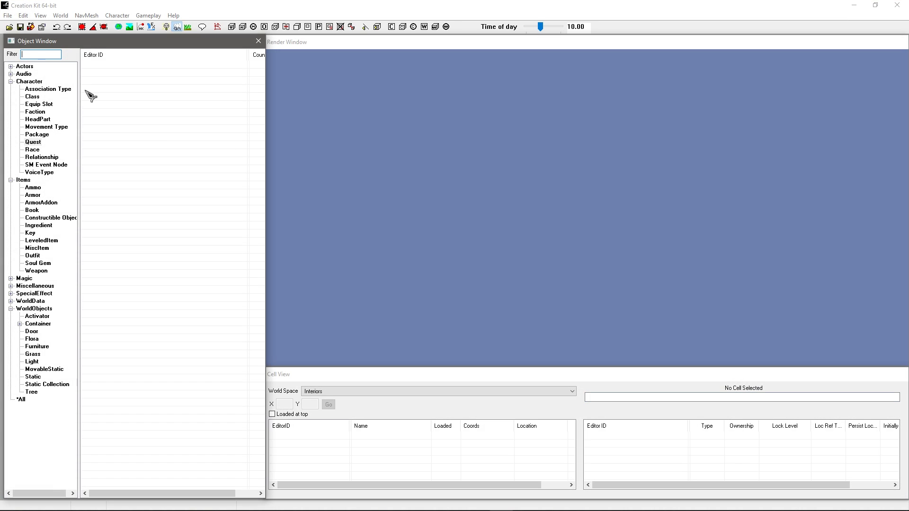
In the Creation Kit, inspect the order and dates of the master files, then close the file list without loading data.
{"action": "left_click", "coordinate": [15, 28]}
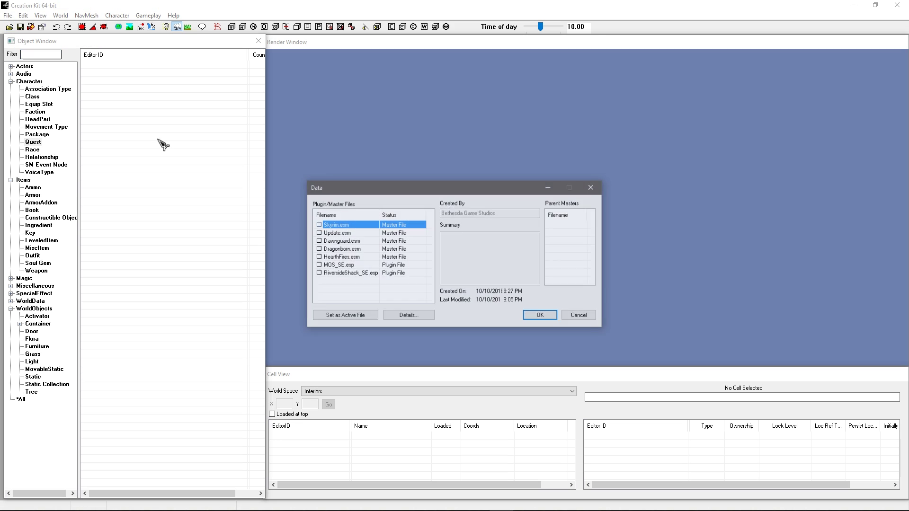
{"action": "left_click", "coordinate": [345, 249]}
{"action": "mouse_move", "coordinate": [345, 259]}
{"action": "left_mouse_down"}
{"action": "mouse_move", "coordinate": [345, 226]}
{"action": "mouse_move", "coordinate": [346, 259]}
{"action": "left_mouse_up"}
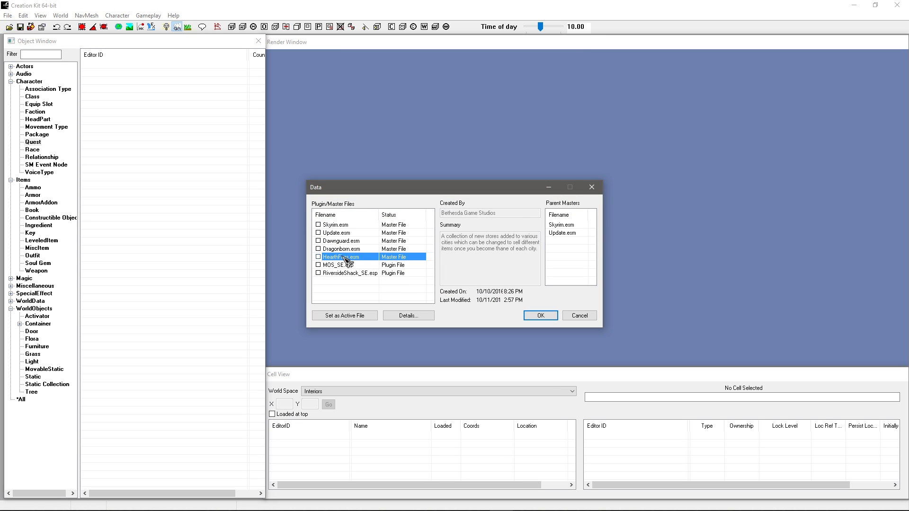
{"action": "left_click", "coordinate": [344, 227]}
{"action": "left_click_drag", "start_coordinate": [343, 235], "coordinate": [342, 264]}
{"action": "left_click", "coordinate": [579, 317]}
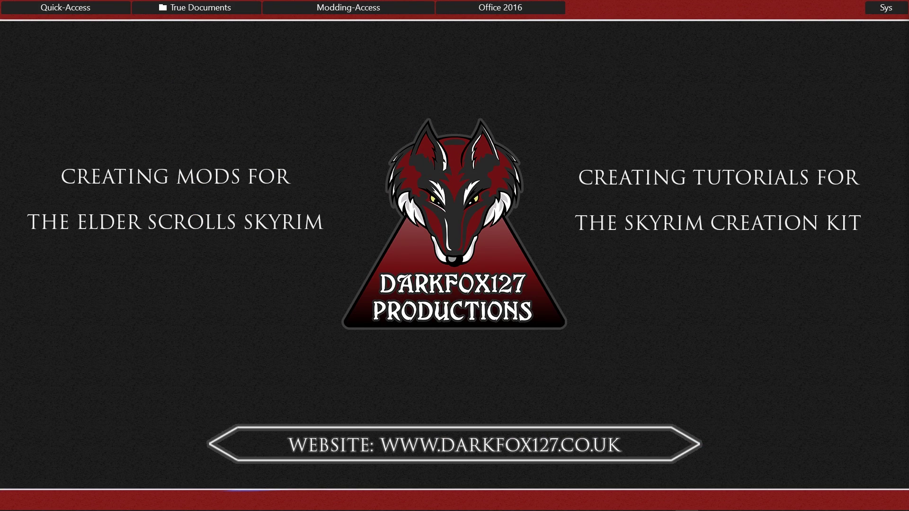
Open the Downloads folder in File Explorer and extract SmartTimeStamp_Setup.zip into its own SmartTimeStamp_Setup folder.
{"action": "mouse_move", "coordinate": [62, 509]}
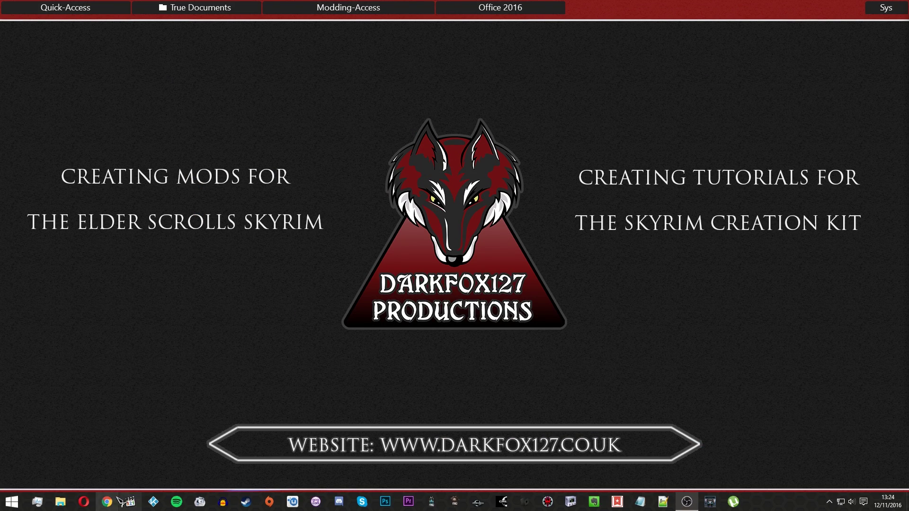
{"action": "left_click", "coordinate": [62, 503]}
{"action": "left_click", "coordinate": [244, 212]}
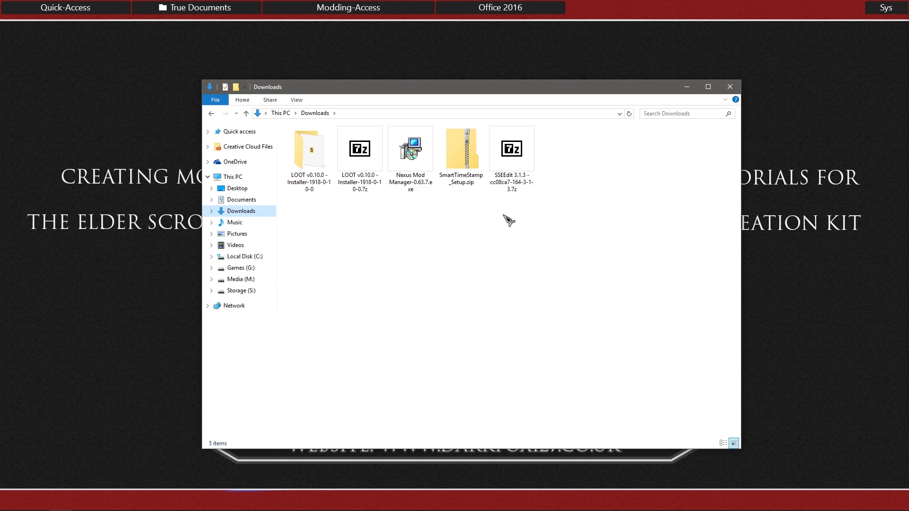
{"action": "right_click", "coordinate": [463, 164]}
{"action": "mouse_move", "coordinate": [545, 217]}
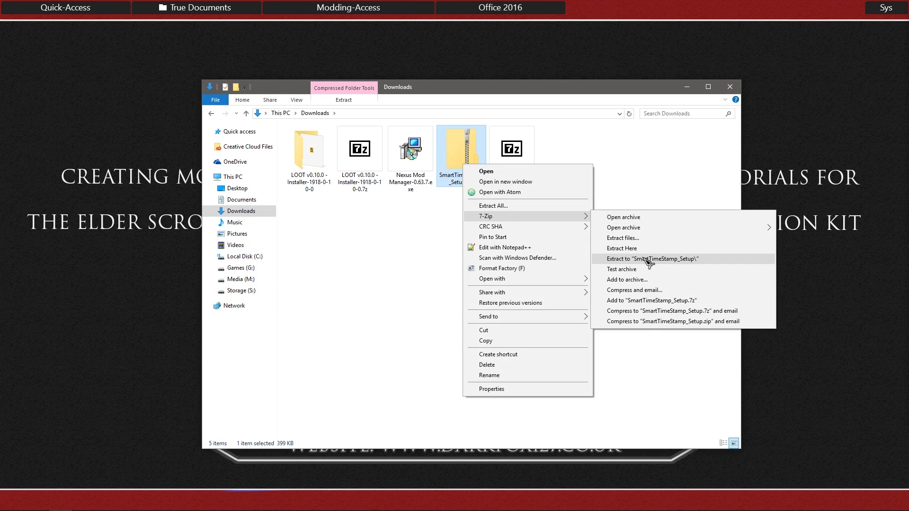
{"action": "left_click", "coordinate": [648, 261]}
{"action": "left_click", "coordinate": [580, 143]}
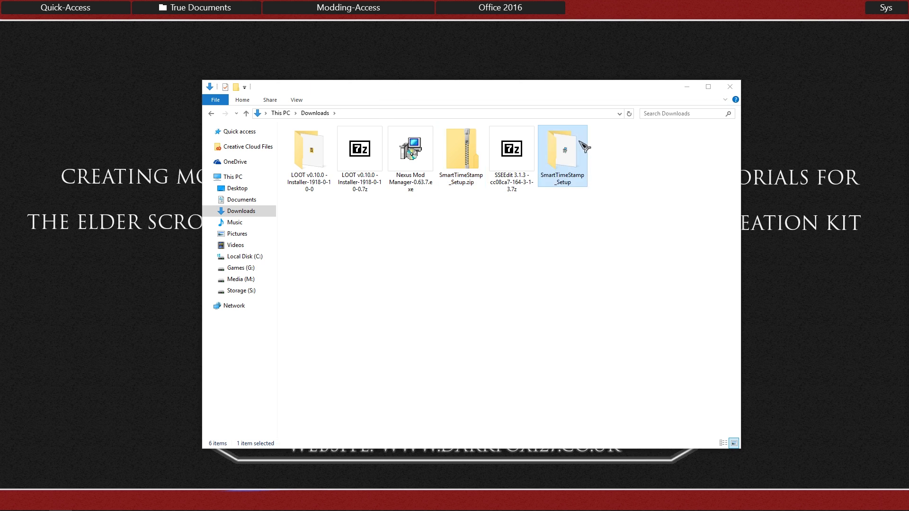
Run SmartTimeStamp.msi from the extracted folder and advance the setup wizard to the installation folder choice.
{"action": "double_click", "coordinate": [584, 147]}
{"action": "double_click", "coordinate": [314, 143]}
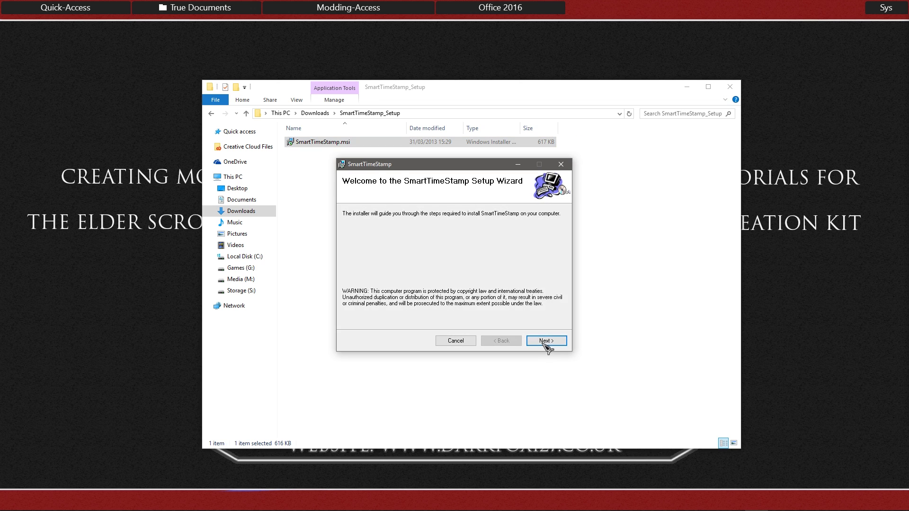
{"action": "left_click", "coordinate": [545, 342]}
{"action": "left_click", "coordinate": [454, 322]}
{"action": "left_click", "coordinate": [546, 341]}
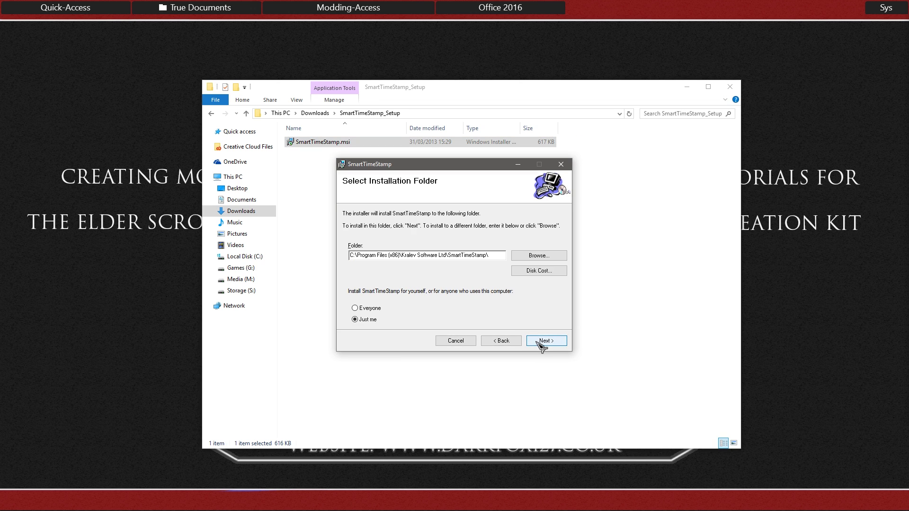
Browse for the installation folder to G:\SteamLibrary\steamapps\common\Skyrim Special Edition\Tools.
{"action": "left_click", "coordinate": [536, 256]}
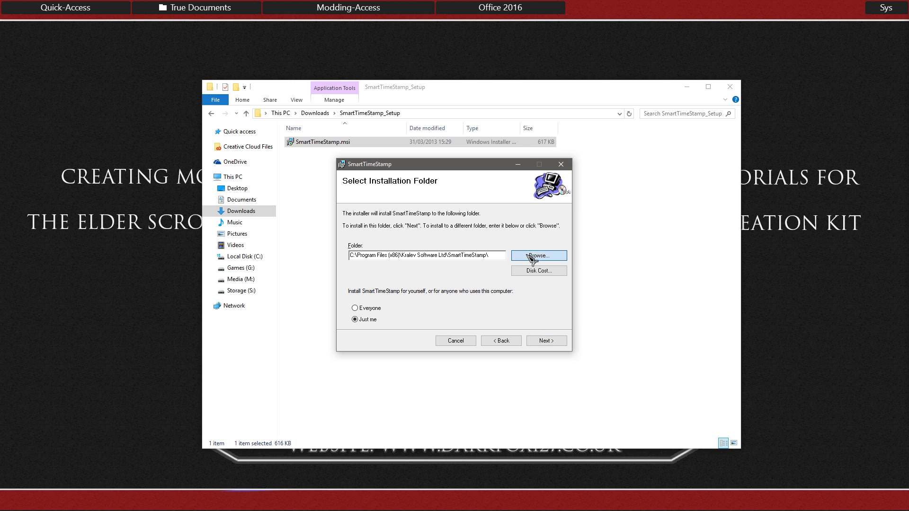
{"action": "left_click_drag", "start_coordinate": [468, 188], "coordinate": [159, 161]}
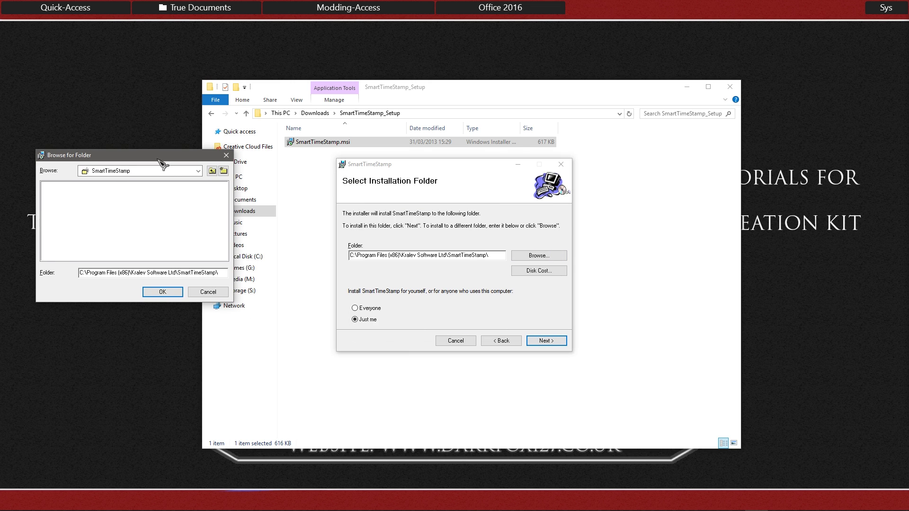
{"action": "left_click", "coordinate": [198, 171]}
{"action": "left_click", "coordinate": [109, 215]}
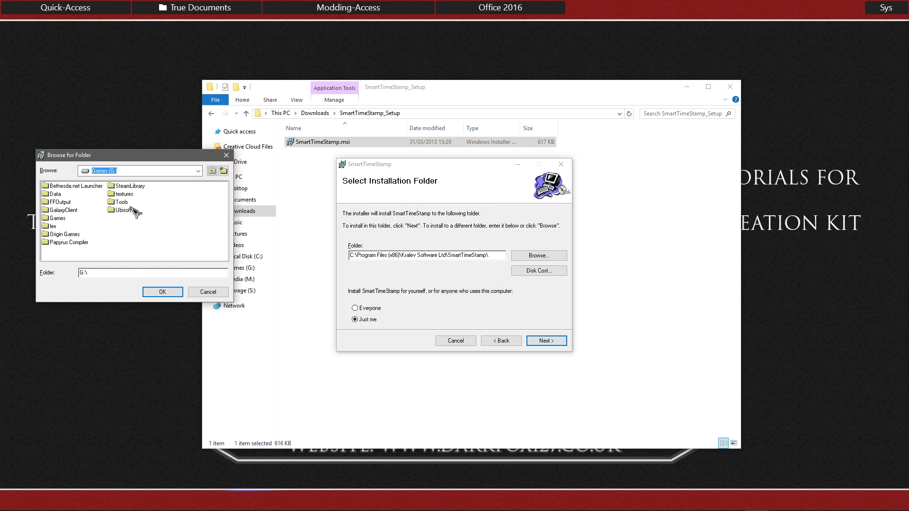
{"action": "double_click", "coordinate": [124, 186]}
{"action": "double_click", "coordinate": [59, 187]}
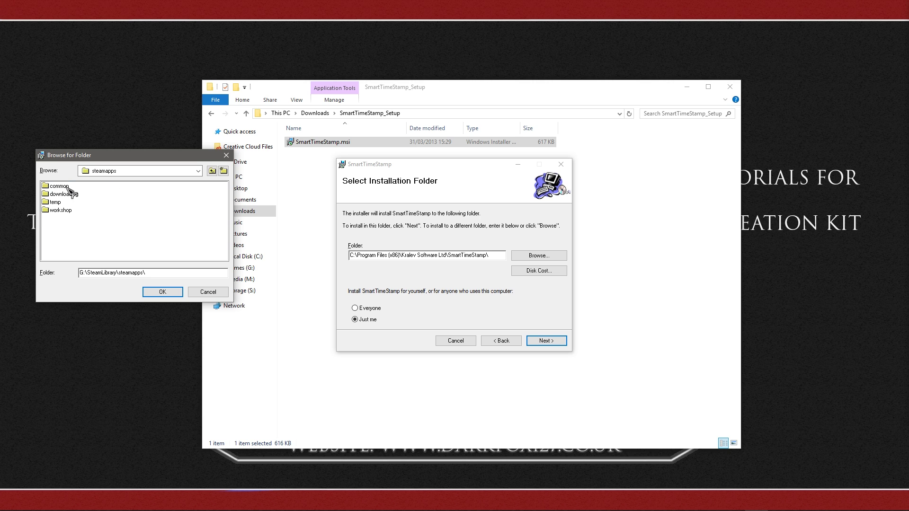
{"action": "double_click", "coordinate": [64, 187]}
{"action": "left_click_drag", "start_coordinate": [59, 257], "coordinate": [140, 256]}
{"action": "double_click", "coordinate": [95, 243]}
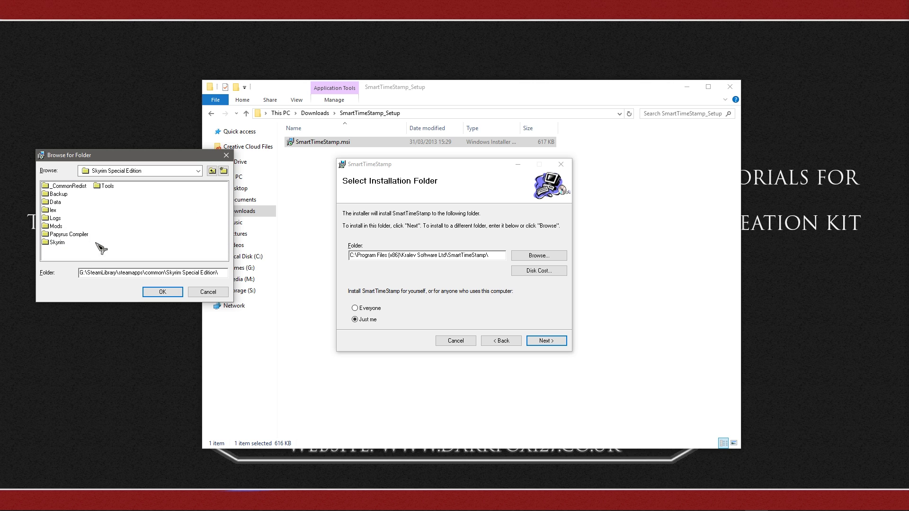
{"action": "double_click", "coordinate": [108, 187]}
Add a SmartTimeStamp subfolder to the end of the Tools installation path and accept the folder.
{"action": "left_click_drag", "start_coordinate": [188, 271], "coordinate": [234, 273]}
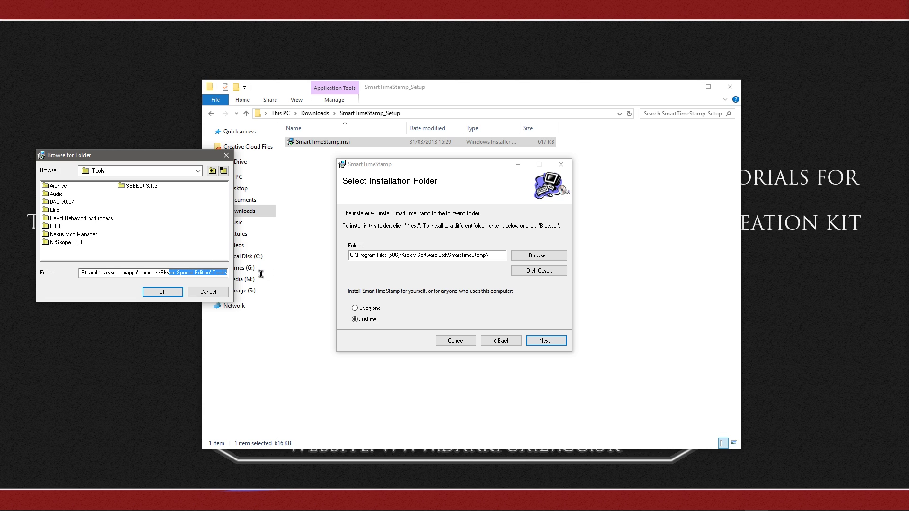
{"action": "left_click", "coordinate": [219, 273]}
{"action": "type", "text": "Smar"}
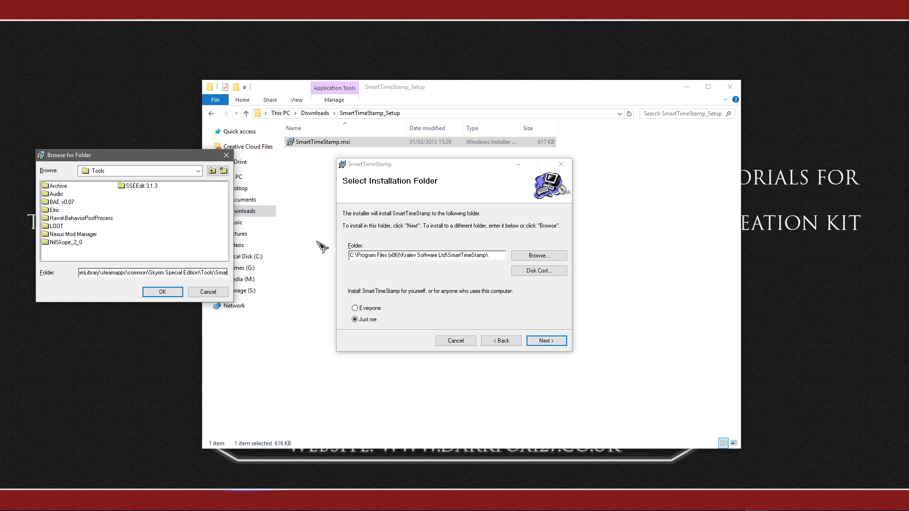
{"action": "type", "text": "tTimeStamp"}
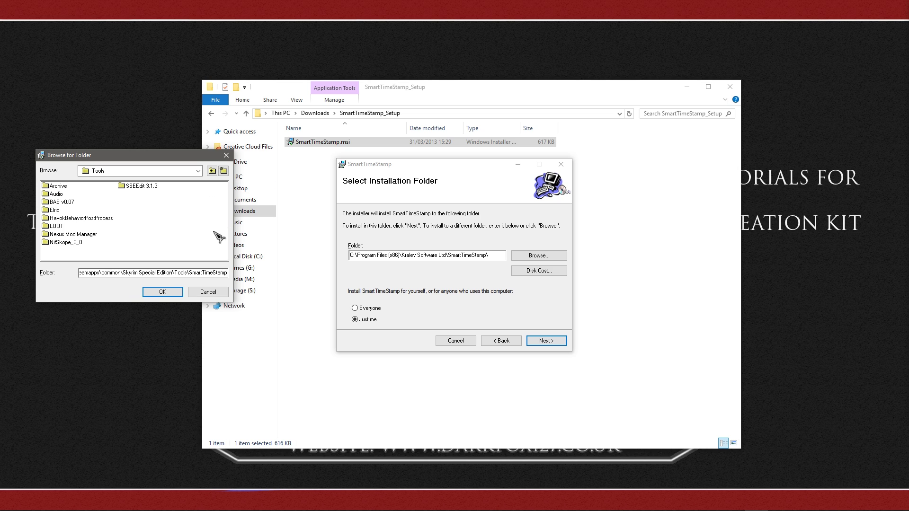
{"action": "left_click", "coordinate": [159, 292]}
Install SmartTimeStamp to the chosen folder, then close the setup wizard and the File Explorer window.
{"action": "left_click", "coordinate": [541, 341]}
{"action": "left_click", "coordinate": [542, 342]}
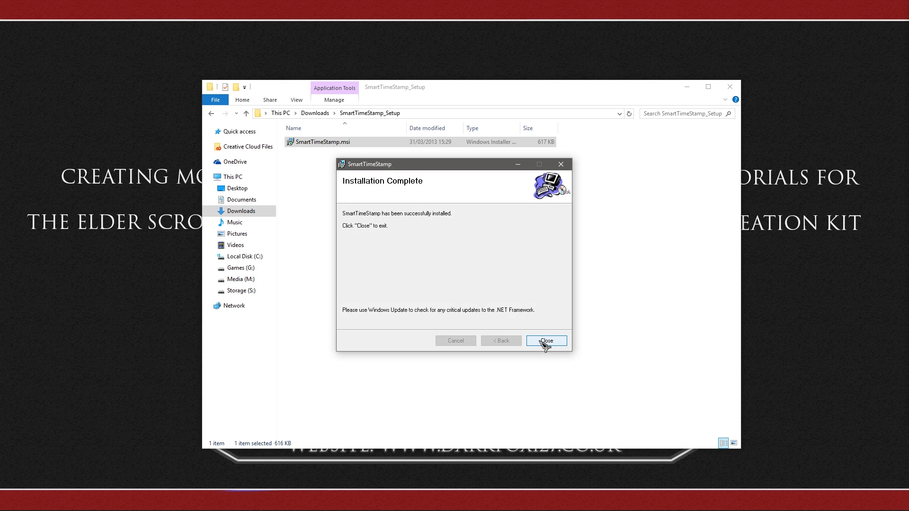
{"action": "left_click", "coordinate": [546, 341]}
{"action": "left_click", "coordinate": [731, 87]}
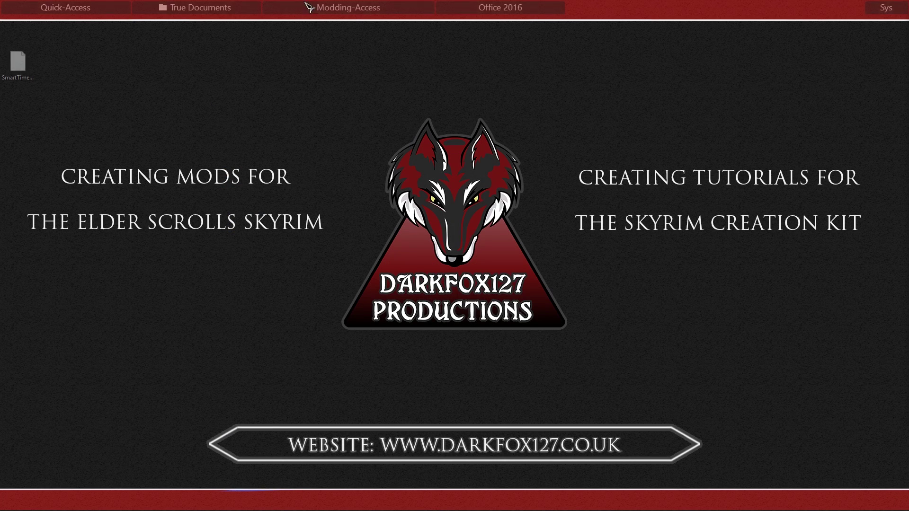
Open the SmartTimeStamp folder inside Skyrim Special Edition's Tools folder and launch SmartTimeStamp.exe.
{"action": "mouse_move", "coordinate": [309, 7]}
{"action": "double_click", "coordinate": [413, 61]}
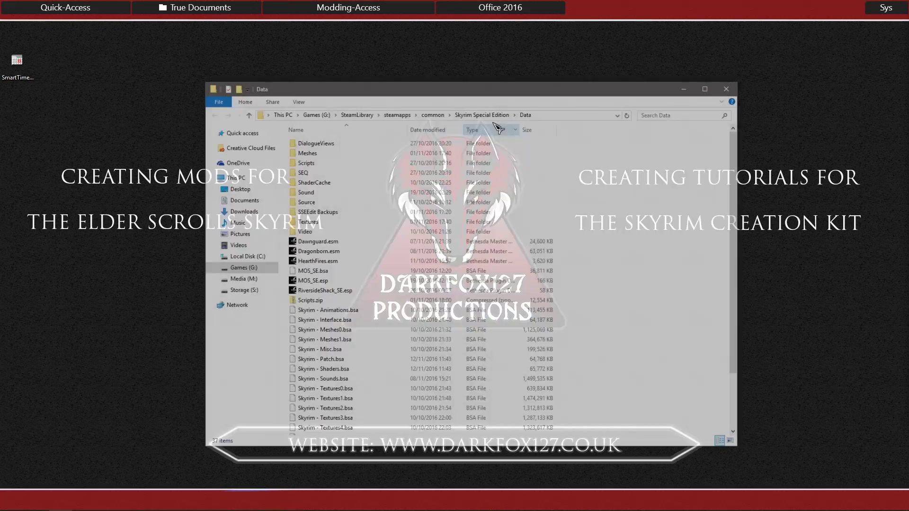
{"action": "left_click", "coordinate": [483, 115]}
{"action": "left_click", "coordinate": [333, 222]}
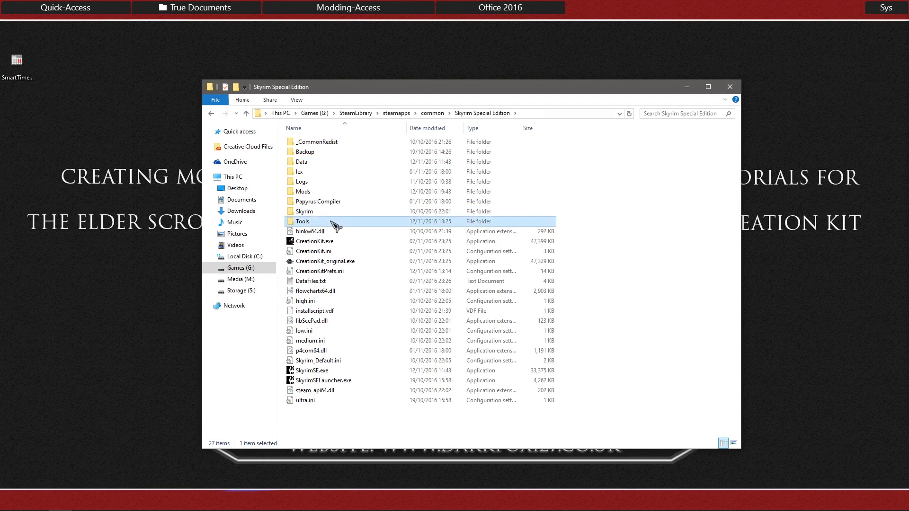
{"action": "double_click", "coordinate": [335, 225]}
{"action": "double_click", "coordinate": [334, 221]}
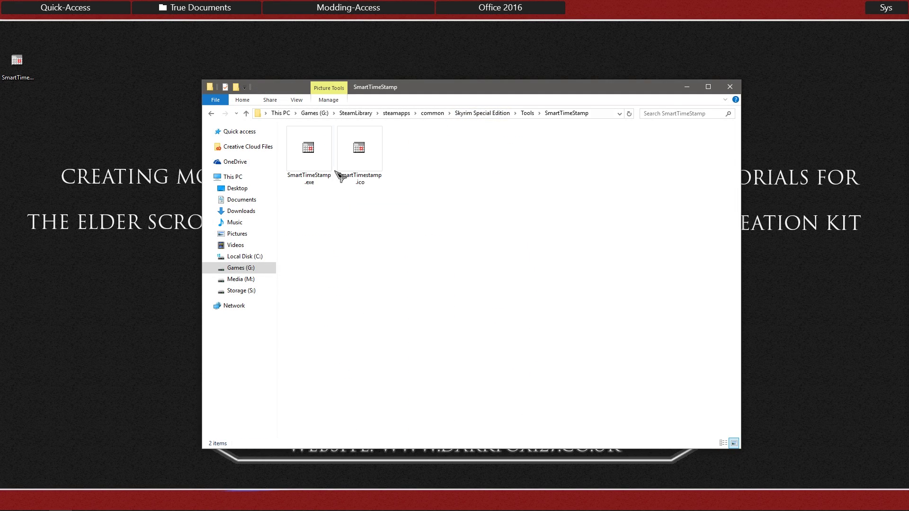
{"action": "double_click", "coordinate": [315, 176]}
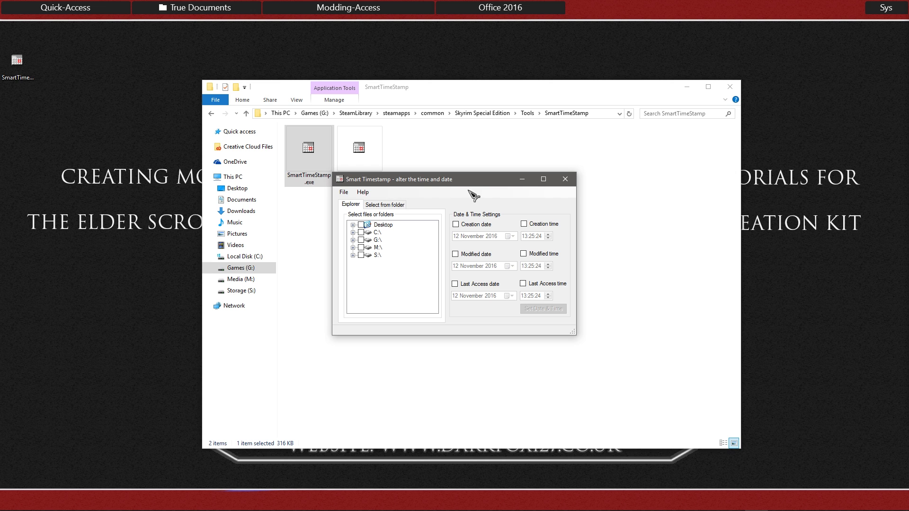
Close the SmartTimeStamp folder window and widen the Smart Timestamp window so its file tree has more room.
{"action": "left_click_drag", "start_coordinate": [469, 180], "coordinate": [537, 179]}
{"action": "left_click", "coordinate": [729, 86]}
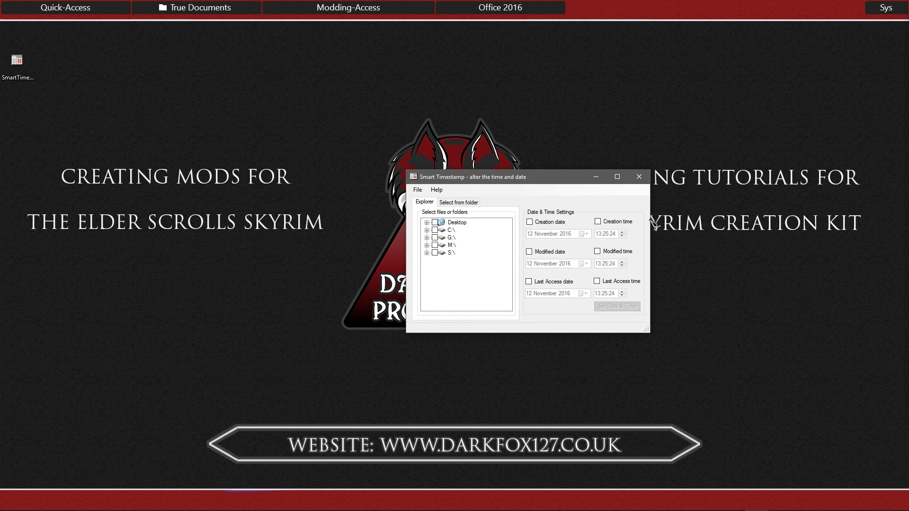
{"action": "left_click_drag", "start_coordinate": [650, 219], "coordinate": [810, 218]}
{"action": "left_click_drag", "start_coordinate": [669, 182], "coordinate": [548, 203]}
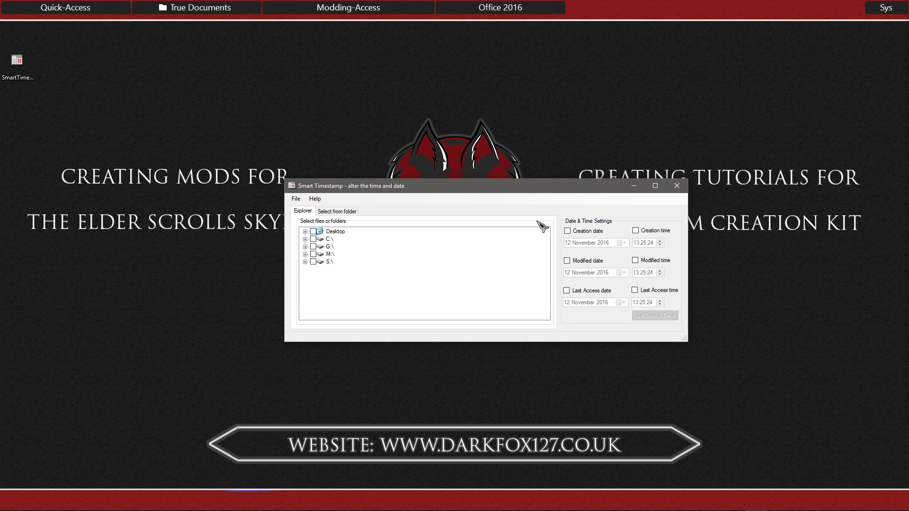
Expand the file tree on G: through SteamLibrary, steamapps, common and Skyrim Special Edition to the master files in Data.
{"action": "left_click", "coordinate": [305, 247]}
{"action": "scroll", "coordinate": [343, 266], "scroll_direction": "down", "scroll_amount": 1}
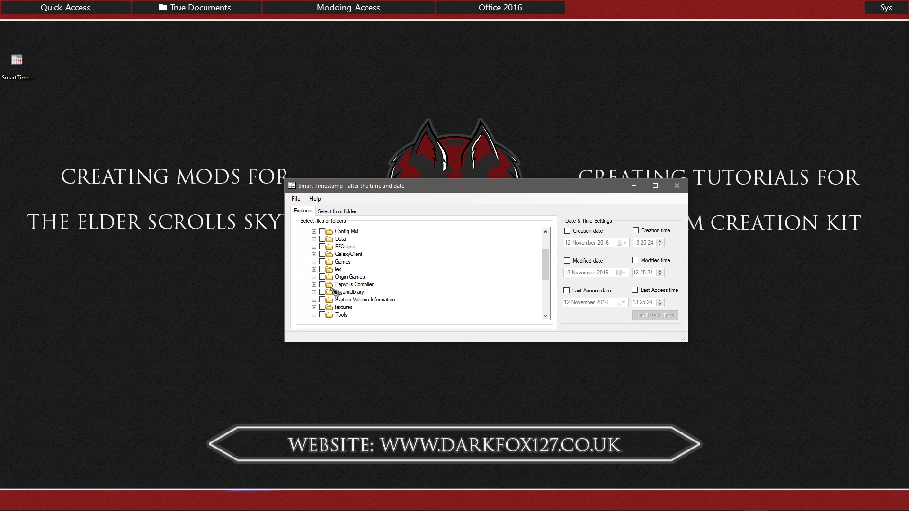
{"action": "left_click", "coordinate": [314, 293]}
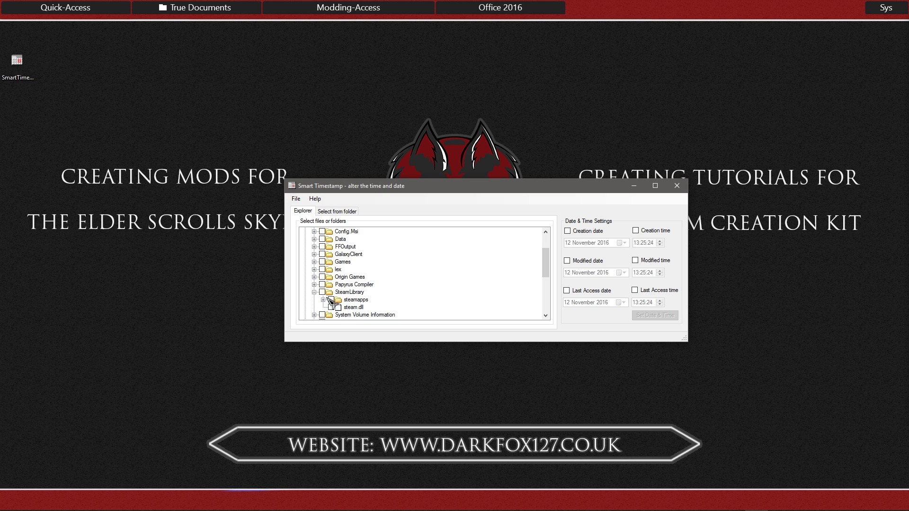
{"action": "left_click", "coordinate": [324, 300]}
{"action": "left_click", "coordinate": [333, 239]}
{"action": "scroll", "coordinate": [382, 245], "scroll_direction": "down", "scroll_amount": 10}
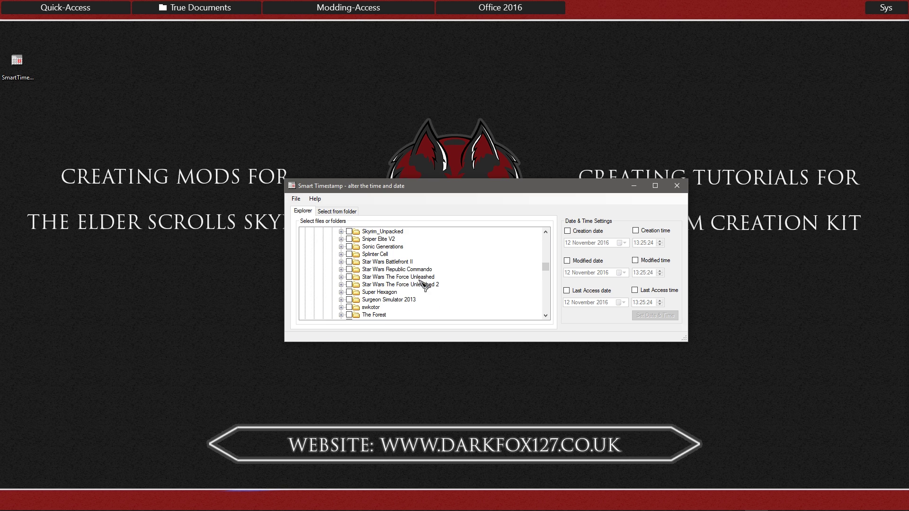
{"action": "scroll", "coordinate": [390, 256], "scroll_direction": "down", "scroll_amount": 3}
{"action": "scroll", "coordinate": [403, 260], "scroll_direction": "up", "scroll_amount": 5}
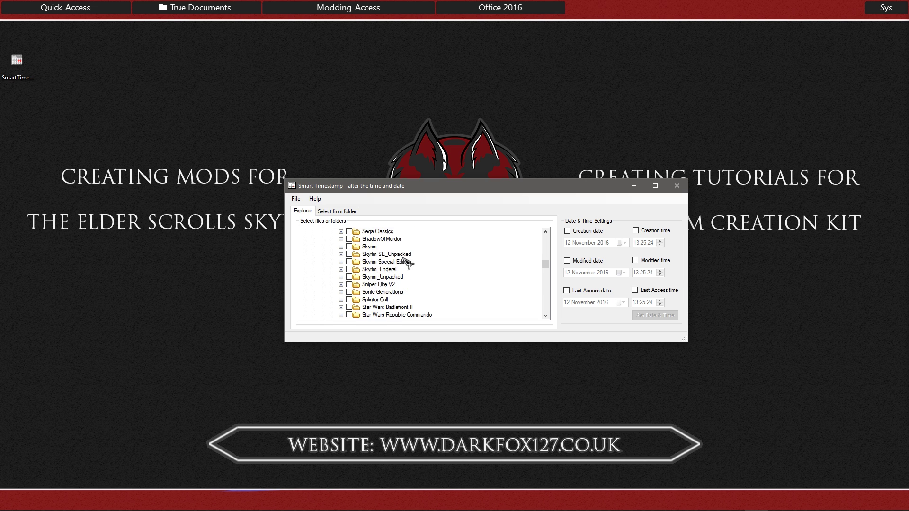
{"action": "left_click", "coordinate": [403, 264]}
{"action": "left_click", "coordinate": [341, 262]}
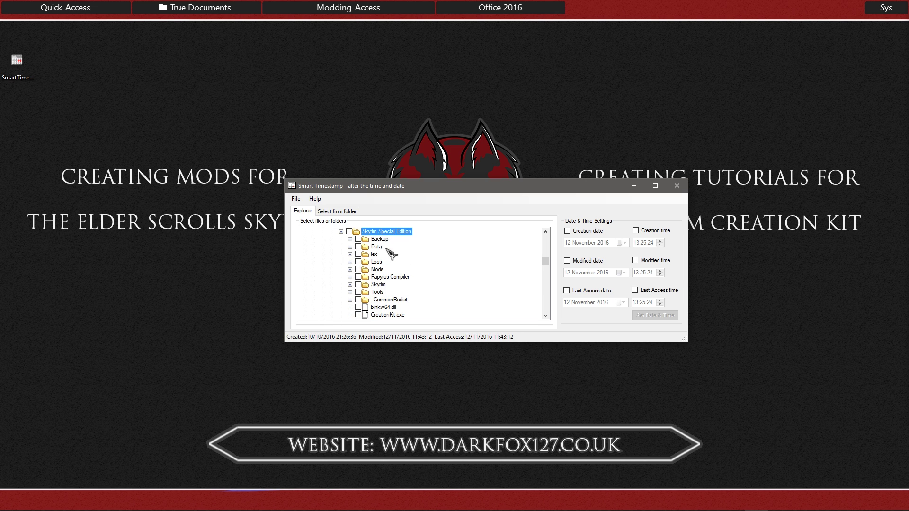
{"action": "left_click", "coordinate": [350, 246]}
{"action": "scroll", "coordinate": [403, 253], "scroll_direction": "down", "scroll_amount": 5}
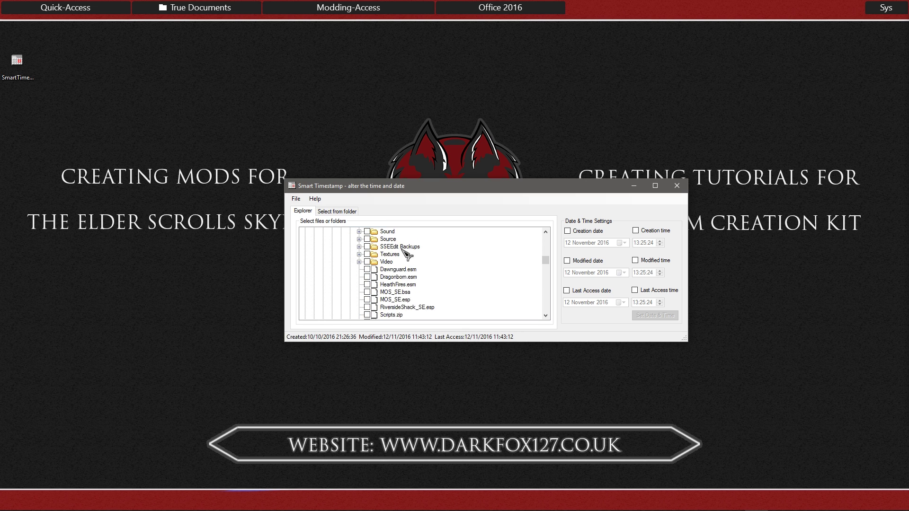
Check the current timestamps of Dawnguard.esm, HearthFires.esm and Dragonborn.esm.
{"action": "left_click", "coordinate": [397, 247]}
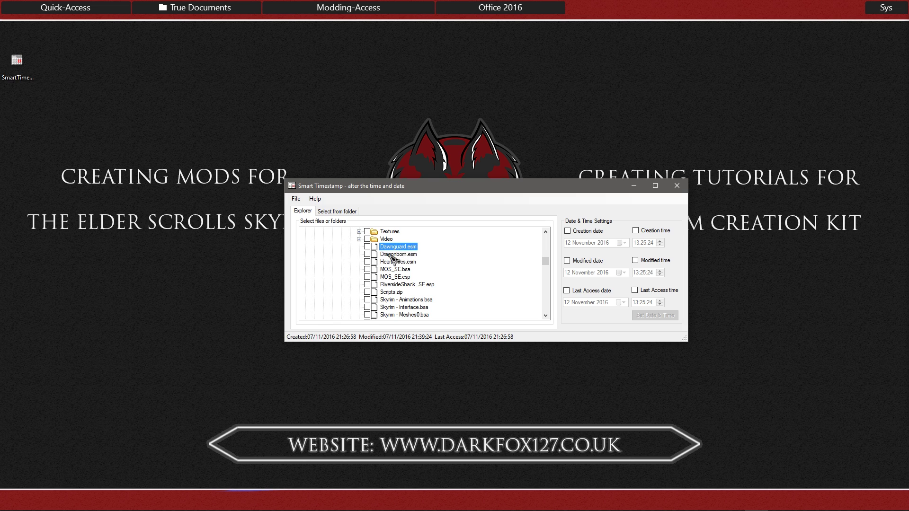
{"action": "left_click", "coordinate": [379, 263]}
{"action": "left_click", "coordinate": [398, 246]}
{"action": "left_click", "coordinate": [396, 255]}
{"action": "left_click", "coordinate": [388, 262]}
Mark Dawnguard.esm for changes and set its creation and modified dates to 07 November 2016.
{"action": "left_click", "coordinate": [379, 247]}
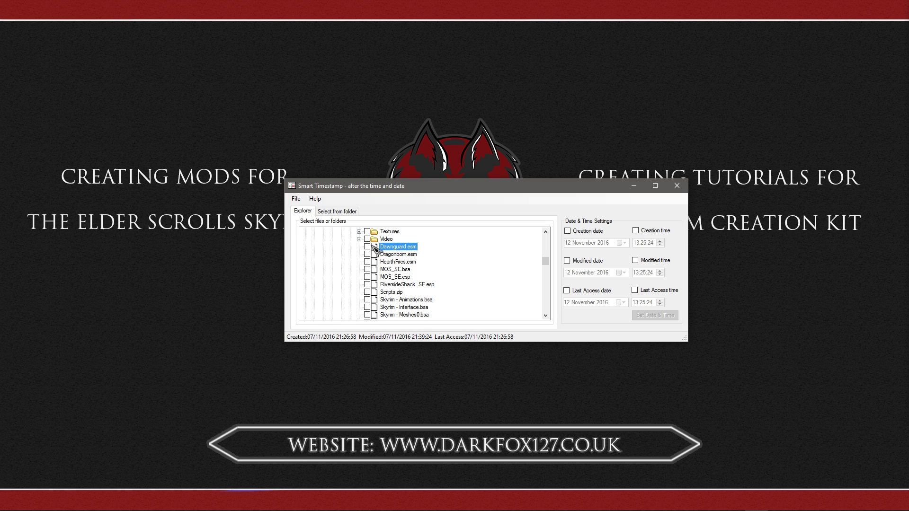
{"action": "left_click", "coordinate": [578, 231]}
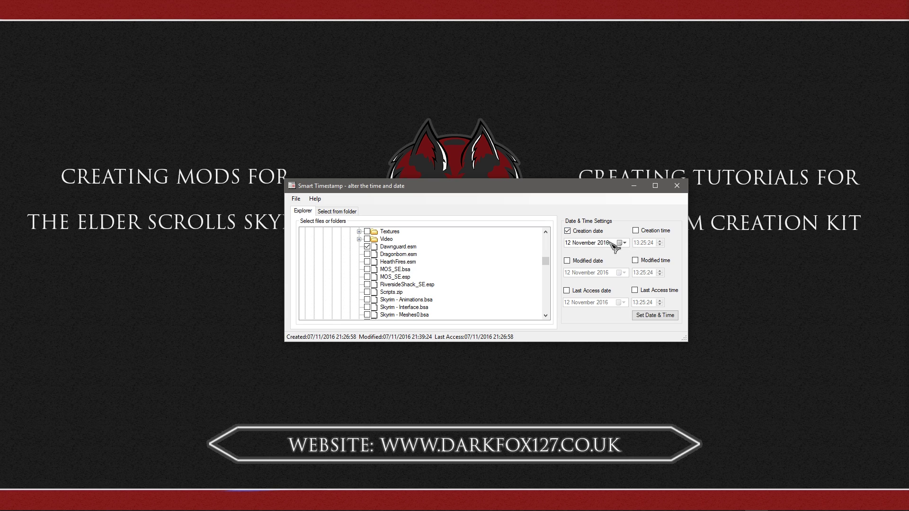
{"action": "left_click", "coordinate": [621, 243]}
{"action": "left_click", "coordinate": [574, 281]}
{"action": "left_click", "coordinate": [567, 261]}
{"action": "left_click", "coordinate": [624, 272]}
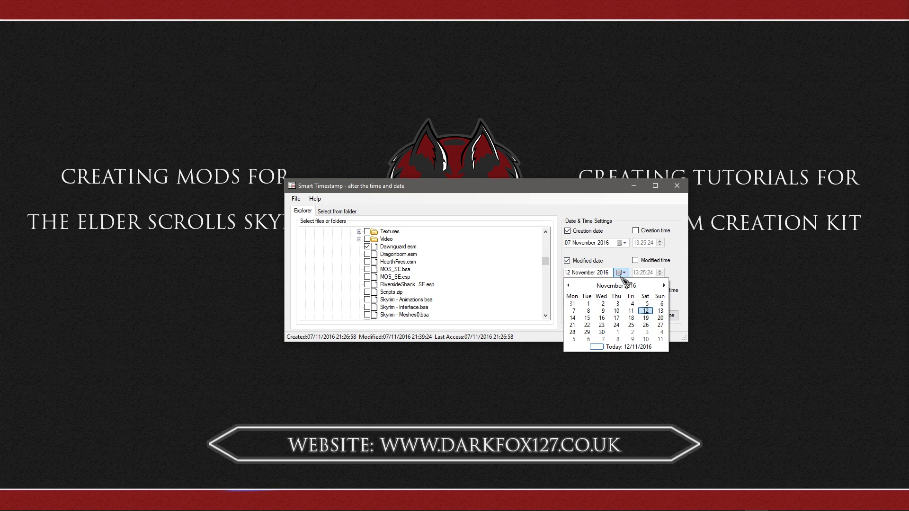
{"action": "left_click", "coordinate": [575, 311]}
Set Dawnguard.esm's last access date to 07 November 2016, apply the new dates and unmark the file.
{"action": "left_click", "coordinate": [568, 290]}
{"action": "left_click", "coordinate": [622, 303]}
{"action": "left_click", "coordinate": [573, 341]}
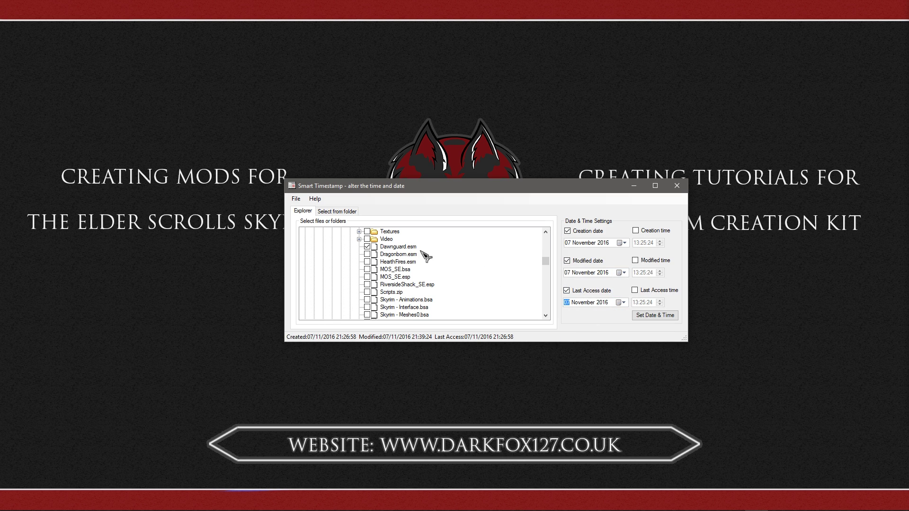
{"action": "left_click", "coordinate": [662, 316]}
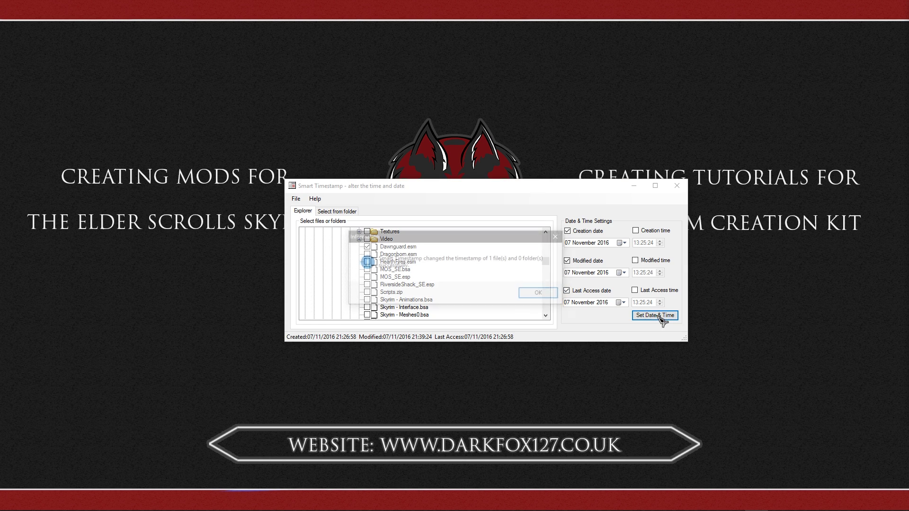
{"action": "left_click", "coordinate": [540, 294]}
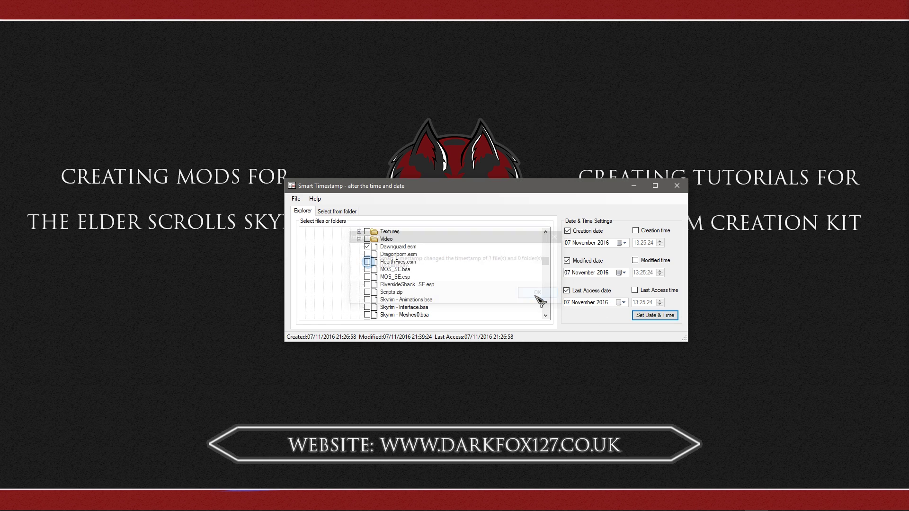
{"action": "left_click", "coordinate": [368, 247]}
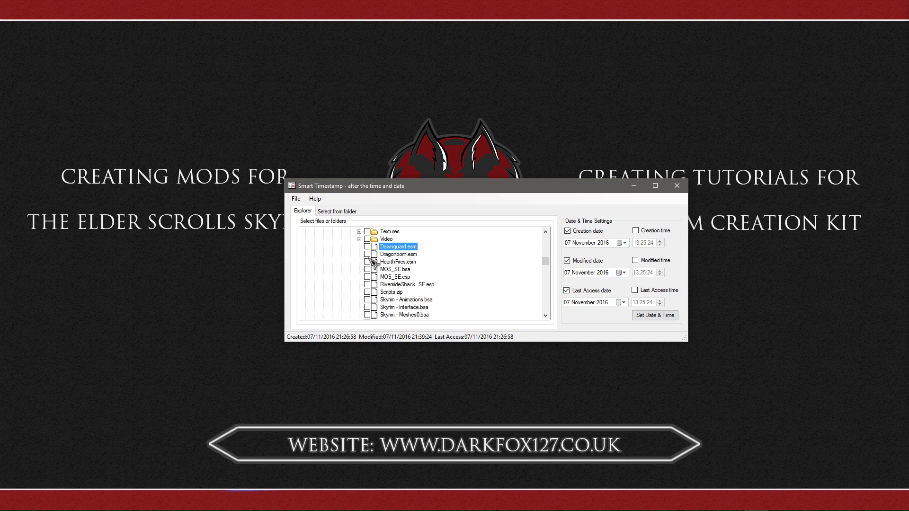
Apply 08 November 2016 as the creation, modified and last access dates of HearthFires.esm, and unmark the file.
{"action": "left_click", "coordinate": [397, 263]}
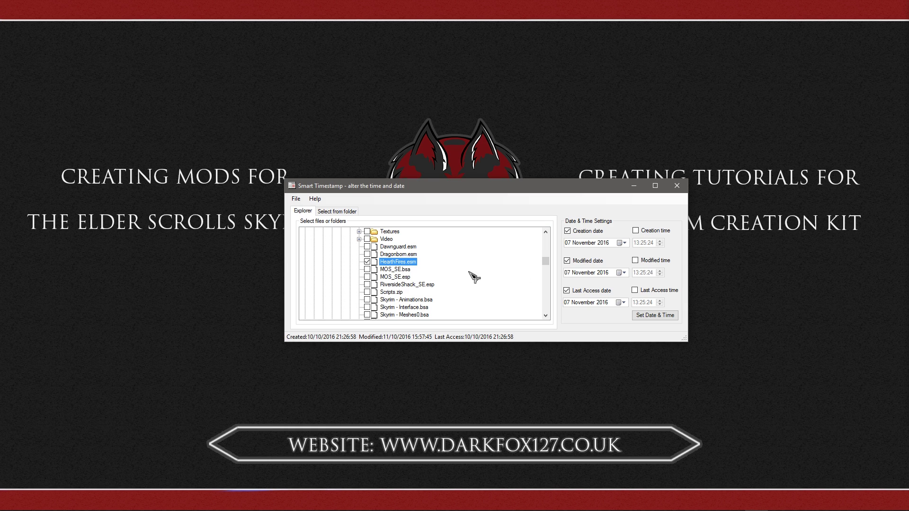
{"action": "left_click", "coordinate": [620, 243]}
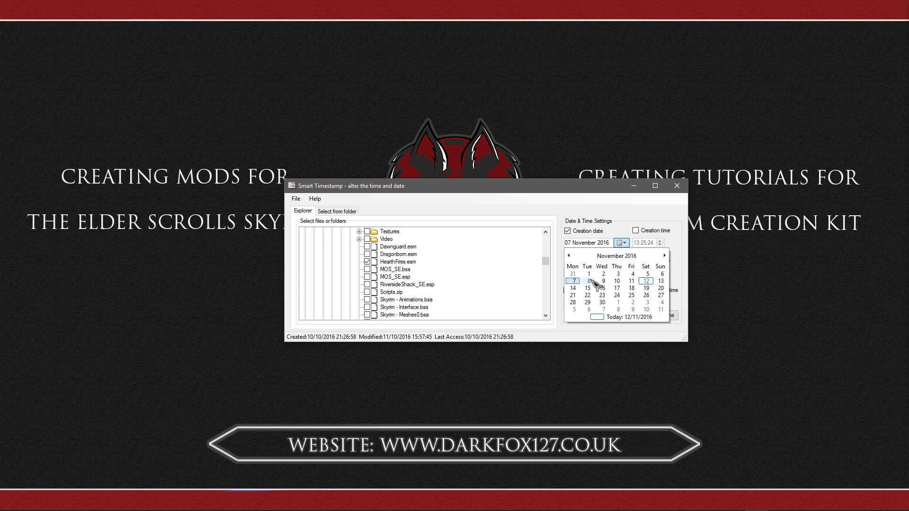
{"action": "left_click", "coordinate": [589, 282]}
{"action": "left_click", "coordinate": [621, 273]}
{"action": "left_click", "coordinate": [589, 311]}
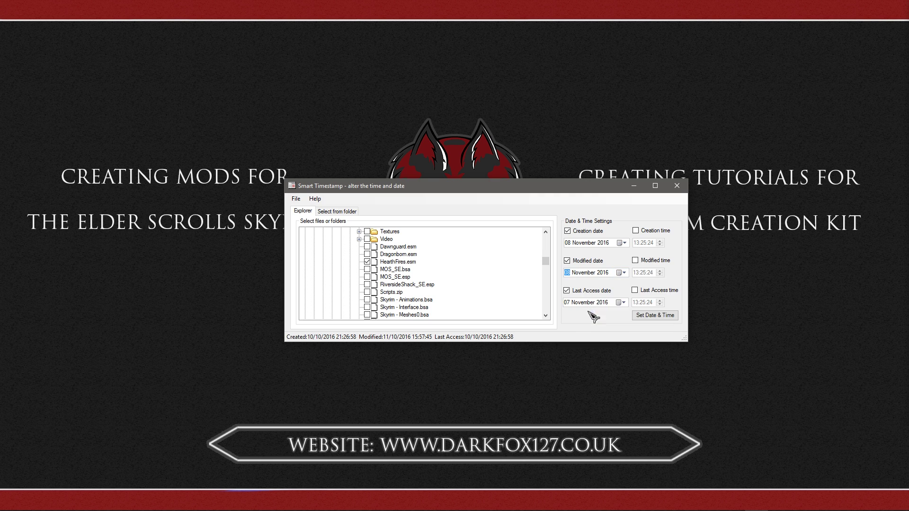
{"action": "left_click", "coordinate": [621, 303]}
{"action": "left_click", "coordinate": [588, 340]}
{"action": "left_click", "coordinate": [655, 315]}
{"action": "left_click", "coordinate": [536, 297]}
{"action": "left_click", "coordinate": [375, 264]}
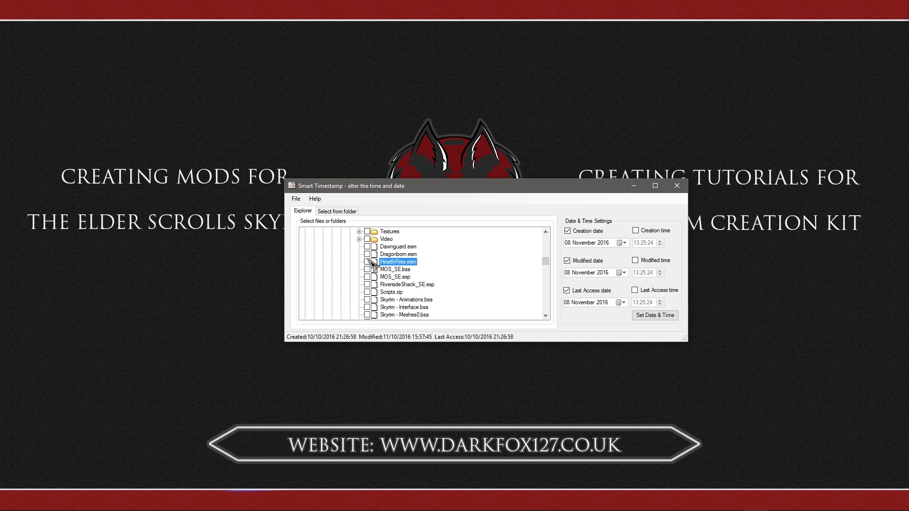
Apply 09 November 2016 as the creation, modified and last access dates of Dragonborn.esm, and close Smart Timestamp.
{"action": "left_click", "coordinate": [392, 255]}
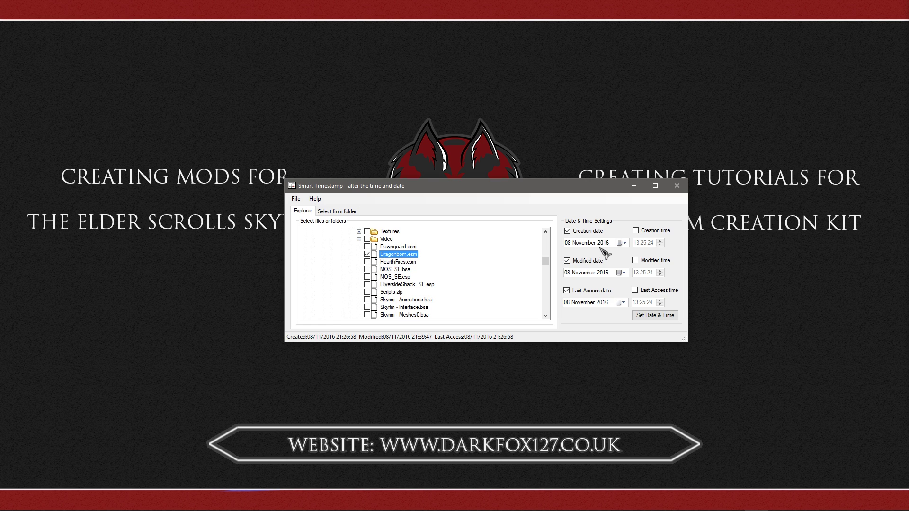
{"action": "left_click", "coordinate": [621, 243]}
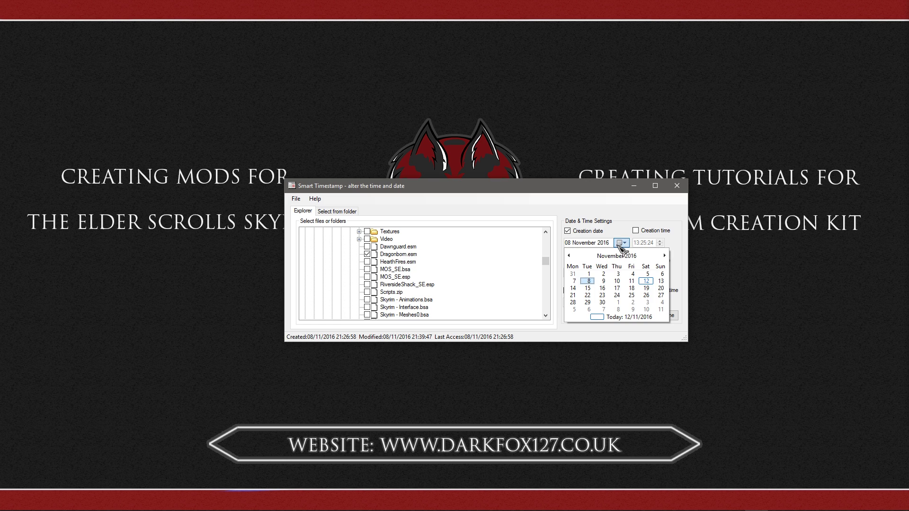
{"action": "left_click", "coordinate": [604, 281]}
{"action": "left_click", "coordinate": [621, 273]}
{"action": "left_click", "coordinate": [603, 311]}
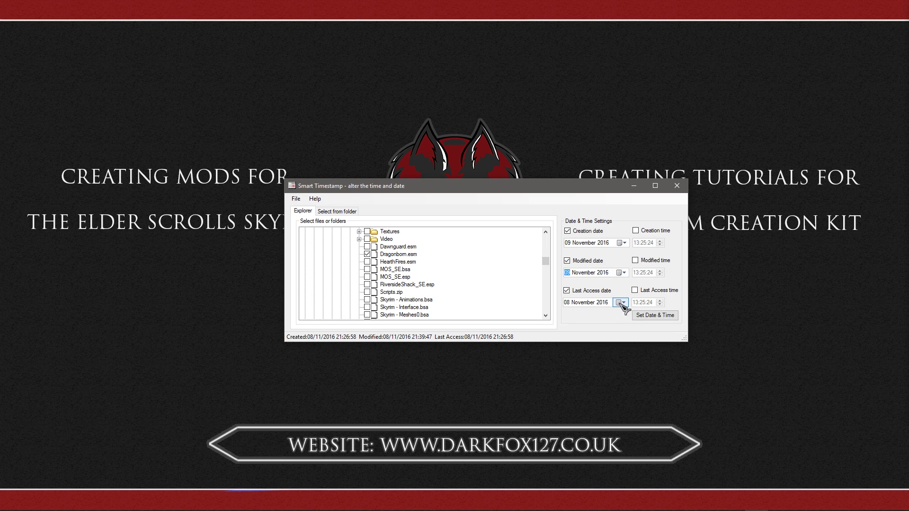
{"action": "left_click", "coordinate": [621, 303]}
{"action": "left_click", "coordinate": [603, 341]}
{"action": "left_click", "coordinate": [649, 317]}
{"action": "left_click", "coordinate": [526, 294]}
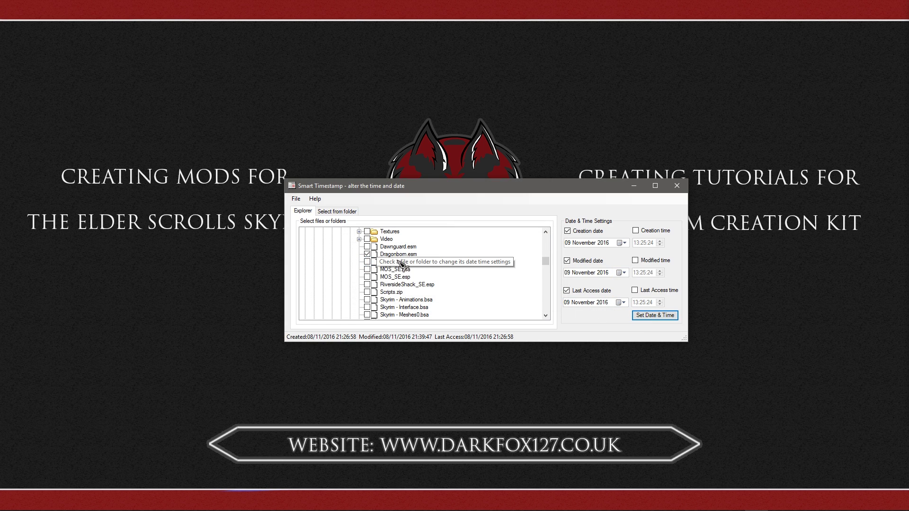
{"action": "left_click", "coordinate": [677, 186]}
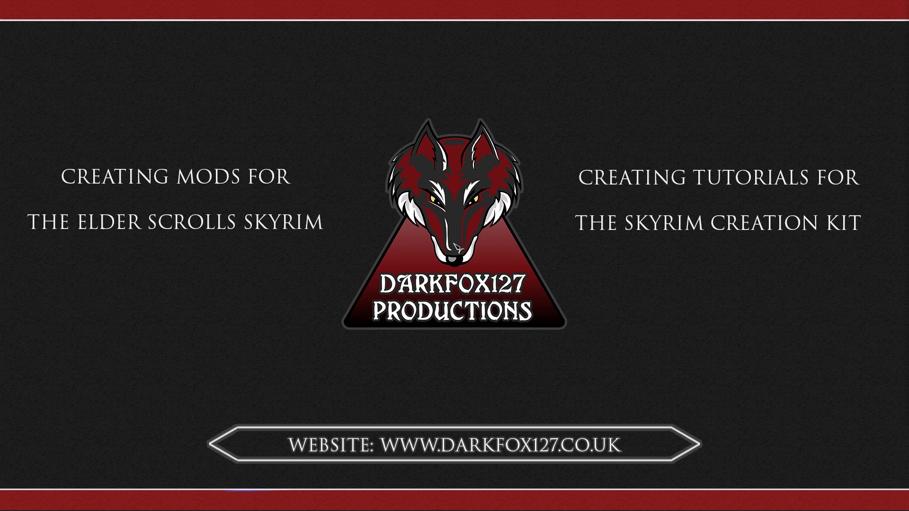
Switch to the Creation Kit and examine the master files' order and dates in the Data dialog, then cancel it.
{"action": "left_click", "coordinate": [501, 507]}
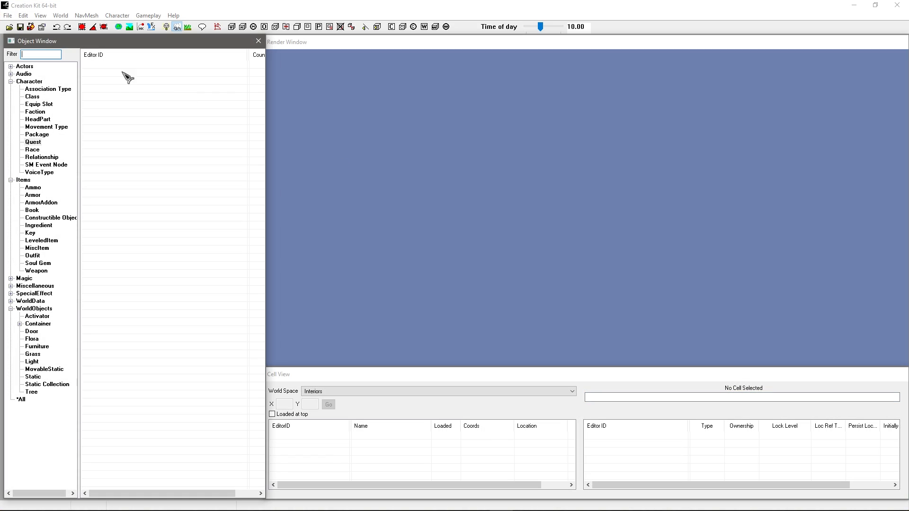
{"action": "left_click", "coordinate": [9, 27]}
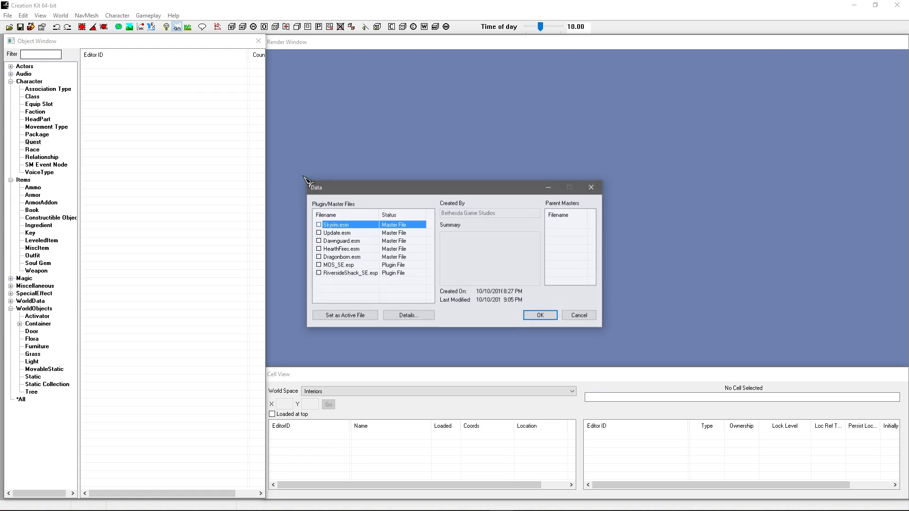
{"action": "left_click", "coordinate": [346, 242]}
{"action": "left_click", "coordinate": [342, 225]}
{"action": "left_click", "coordinate": [342, 233]}
{"action": "left_click", "coordinate": [346, 242]}
{"action": "left_click", "coordinate": [351, 249]}
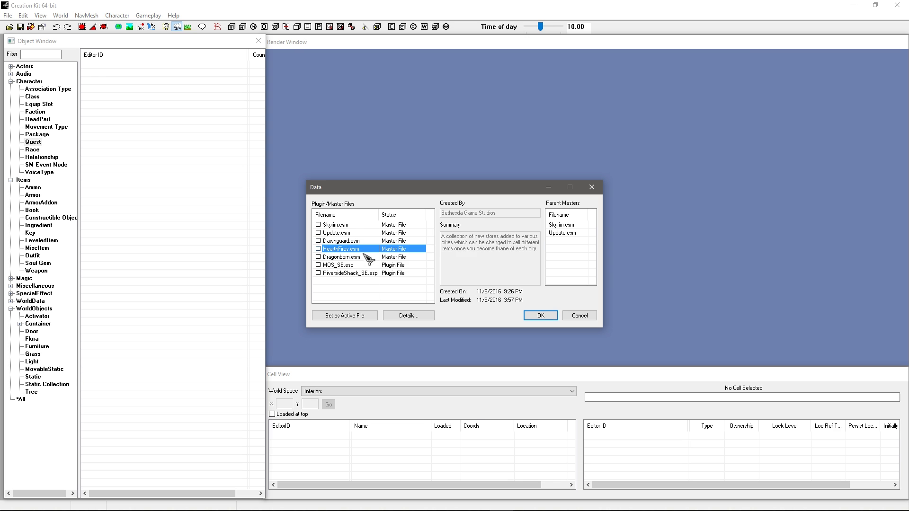
{"action": "left_click", "coordinate": [352, 257]}
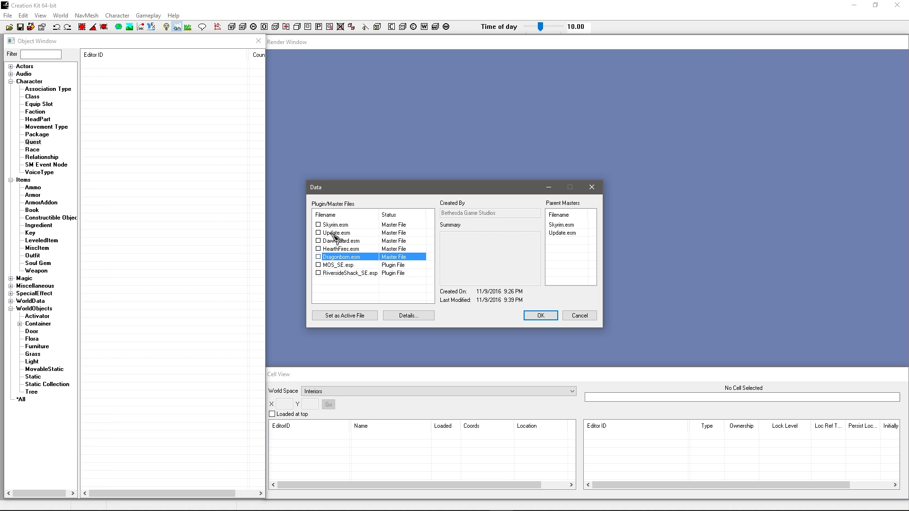
{"action": "left_click", "coordinate": [350, 227]}
{"action": "left_click", "coordinate": [579, 315]}
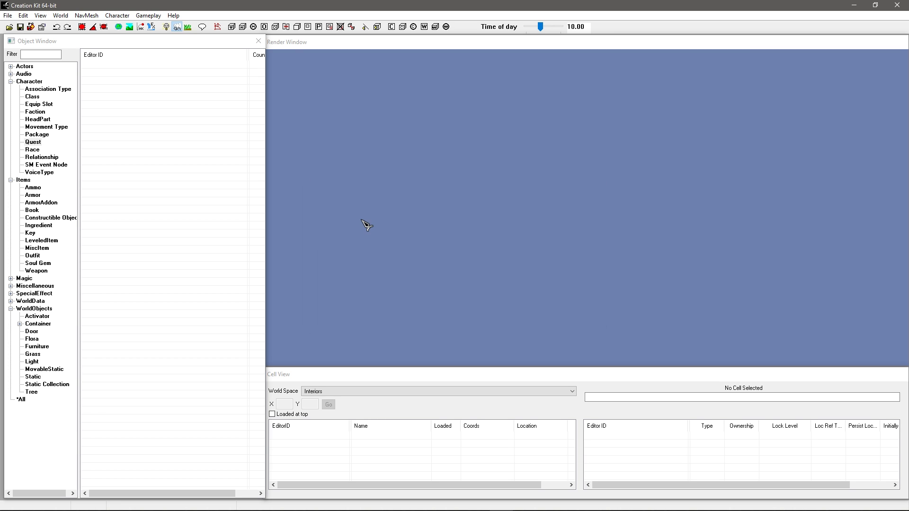
{"action": "left_click_drag", "start_coordinate": [176, 49], "coordinate": [172, 49]}
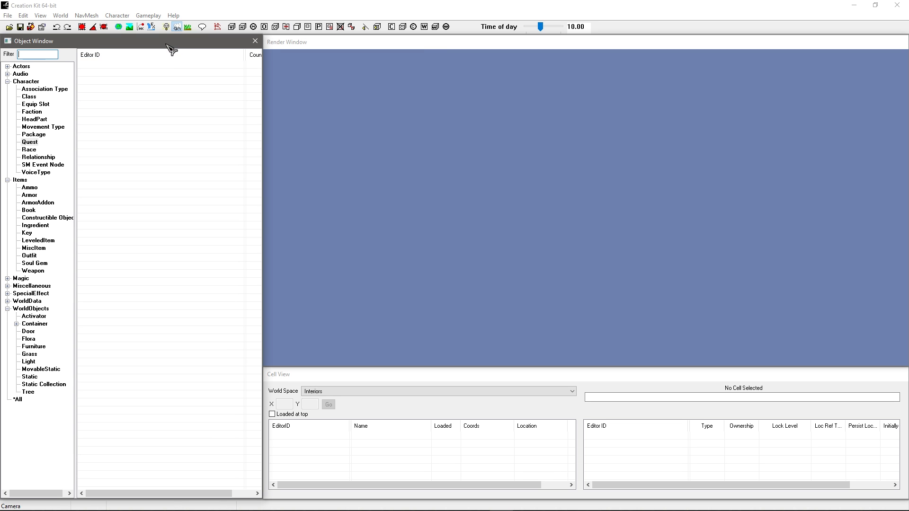
{"action": "left_click", "coordinate": [541, 174]}
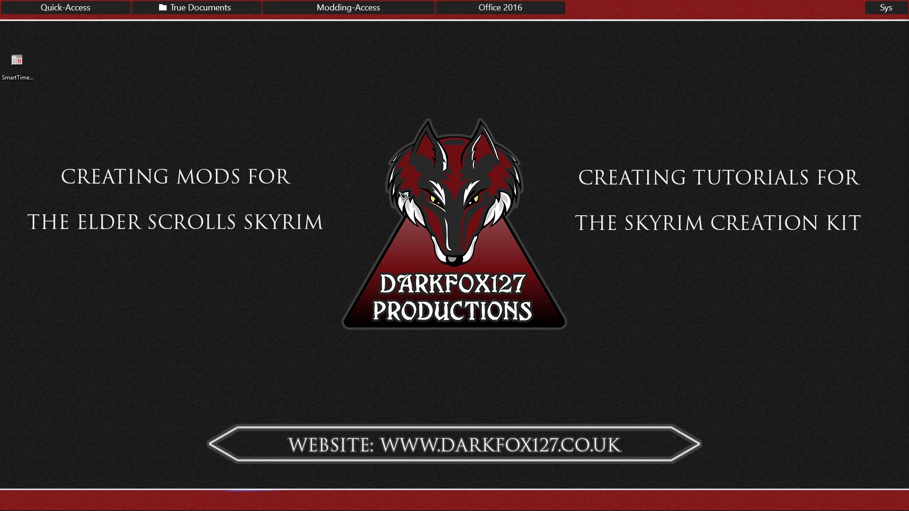
{"action": "right_click", "coordinate": [349, 184]}
{"action": "left_click", "coordinate": [332, 153]}
Open the Tools folder inside Skyrim Special Edition and select the Nexus Mod Manager folder.
{"action": "mouse_move", "coordinate": [416, 10]}
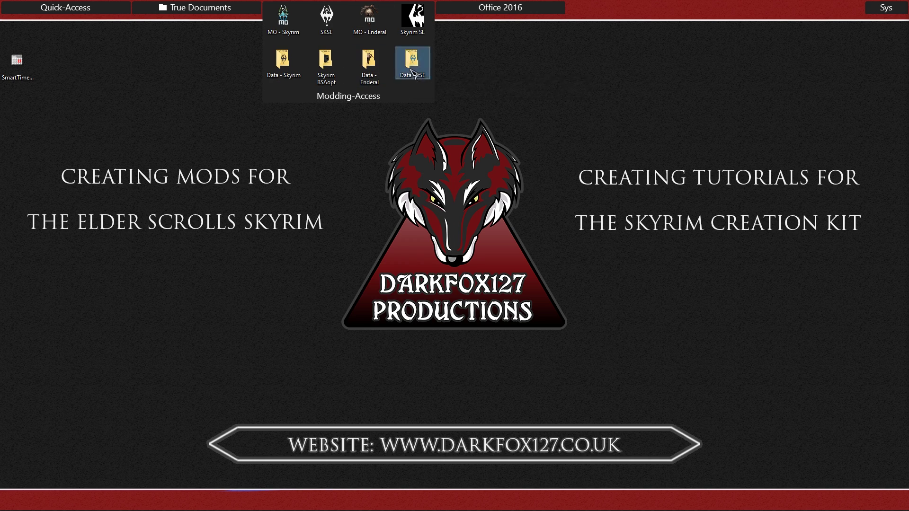
{"action": "double_click", "coordinate": [412, 71]}
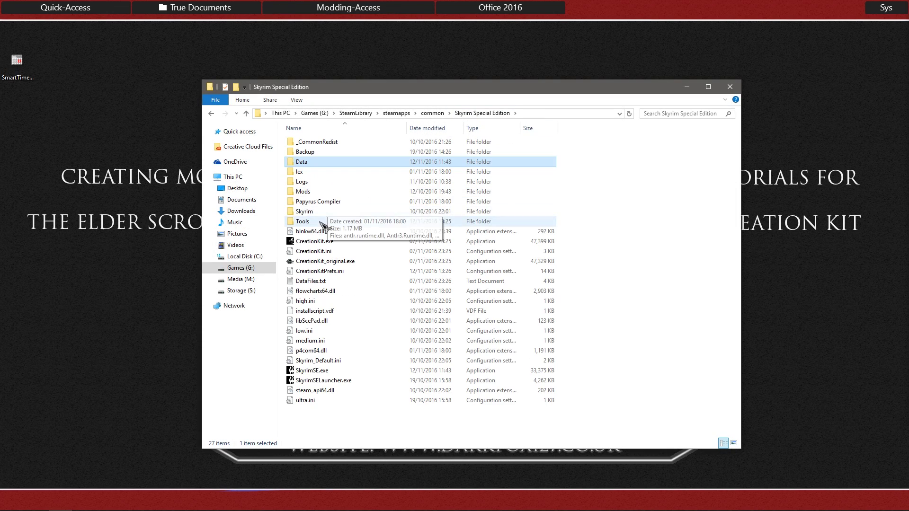
{"action": "double_click", "coordinate": [320, 221]}
{"action": "left_click", "coordinate": [327, 202]}
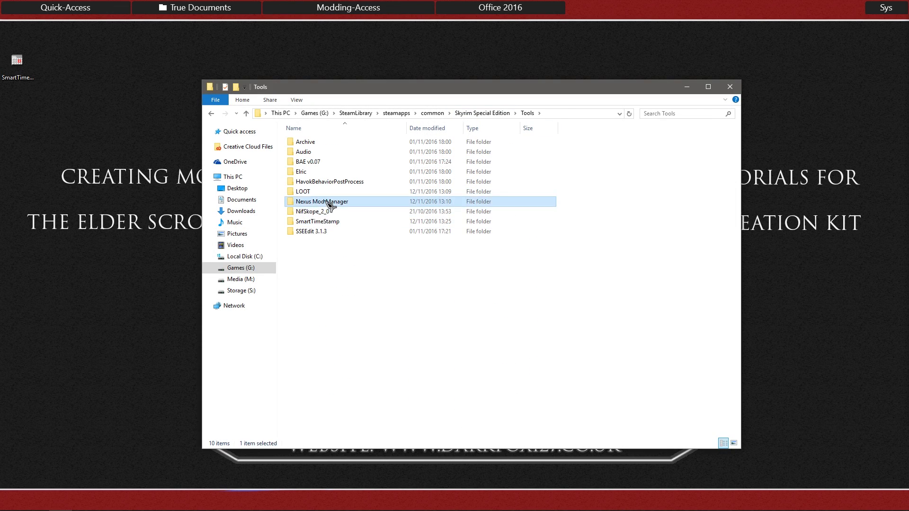
Launch NexusClient.exe from the Nexus Mod Manager folder.
{"action": "double_click", "coordinate": [328, 203]}
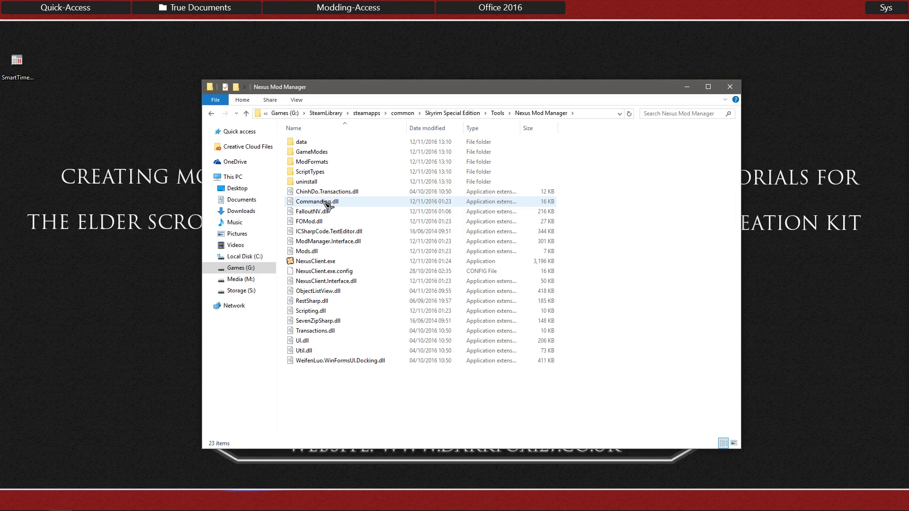
{"action": "left_click", "coordinate": [327, 262]}
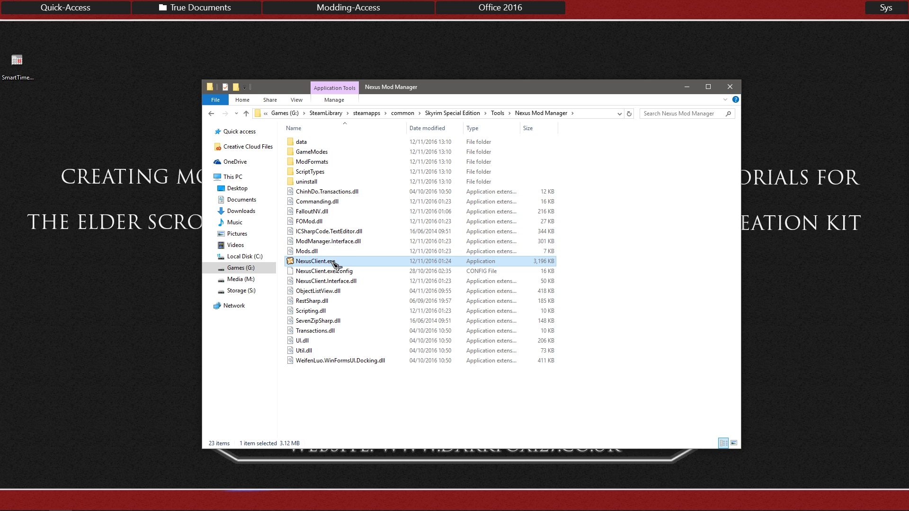
{"action": "double_click", "coordinate": [414, 261]}
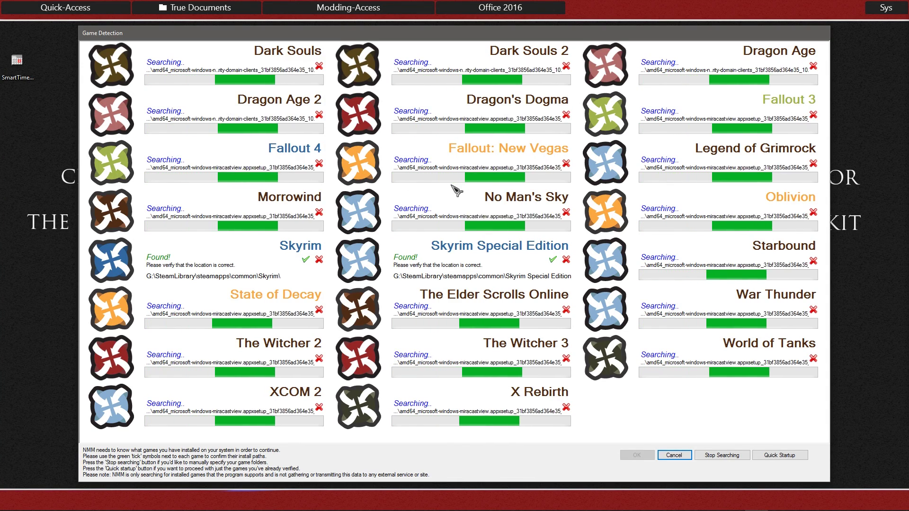
Confirm the detected install locations of Skyrim and Skyrim Special Edition, stop the game search, and proceed with Quick Startup.
{"action": "left_click", "coordinate": [306, 259]}
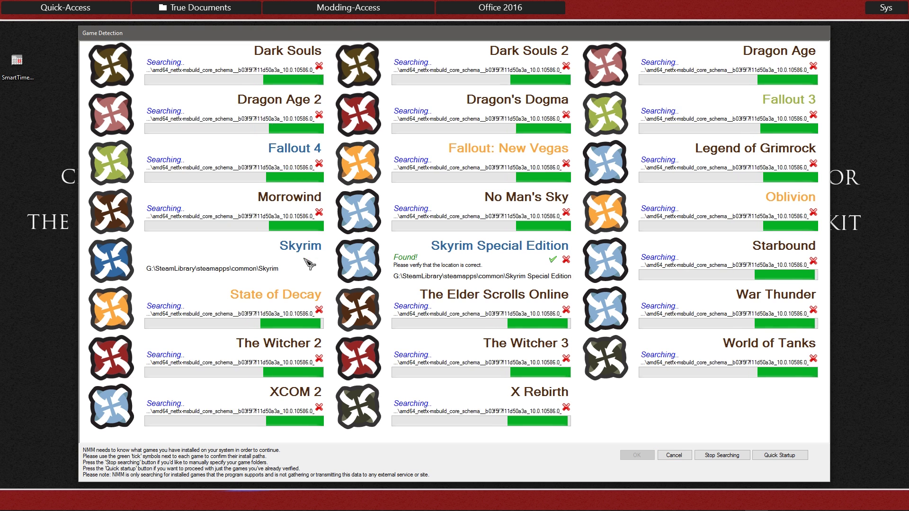
{"action": "left_click", "coordinate": [553, 260]}
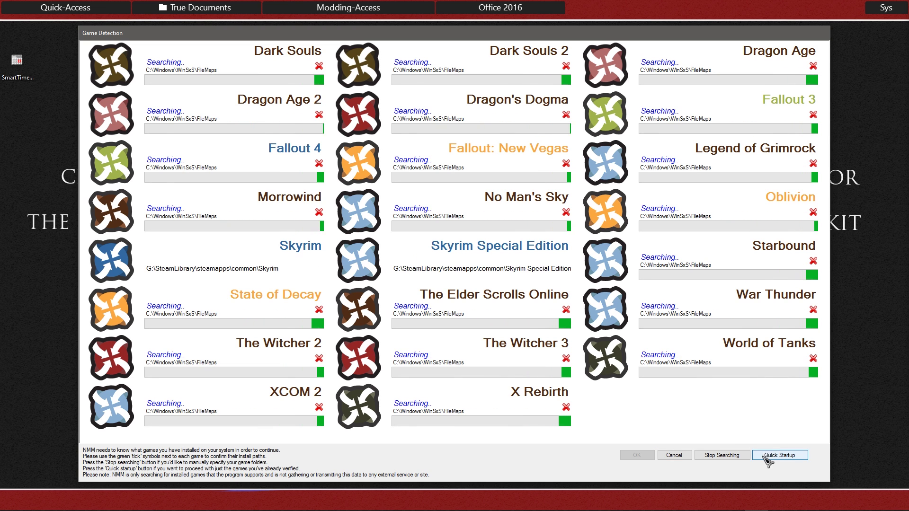
{"action": "left_click", "coordinate": [711, 455]}
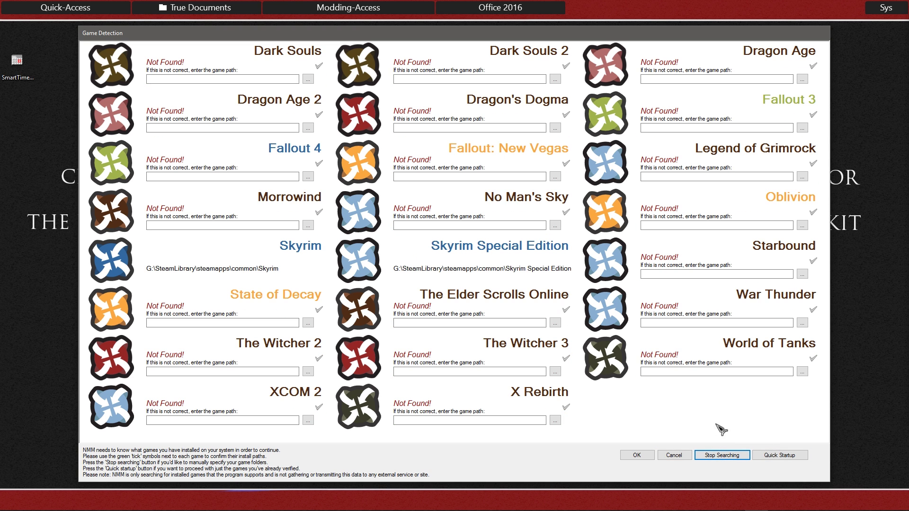
{"action": "left_click", "coordinate": [767, 455]}
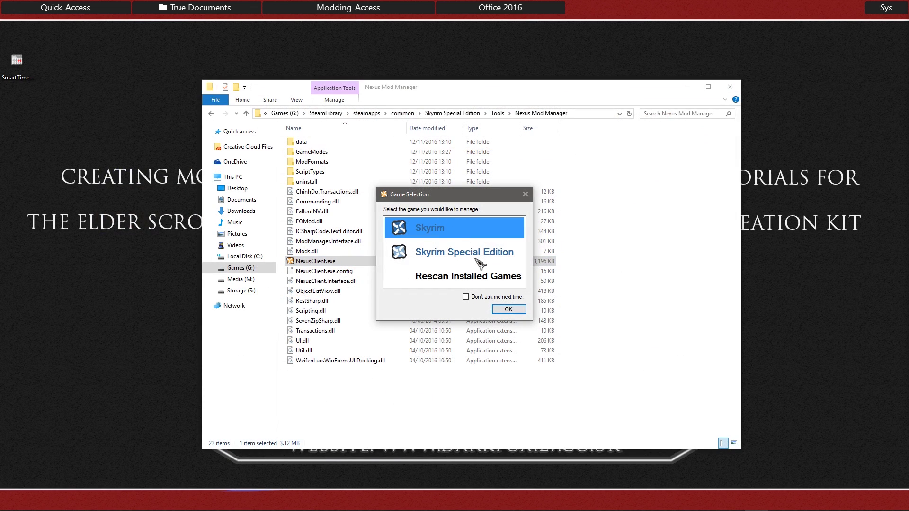
Choose Skyrim Special Edition as the game to manage, with the selection question skipped next time.
{"action": "left_click", "coordinate": [452, 256]}
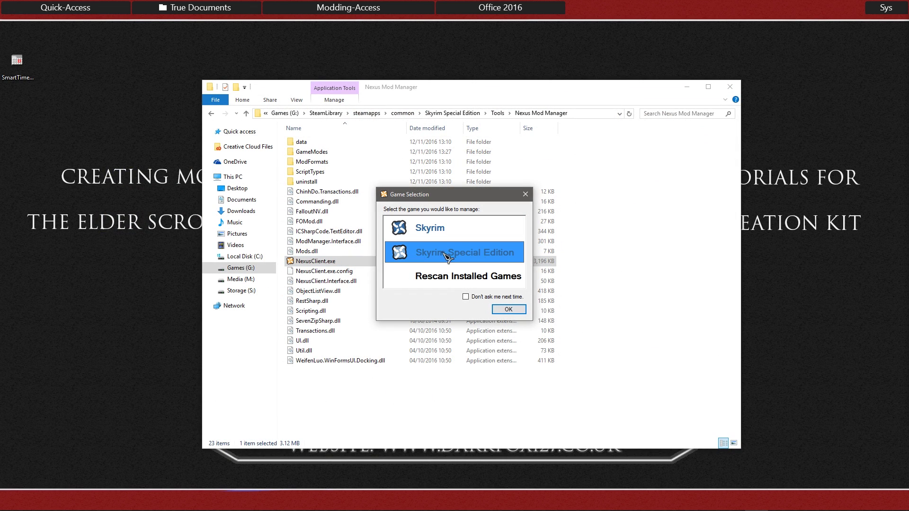
{"action": "left_click", "coordinate": [466, 297]}
{"action": "left_click", "coordinate": [508, 309]}
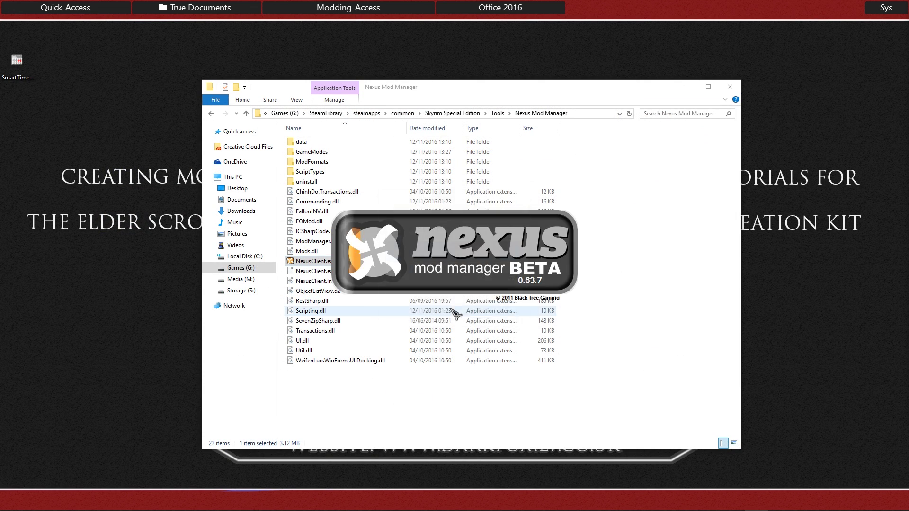
{"action": "left_click", "coordinate": [546, 316]}
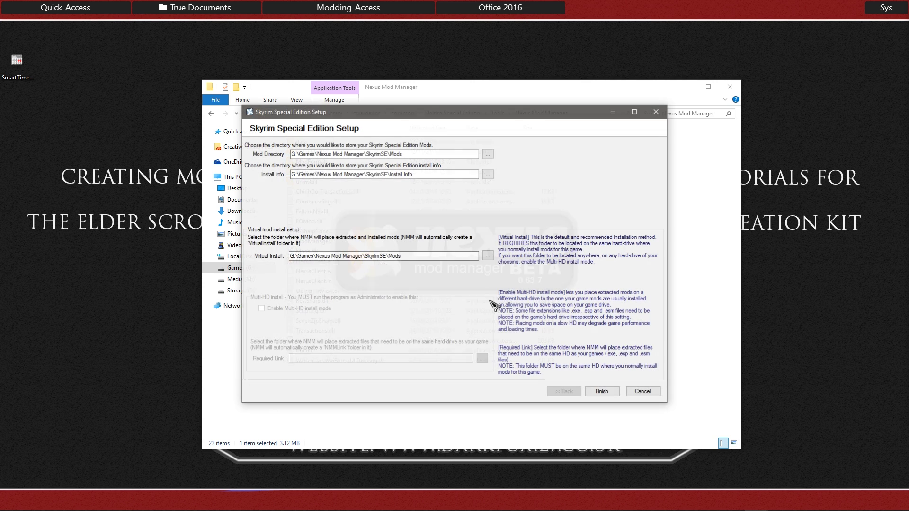
Review the Mod Directory and Install Info paths in the Skyrim Special Edition setup and finish it with the proposed folders.
{"action": "key", "text": "ctrl+a"}
{"action": "key", "text": "Tab"}
{"action": "key", "text": "Tab"}
{"action": "key", "text": "End"}
{"action": "left_click", "coordinate": [413, 156]}
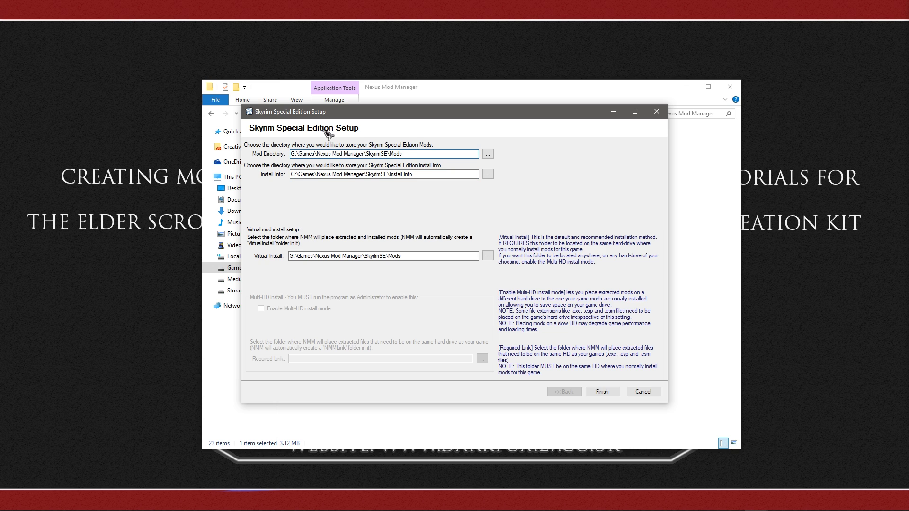
{"action": "left_click", "coordinate": [334, 175]}
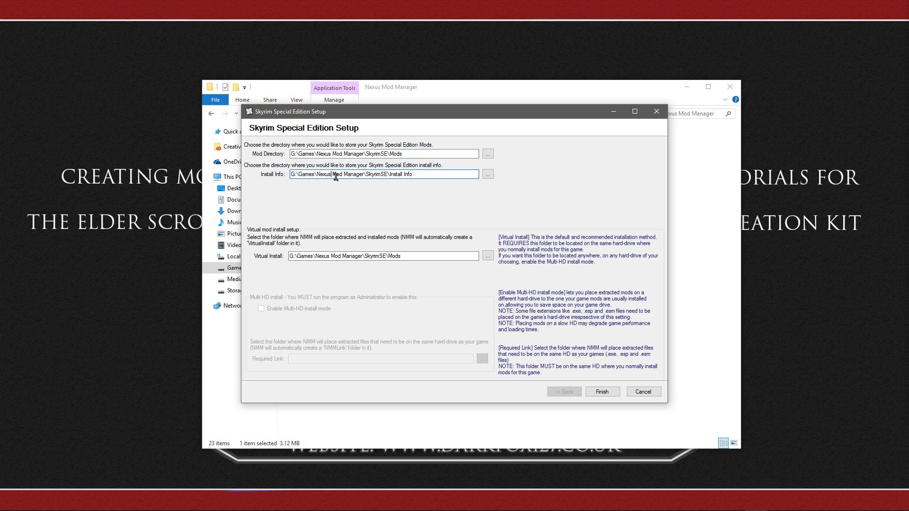
{"action": "left_click_drag", "start_coordinate": [291, 175], "coordinate": [422, 175]}
{"action": "left_click", "coordinate": [437, 175]}
{"action": "left_click_drag", "start_coordinate": [440, 173], "coordinate": [285, 176]}
{"action": "left_click", "coordinate": [341, 175]}
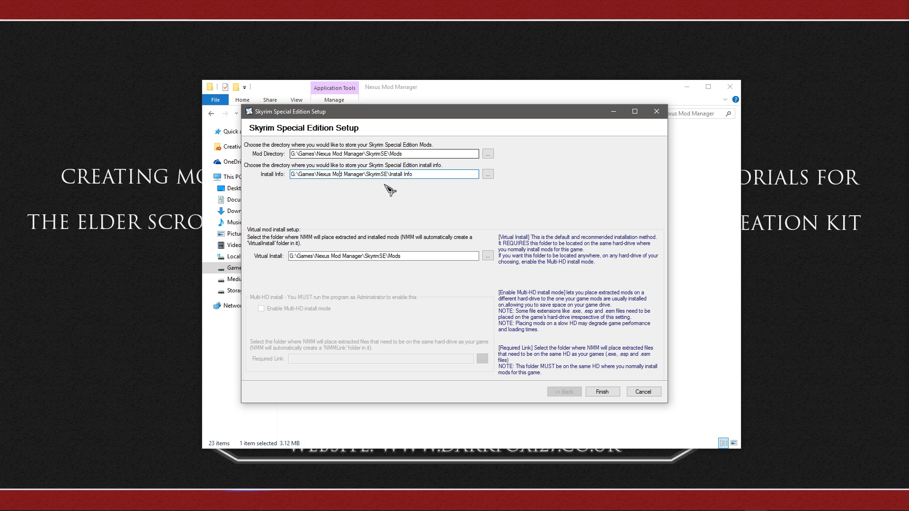
{"action": "left_click", "coordinate": [602, 392]}
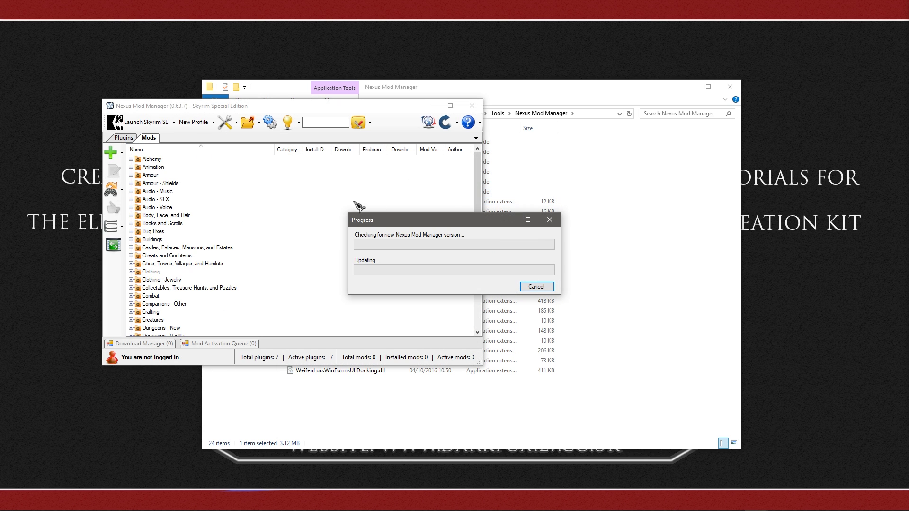
Maximize Nexus Mod Manager and examine the load order and the details of the master files, RiversideShack_SE.esp and MOS_SE.esp.
{"action": "left_click", "coordinate": [451, 106]}
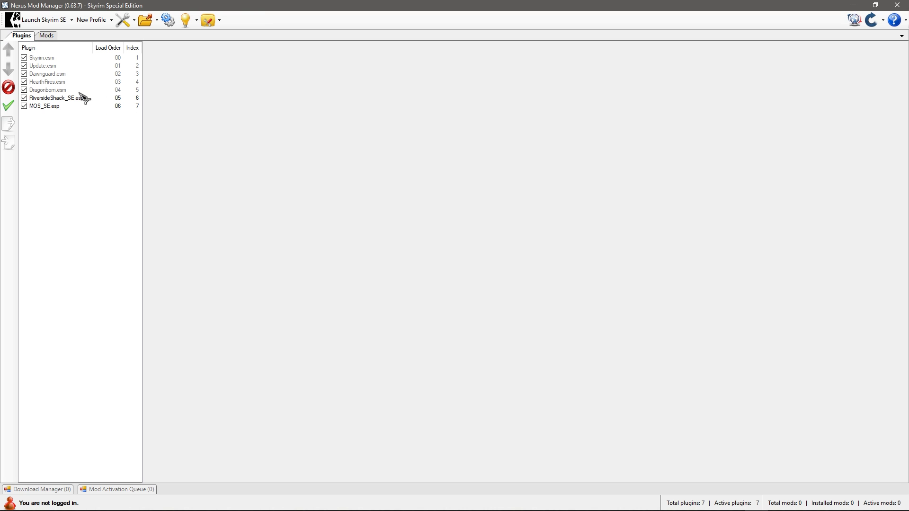
{"action": "left_click", "coordinate": [53, 76]}
{"action": "key", "text": "Down"}
{"action": "key", "text": "Down"}
{"action": "key", "text": "Up"}
{"action": "key", "text": "Up"}
{"action": "left_click", "coordinate": [50, 90]}
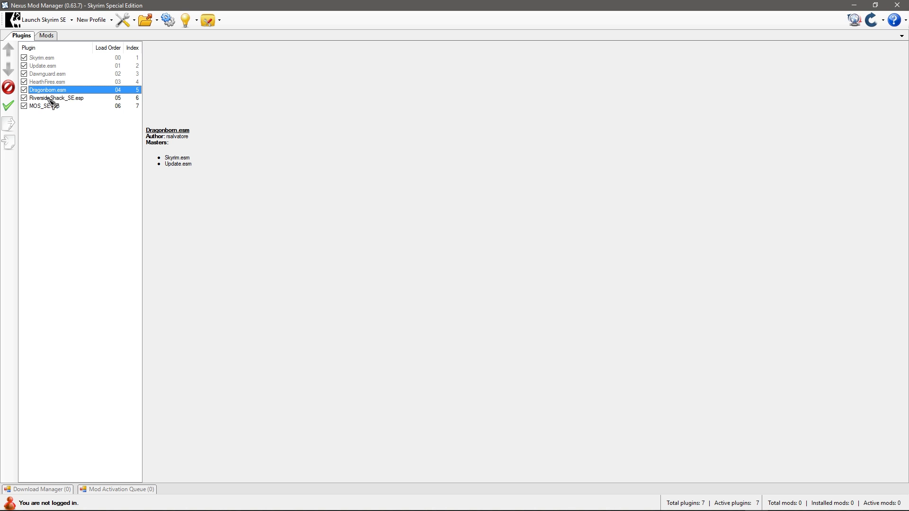
{"action": "left_click", "coordinate": [49, 97]}
{"action": "left_click", "coordinate": [53, 106]}
{"action": "left_click", "coordinate": [53, 98]}
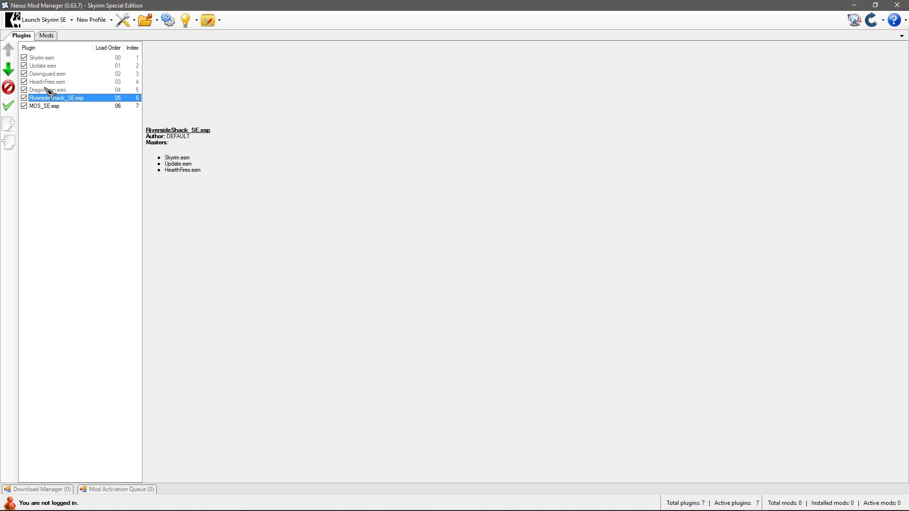
{"action": "left_click", "coordinate": [51, 107]}
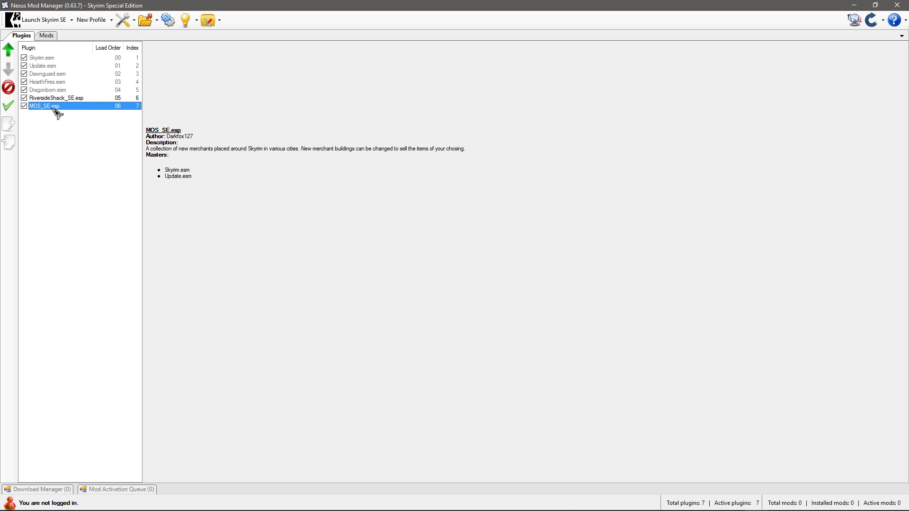
{"action": "left_click", "coordinate": [57, 98]}
{"action": "left_click", "coordinate": [60, 105]}
{"action": "left_click", "coordinate": [60, 97]}
{"action": "left_click", "coordinate": [58, 83]}
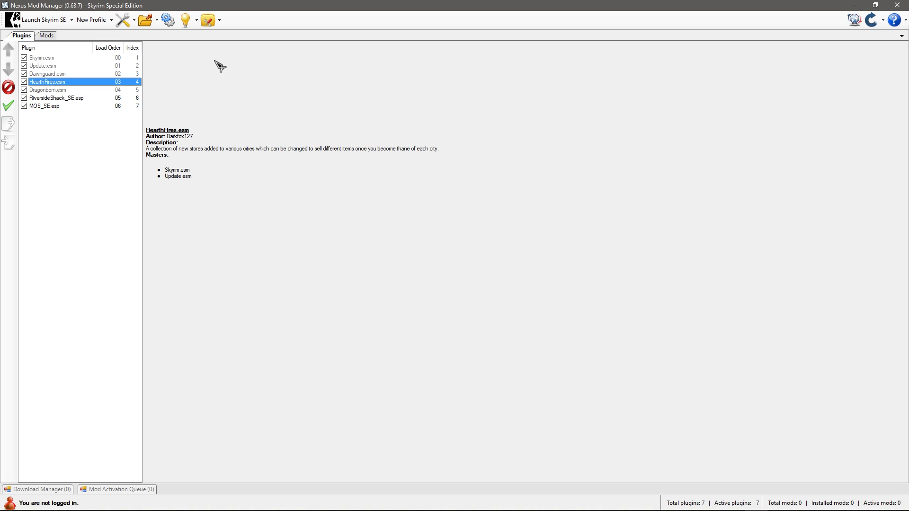
Launch LOOT from Nexus Mod Manager's supported tools, view its list of games, and close LOOT and the folder window.
{"action": "left_click", "coordinate": [213, 23]}
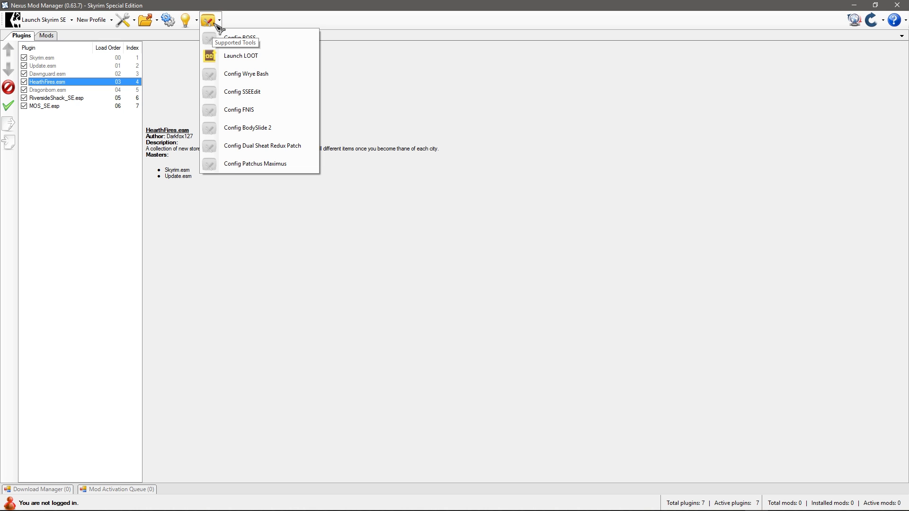
{"action": "left_click", "coordinate": [255, 62]}
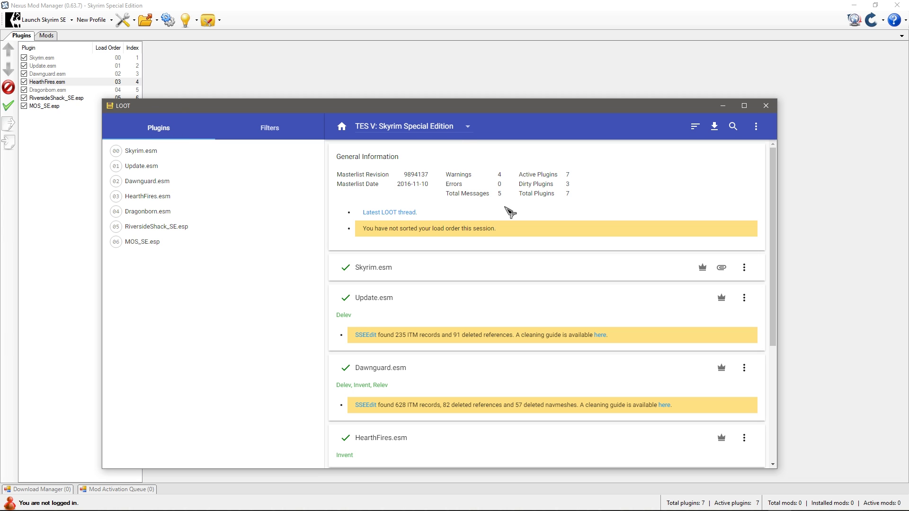
{"action": "left_click", "coordinate": [467, 128]}
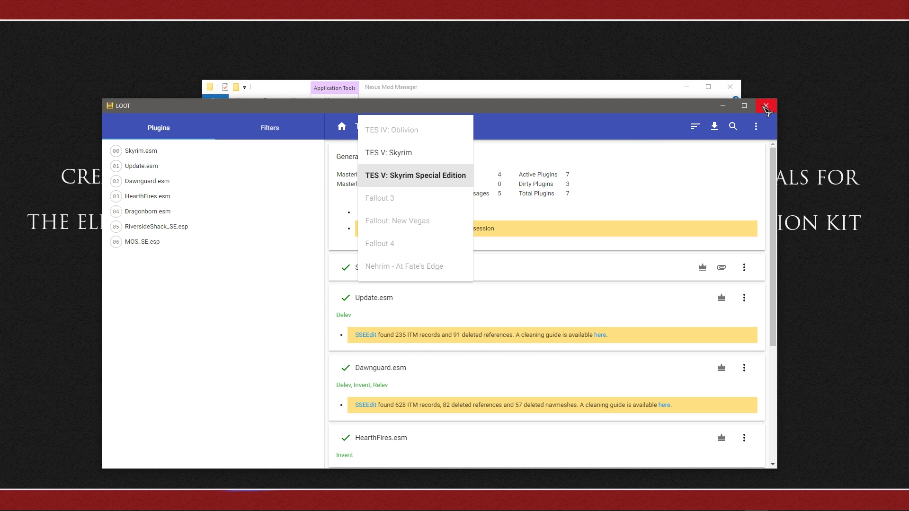
{"action": "left_click", "coordinate": [765, 107]}
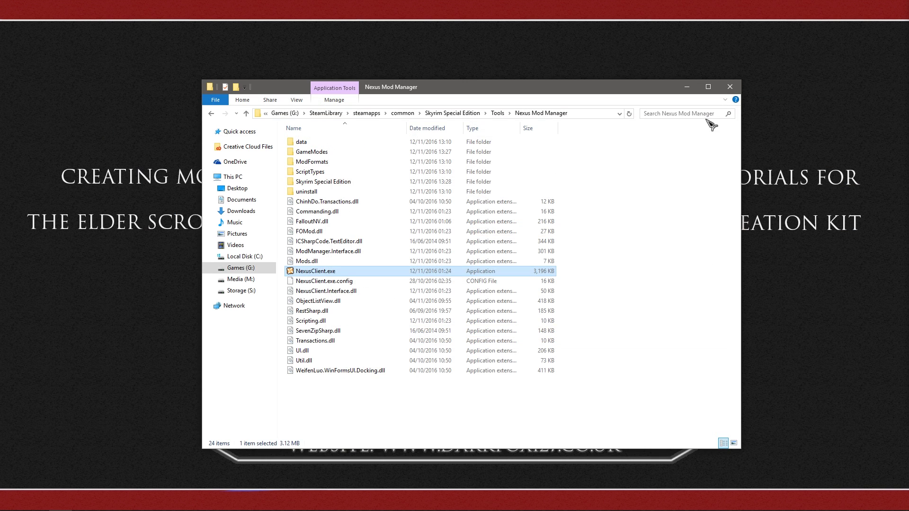
{"action": "left_click", "coordinate": [730, 87]}
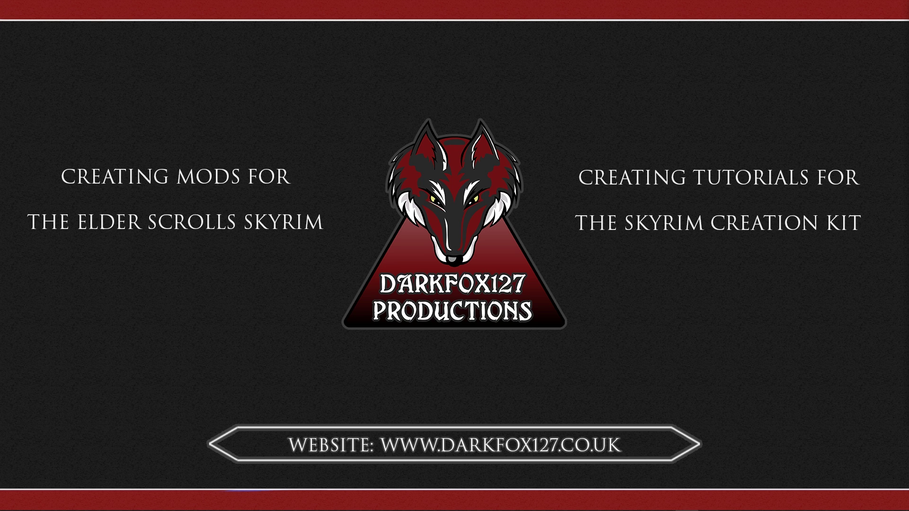
Extract the SSEEdit 3.1.3 archive in the Downloads folder into its own folder with 7-Zip.
{"action": "left_click", "coordinate": [78, 503]}
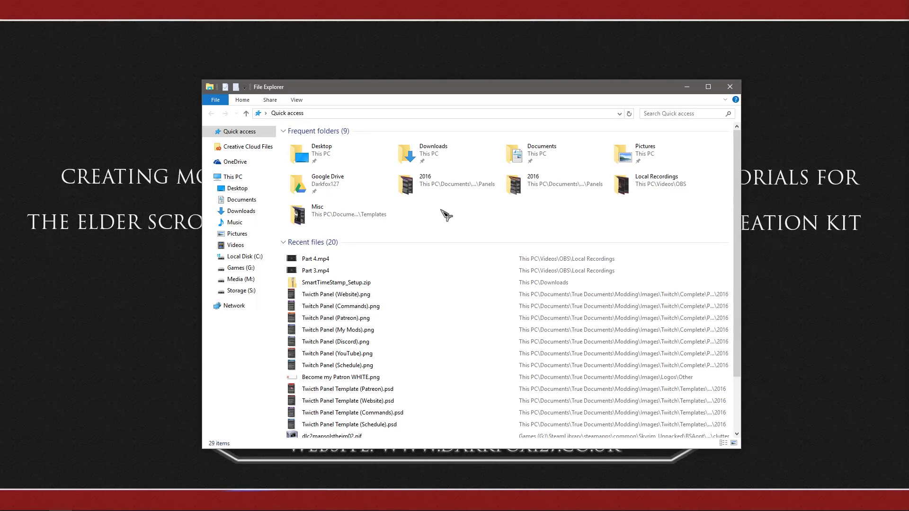
{"action": "left_click", "coordinate": [239, 212]}
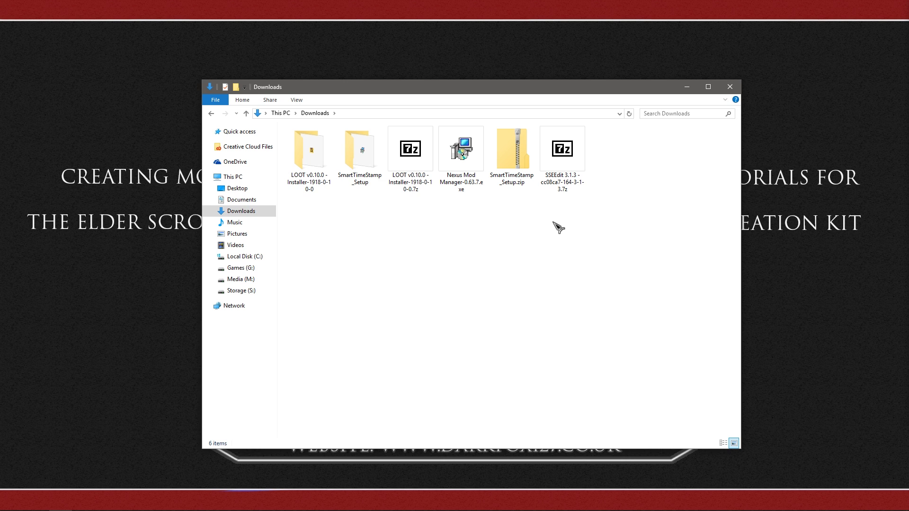
{"action": "left_click", "coordinate": [561, 174]}
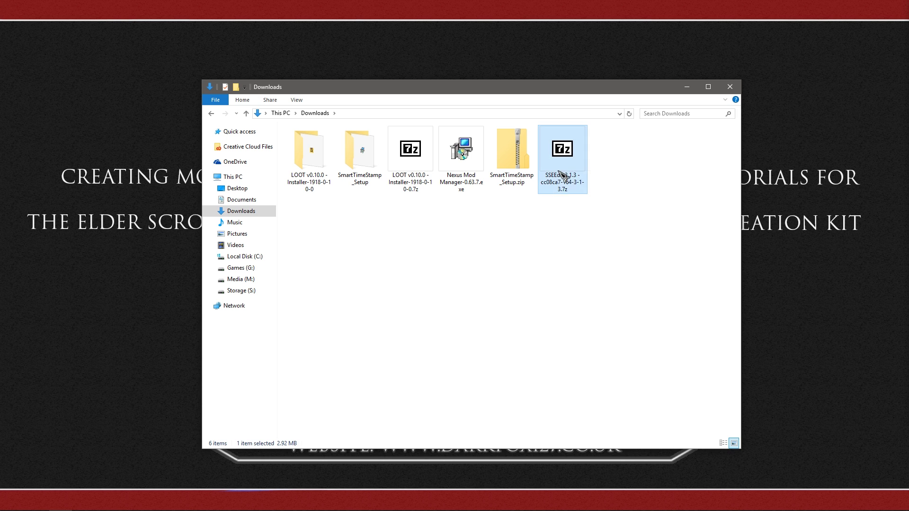
{"action": "right_click", "coordinate": [559, 171]}
{"action": "mouse_move", "coordinate": [609, 199]}
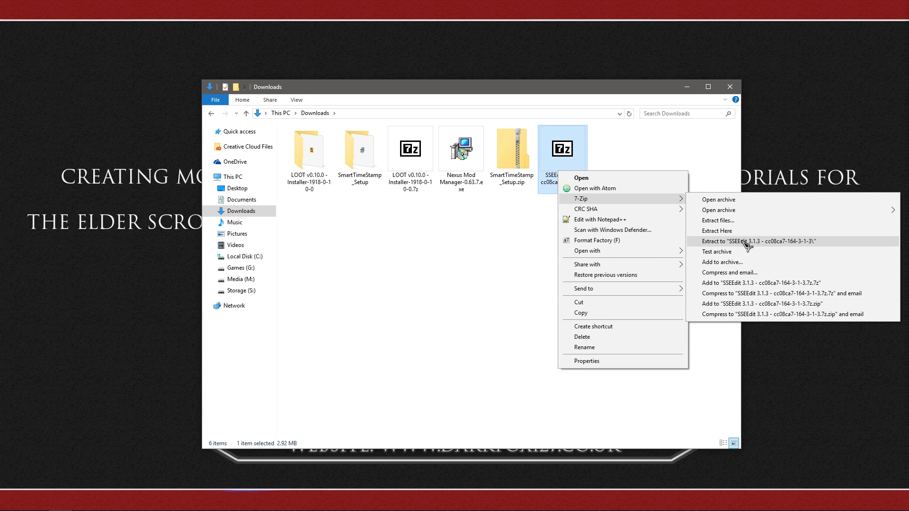
{"action": "left_click", "coordinate": [747, 241]}
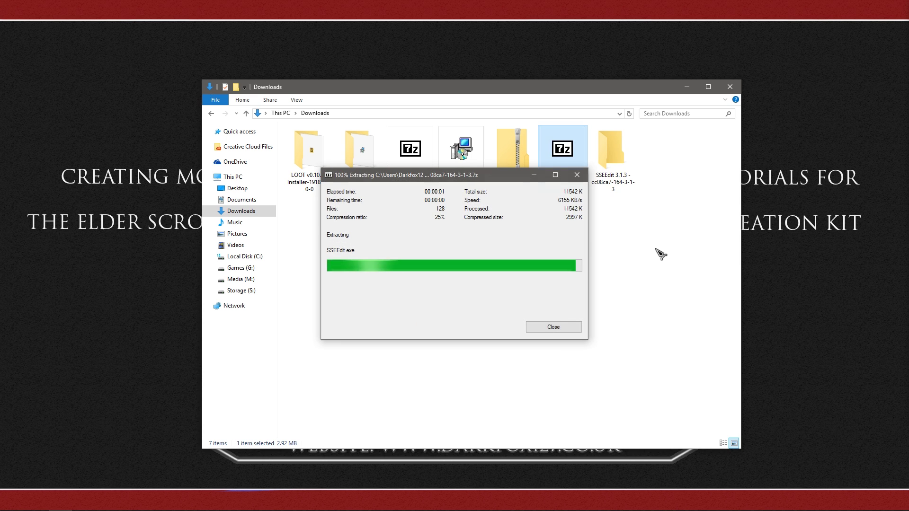
Look through the extracted SSEEdit 3.1.3 folder, select SSEEdit.exe, and close the window.
{"action": "left_click", "coordinate": [618, 170]}
{"action": "double_click", "coordinate": [620, 172]}
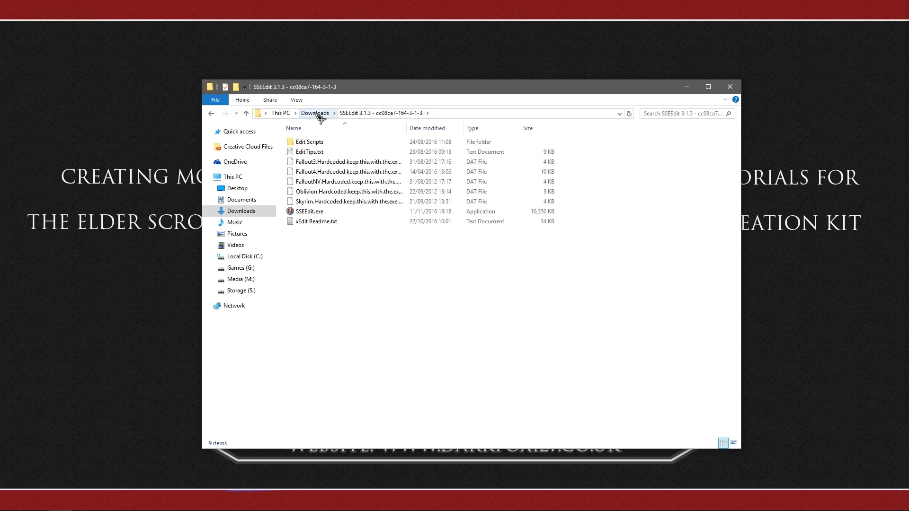
{"action": "left_click", "coordinate": [326, 212]}
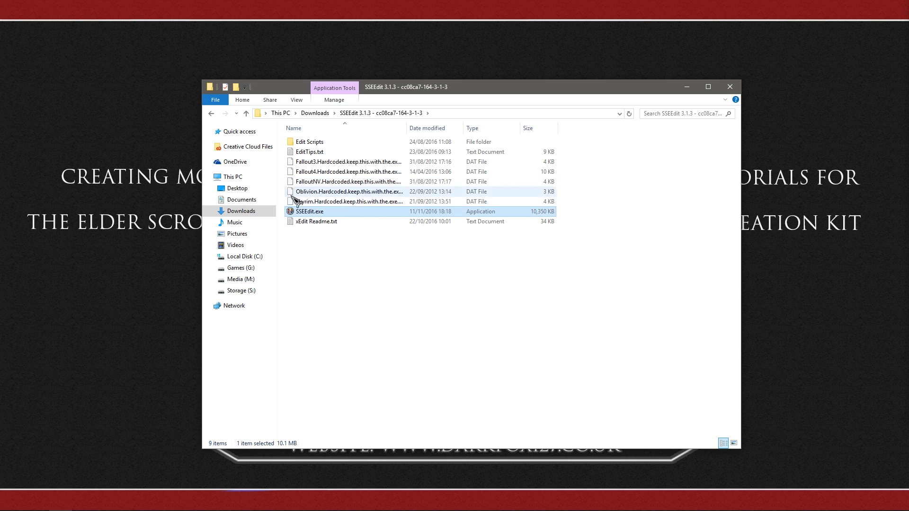
{"action": "left_click", "coordinate": [709, 87]}
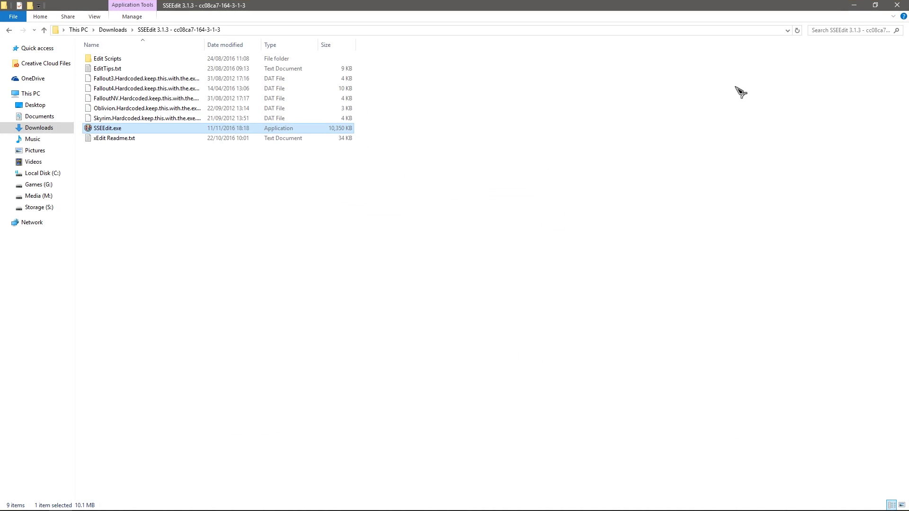
{"action": "left_click", "coordinate": [897, 5]}
Open the Skyrim Special Edition game folder by way of the Data - SSE desktop shortcut.
{"action": "mouse_move", "coordinate": [332, 8]}
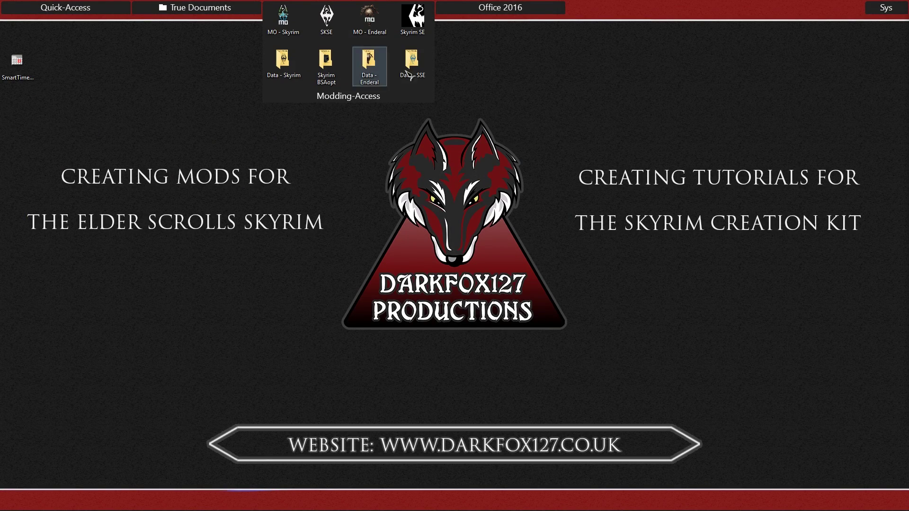
{"action": "double_click", "coordinate": [412, 66]}
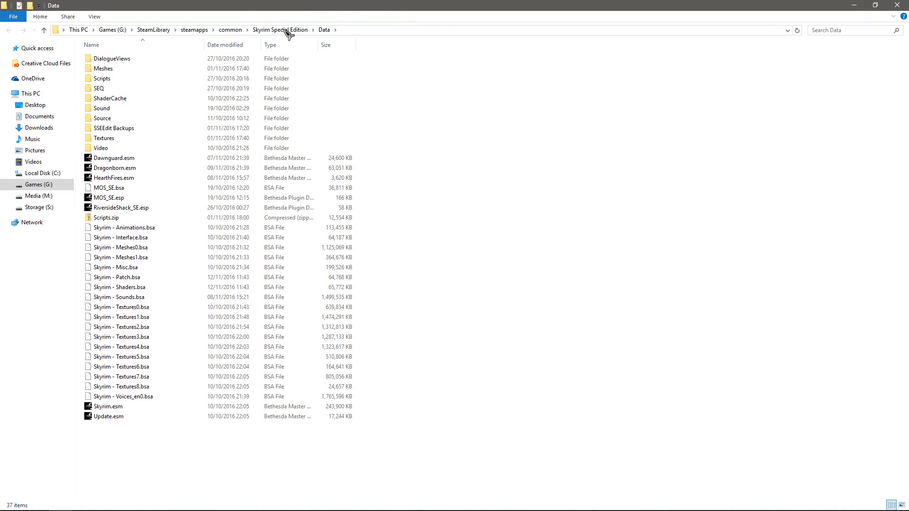
{"action": "left_click", "coordinate": [286, 30]}
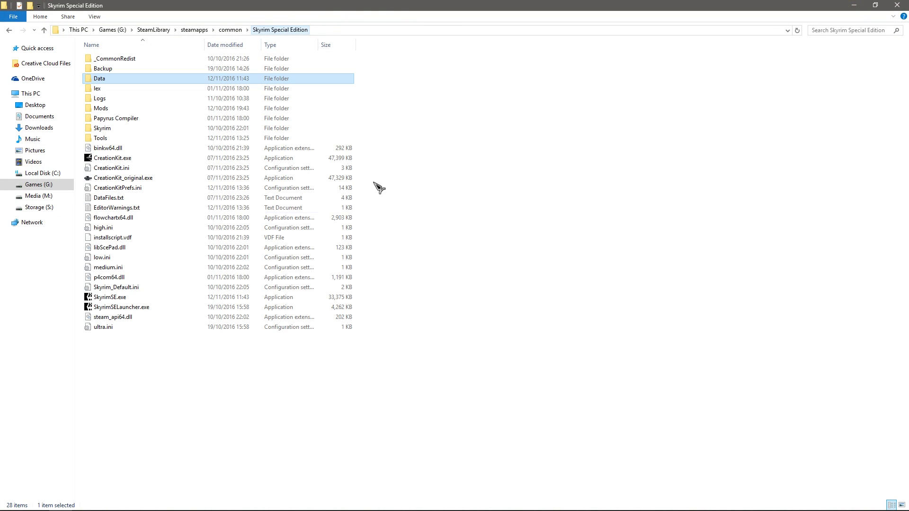
Open the SSEEdit 3.1.3 folder inside the game's Tools folder and launch SSEEdit.exe.
{"action": "double_click", "coordinate": [125, 139]}
{"action": "left_click", "coordinate": [118, 151]}
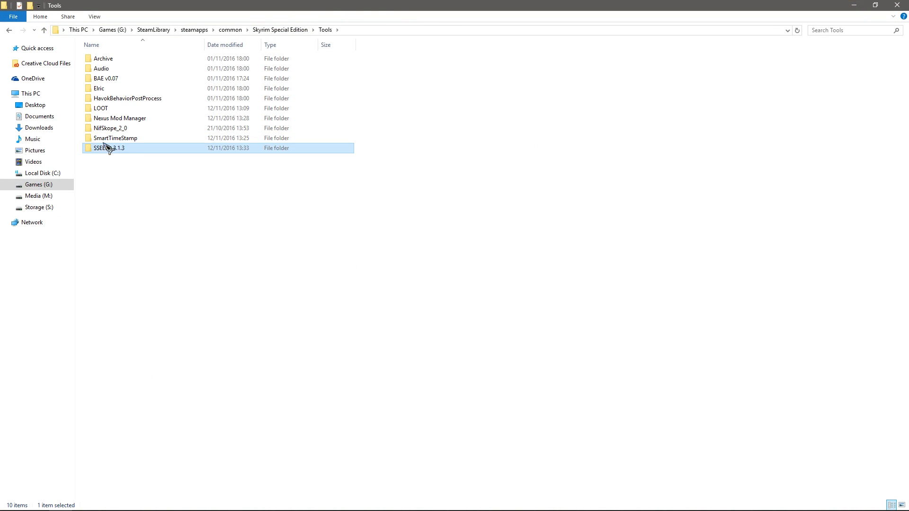
{"action": "double_click", "coordinate": [117, 151]}
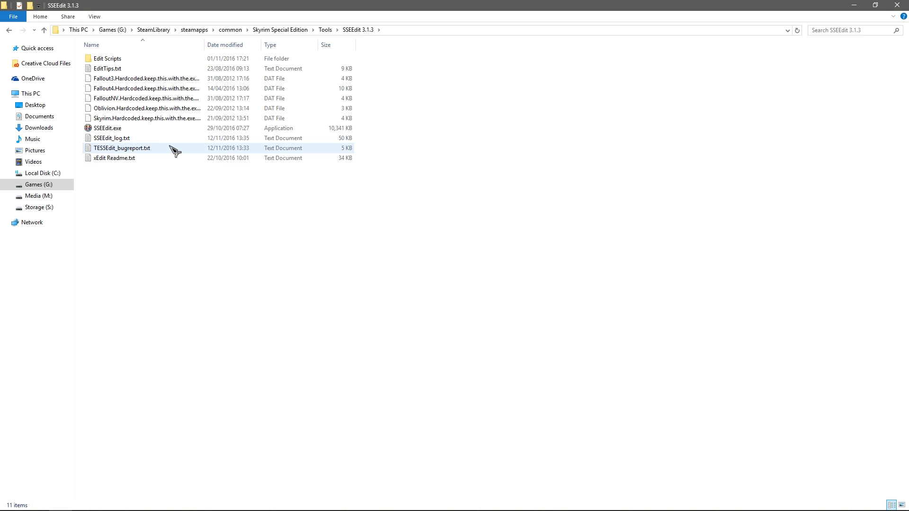
{"action": "left_click", "coordinate": [118, 130]}
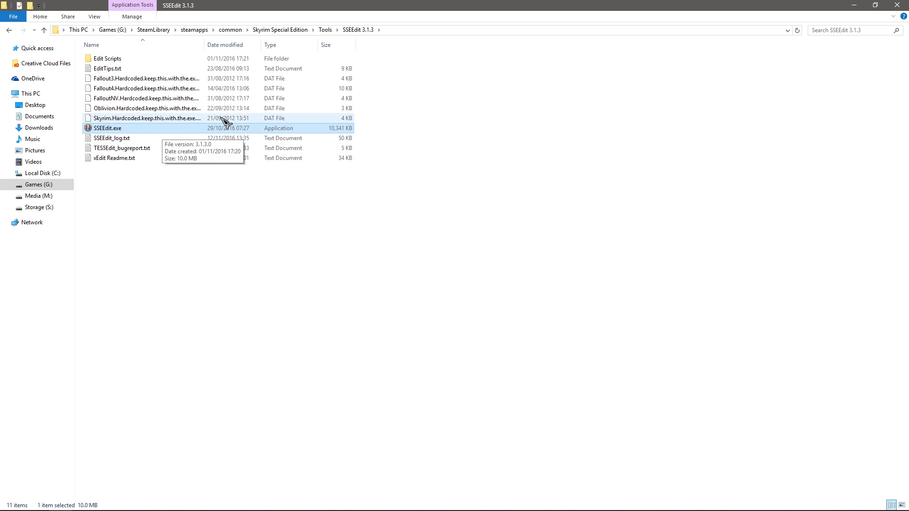
{"action": "double_click", "coordinate": [132, 130]}
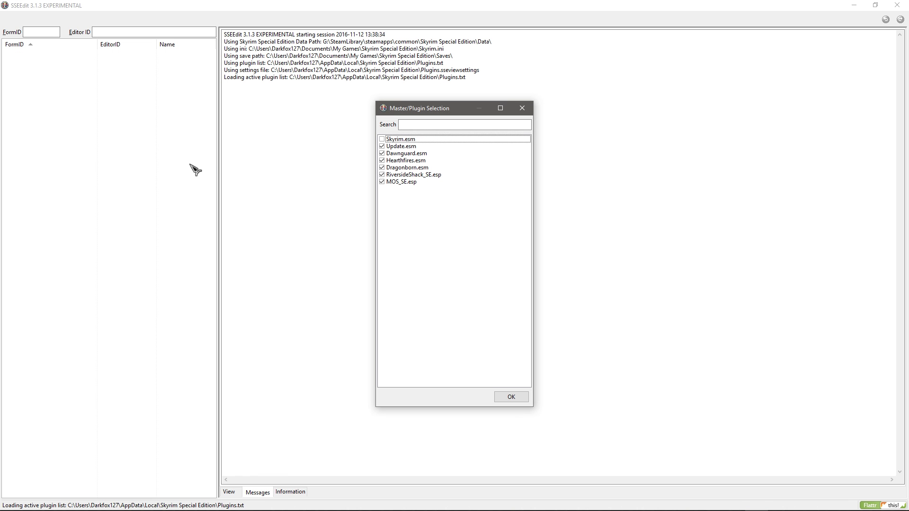
Deselect all plugins, tick only RiversideShack_SE.esp, and load it in SSEEdit.
{"action": "left_click", "coordinate": [427, 175]}
{"action": "left_click", "coordinate": [419, 181]}
{"action": "left_click", "coordinate": [421, 175]}
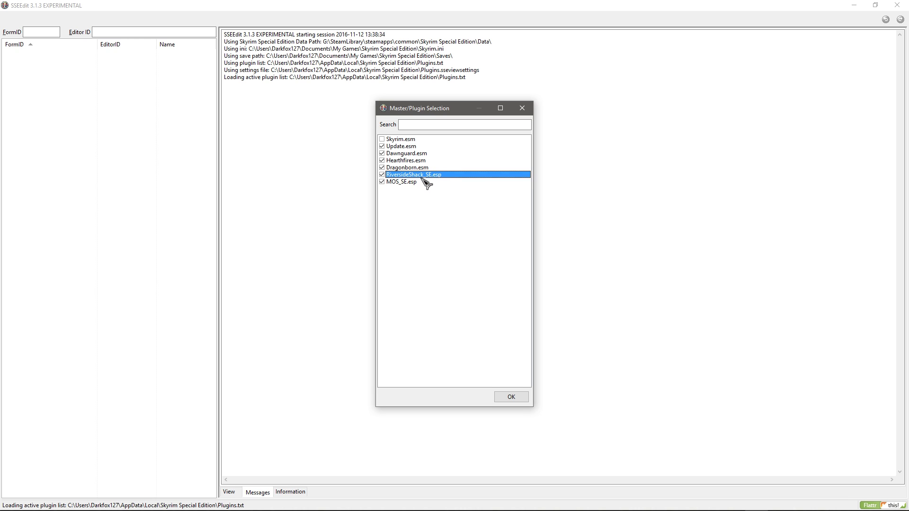
{"action": "left_click", "coordinate": [393, 182]}
{"action": "left_click", "coordinate": [409, 175]}
{"action": "left_click", "coordinate": [407, 182]}
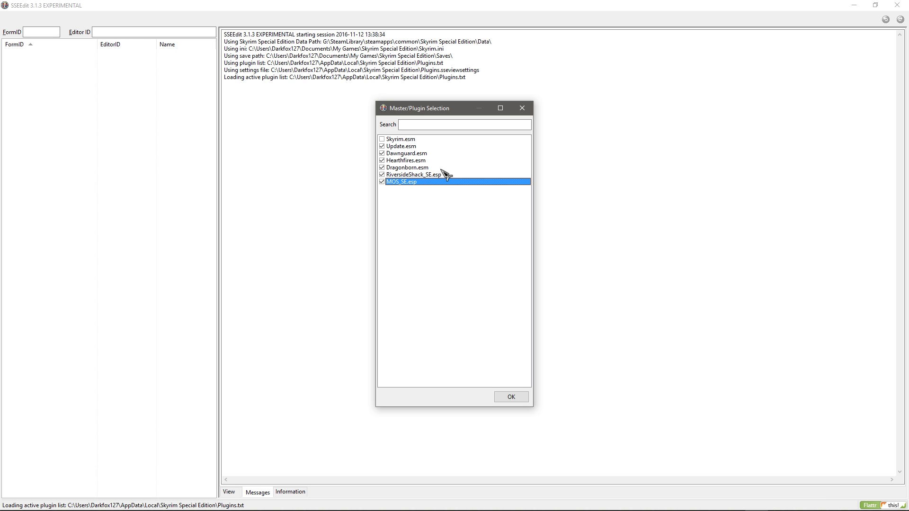
{"action": "left_click", "coordinate": [428, 176]}
{"action": "right_click", "coordinate": [409, 173]}
{"action": "left_click", "coordinate": [432, 189]}
{"action": "left_click", "coordinate": [410, 168]}
{"action": "left_click", "coordinate": [395, 176]}
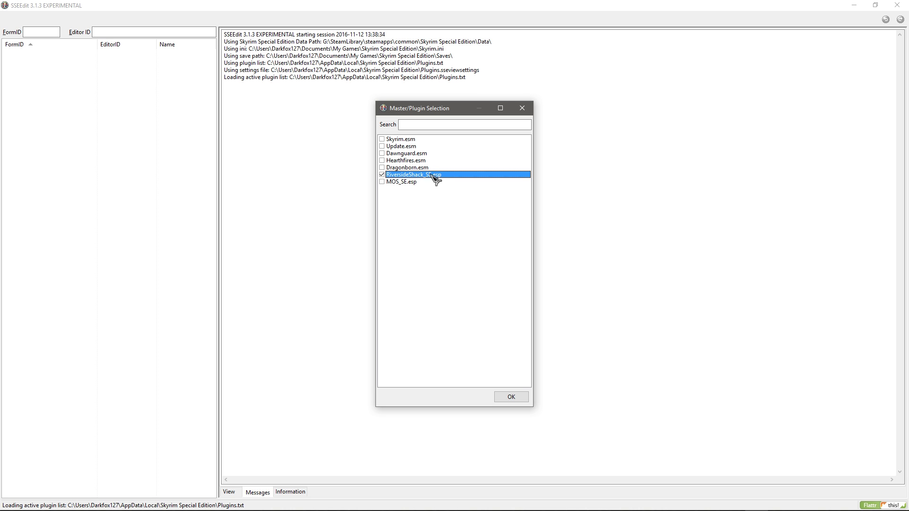
{"action": "left_click", "coordinate": [512, 397]}
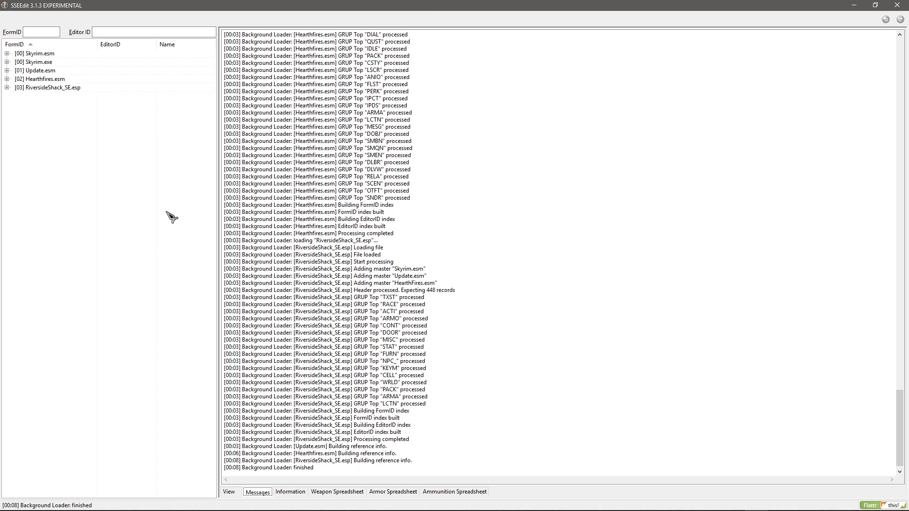
Apply the cleaning filter with RiversideShack_SE.esp selected.
{"action": "left_click", "coordinate": [54, 88]}
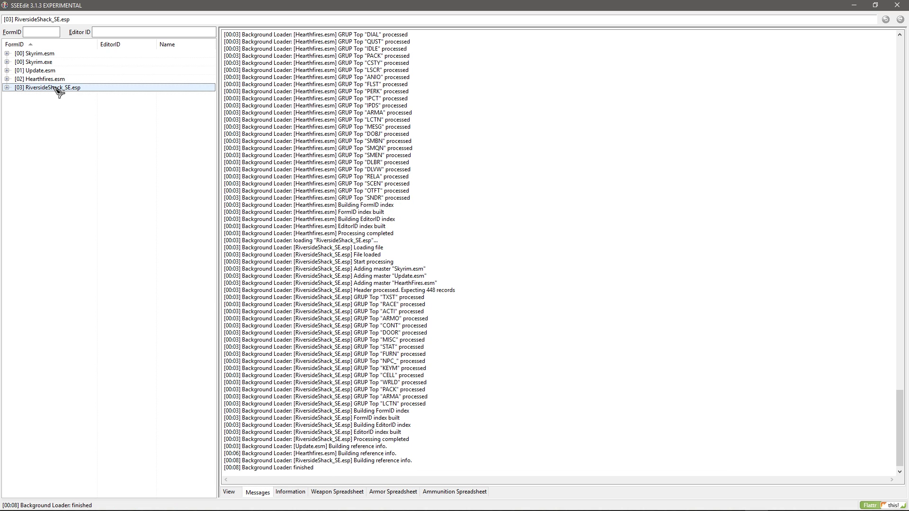
{"action": "right_click", "coordinate": [59, 92]}
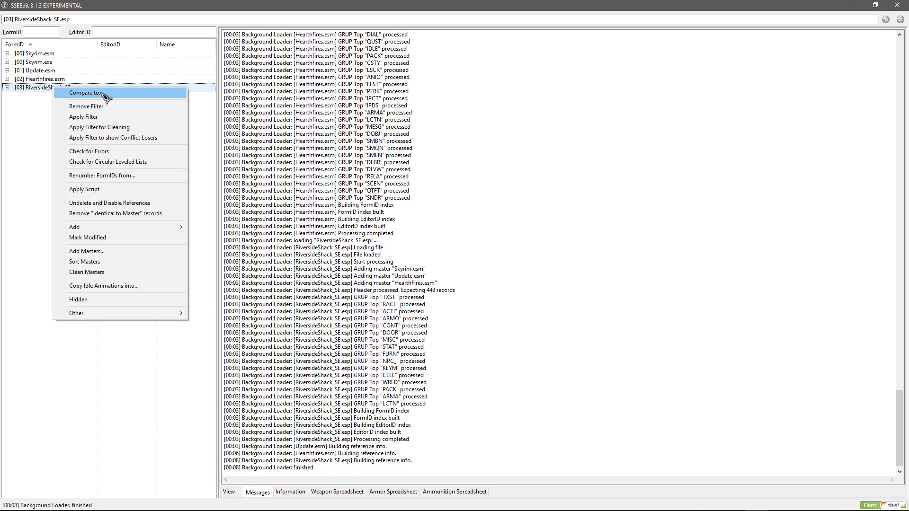
{"action": "left_click", "coordinate": [120, 128]}
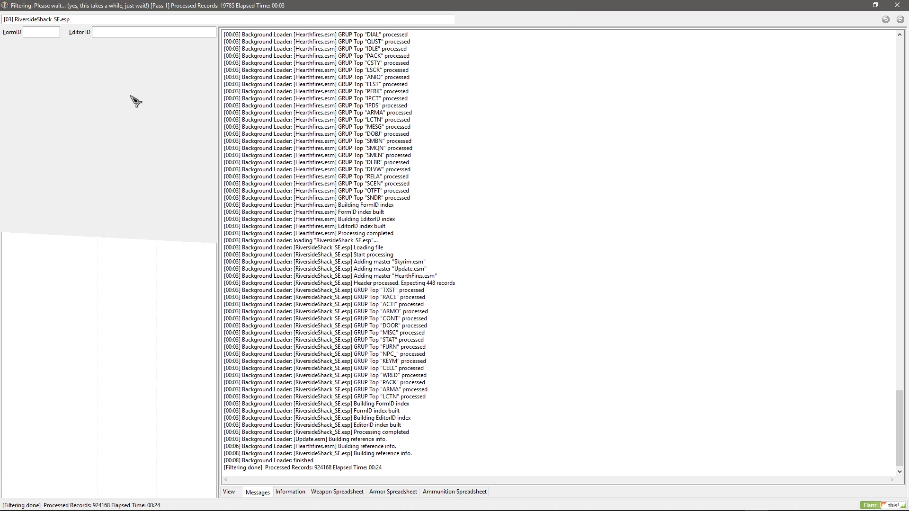
Expand RiversideShack_SE.esp, run Sort Masters on it, and close SSEEdit.
{"action": "left_click", "coordinate": [7, 88]}
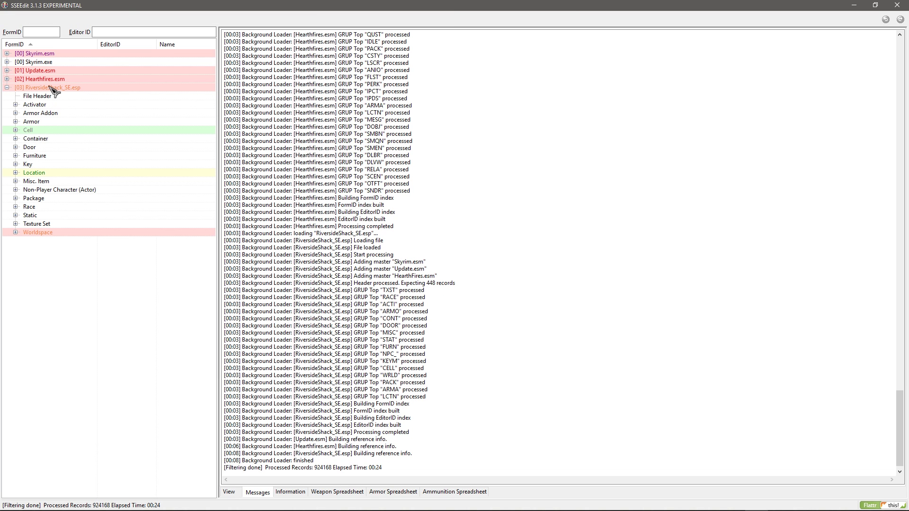
{"action": "right_click", "coordinate": [53, 90]}
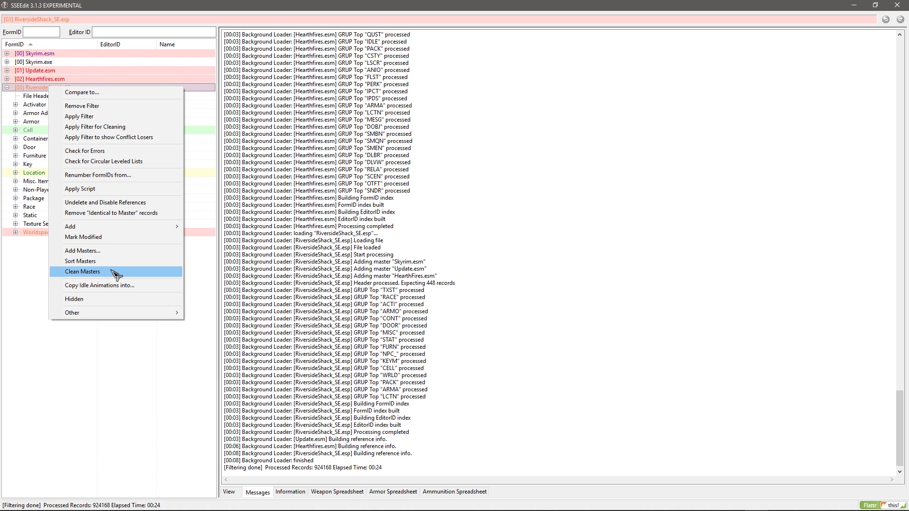
{"action": "left_click", "coordinate": [80, 263]}
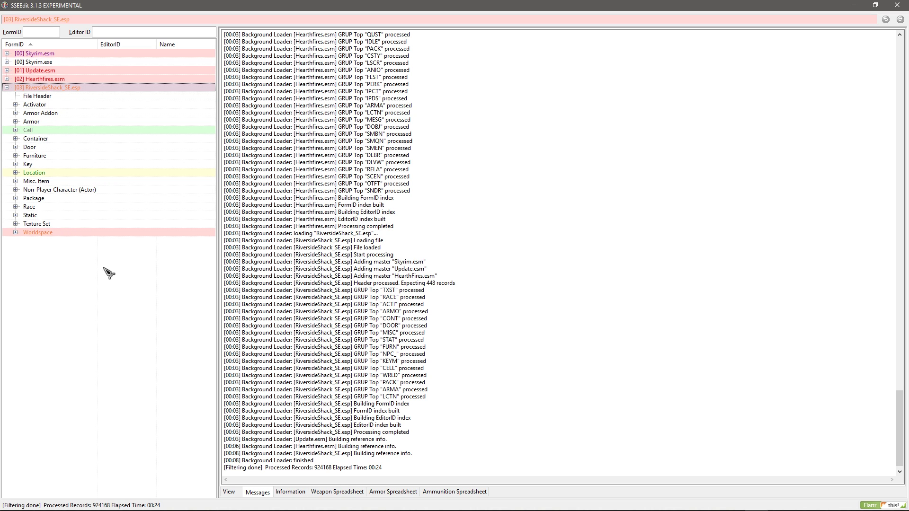
{"action": "left_click", "coordinate": [904, 8]}
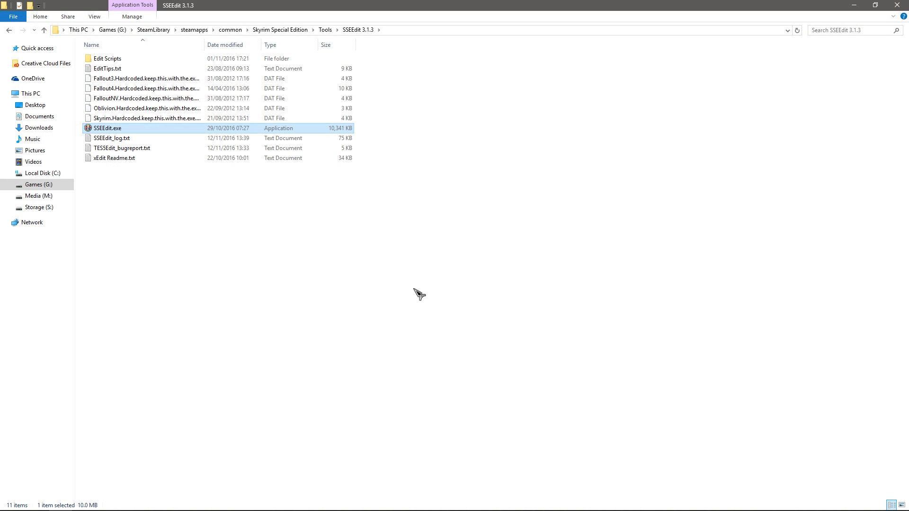
{"action": "left_click", "coordinate": [362, 234]}
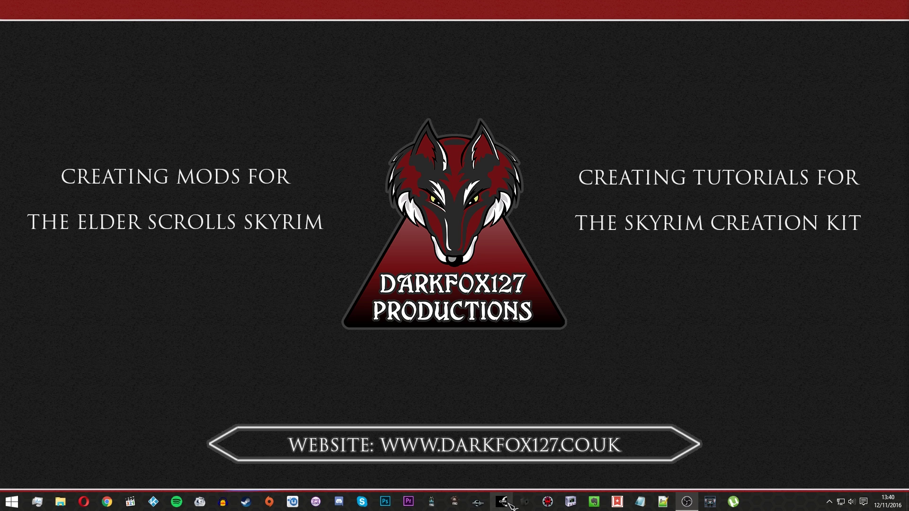
Switch to the Creation Kit, open the list of data files, and inspect the parent masters of RiversideShack_SE.esp.
{"action": "left_click", "coordinate": [514, 502]}
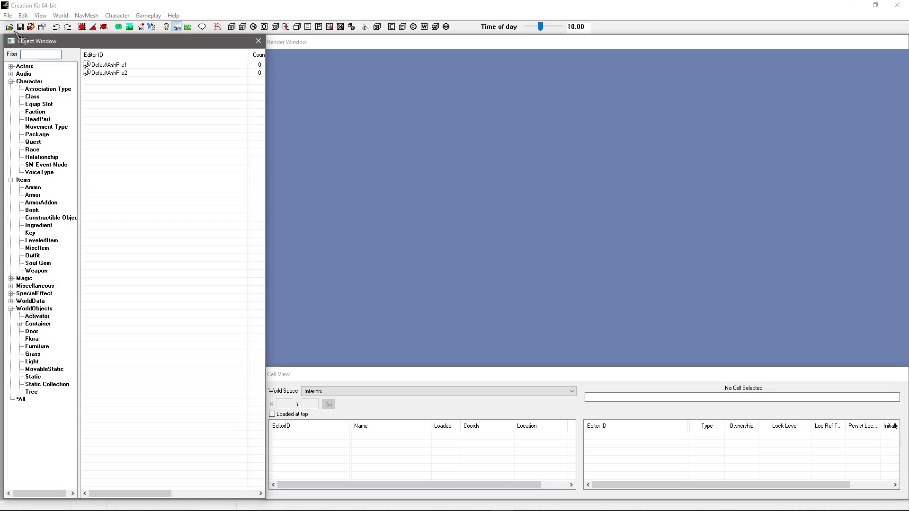
{"action": "left_click", "coordinate": [10, 27]}
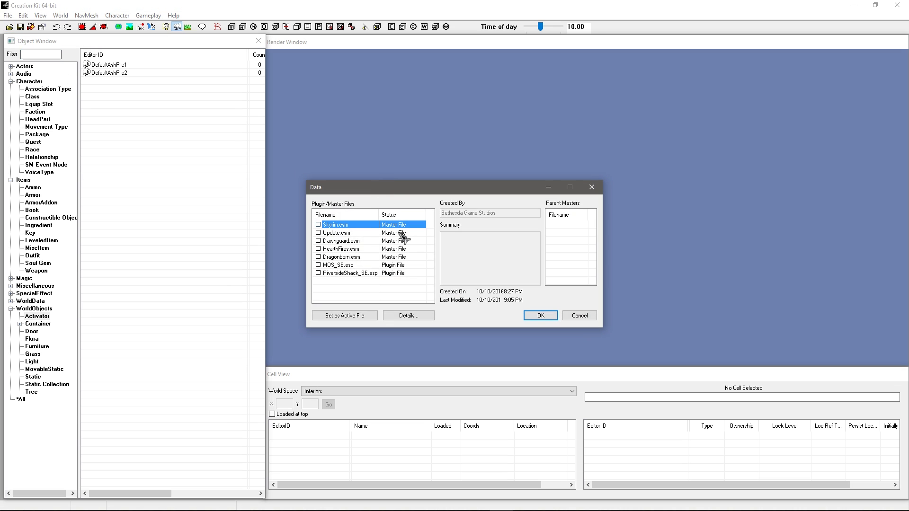
{"action": "left_click", "coordinate": [345, 267]}
{"action": "left_click", "coordinate": [345, 274]}
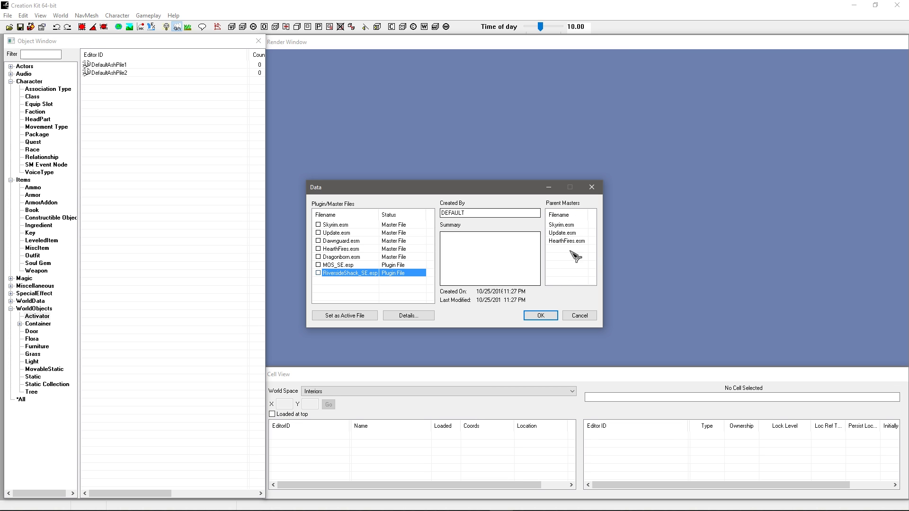
{"action": "left_click", "coordinate": [568, 226]}
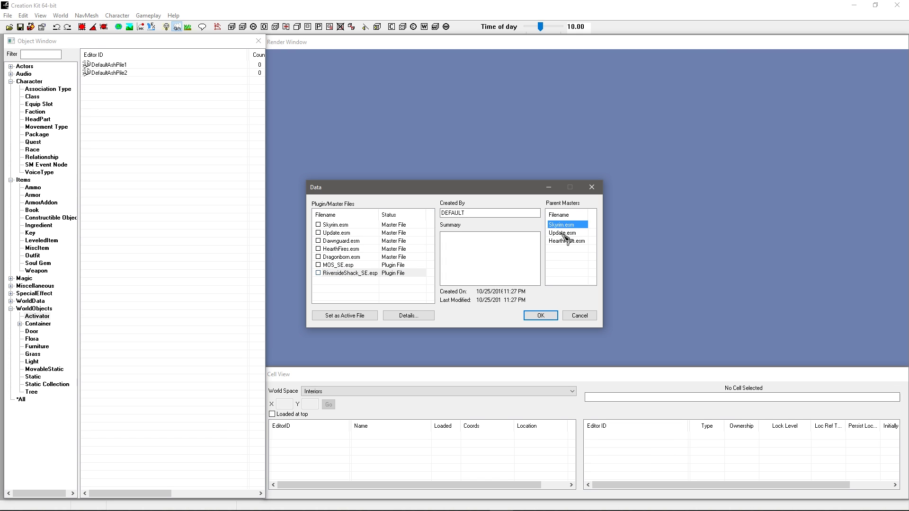
{"action": "left_click", "coordinate": [574, 233]}
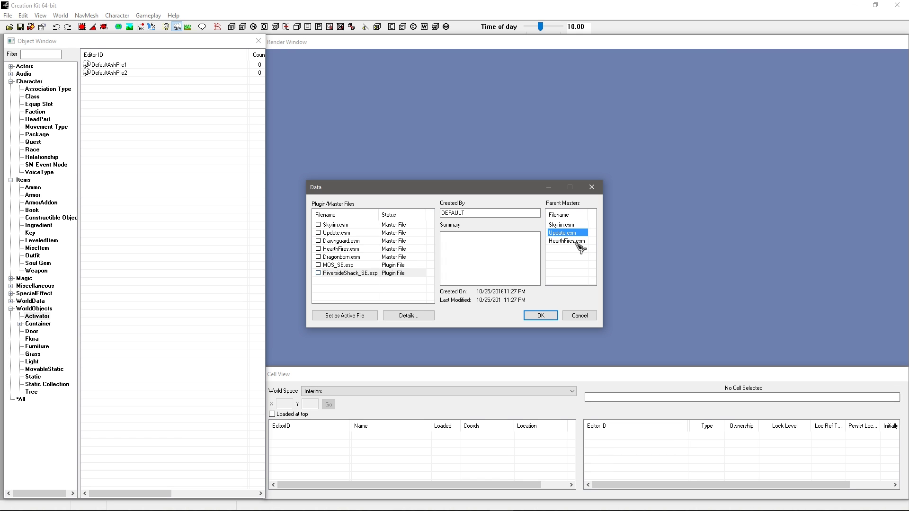
Compare the parent masters of HearthFires.esm, Dragonborn.esm, MOS_SE.esp and RiversideShack_SE.esp, and leave the data file list without loading anything.
{"action": "left_click", "coordinate": [341, 250]}
{"action": "left_click", "coordinate": [343, 257]}
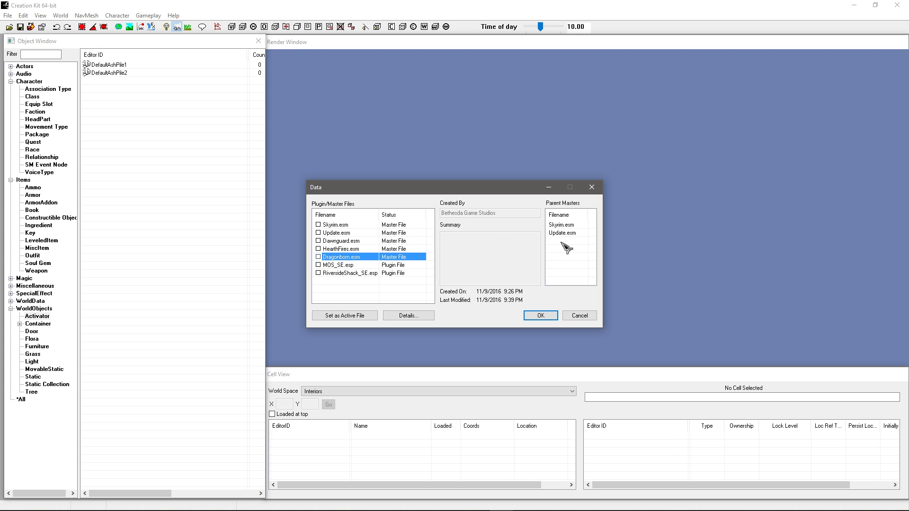
{"action": "left_click", "coordinate": [570, 225]}
{"action": "left_click", "coordinate": [566, 234]}
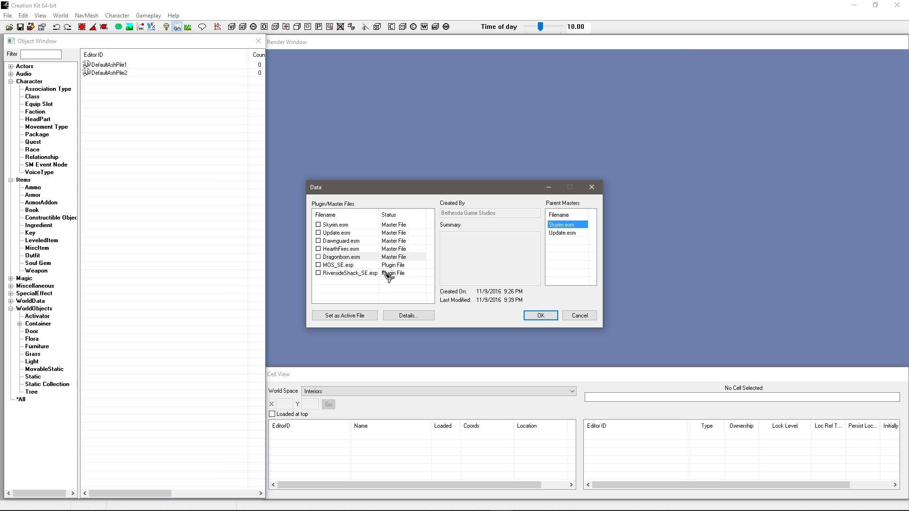
{"action": "left_click", "coordinate": [345, 265]}
{"action": "left_click", "coordinate": [346, 273]}
{"action": "left_click", "coordinate": [364, 265]}
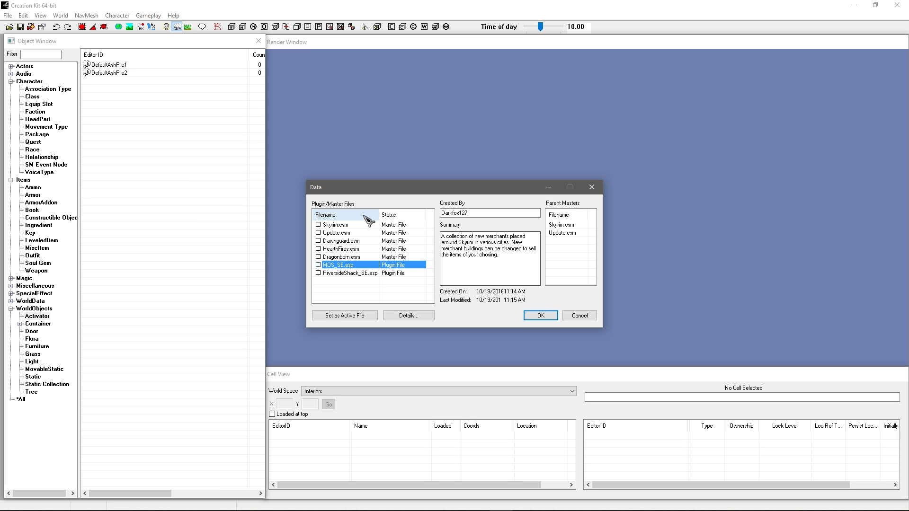
{"action": "left_click", "coordinate": [578, 317]}
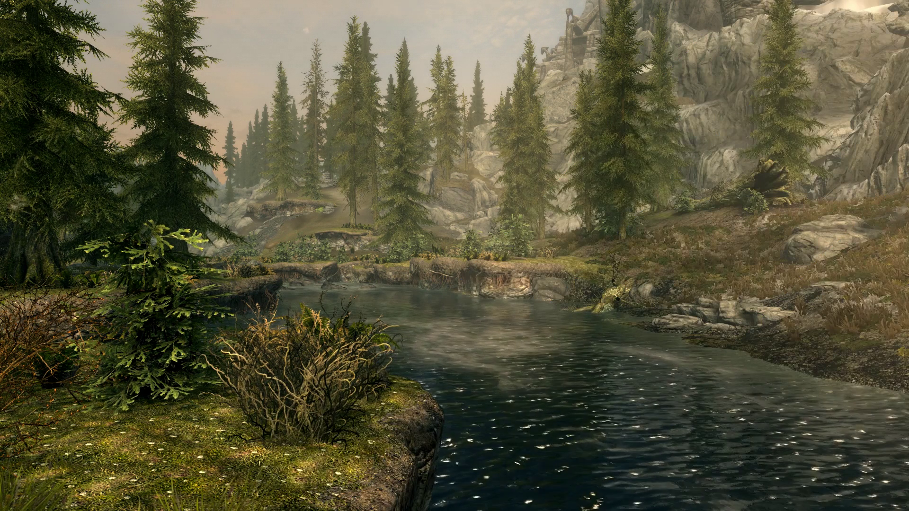